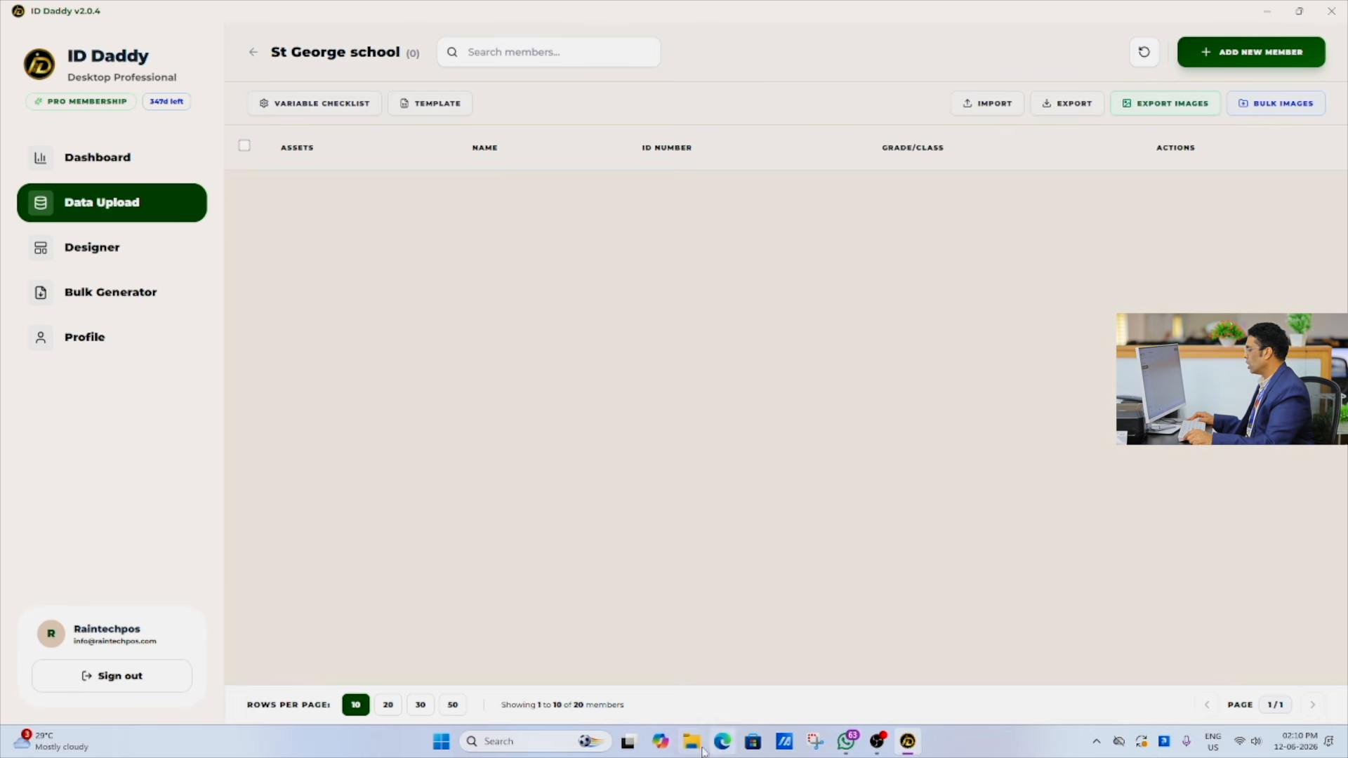
# Open Google Chrome with the company profile and load the shared member form link for St George school.
pyautogui.click(494, 742)
pyautogui.write('goo')
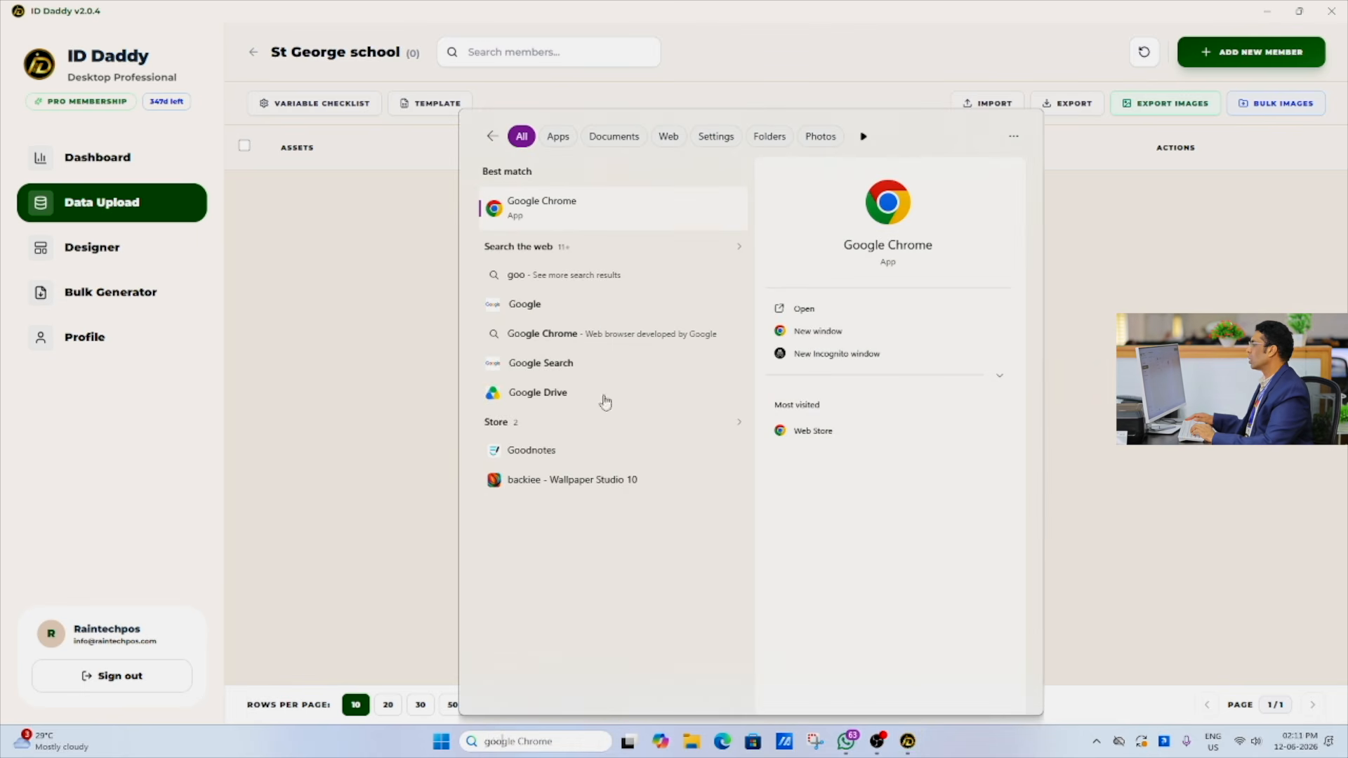
pyautogui.click(596, 209)
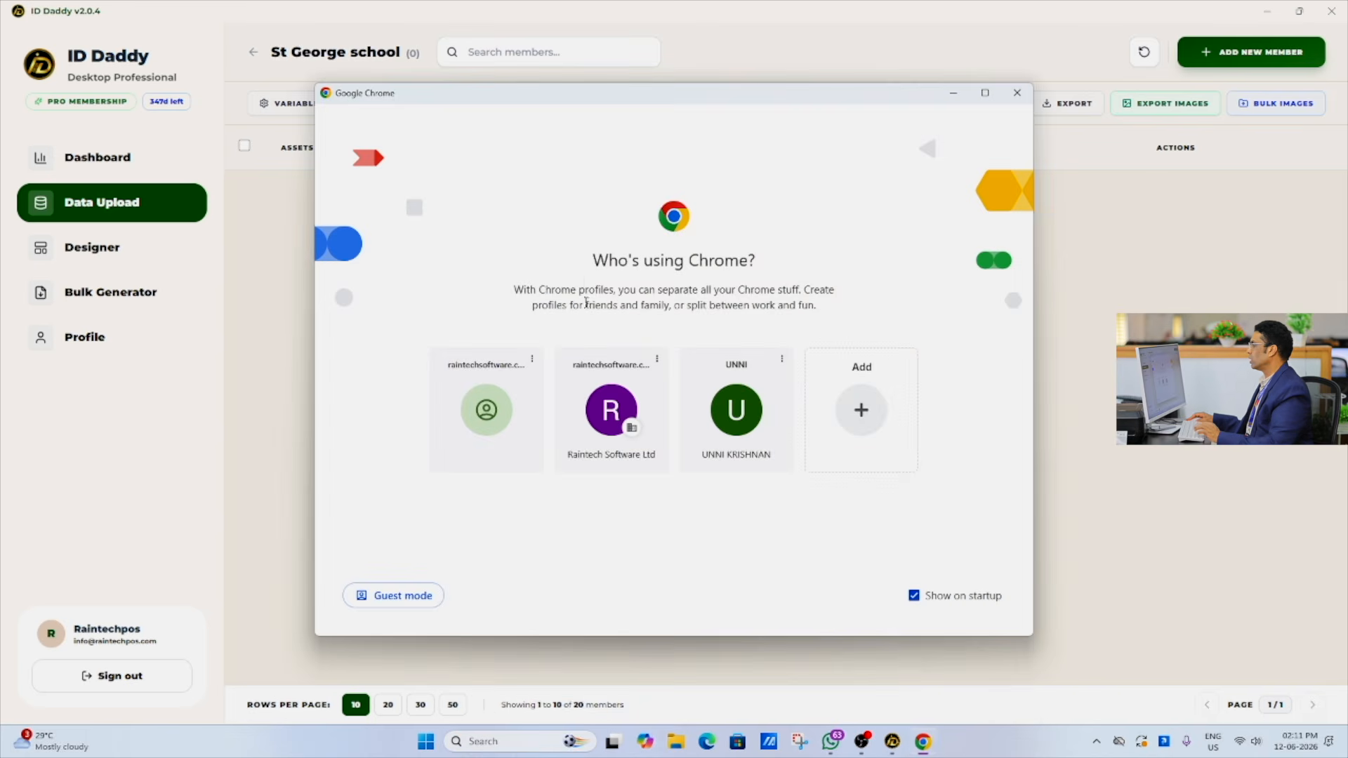
pyautogui.click(577, 407)
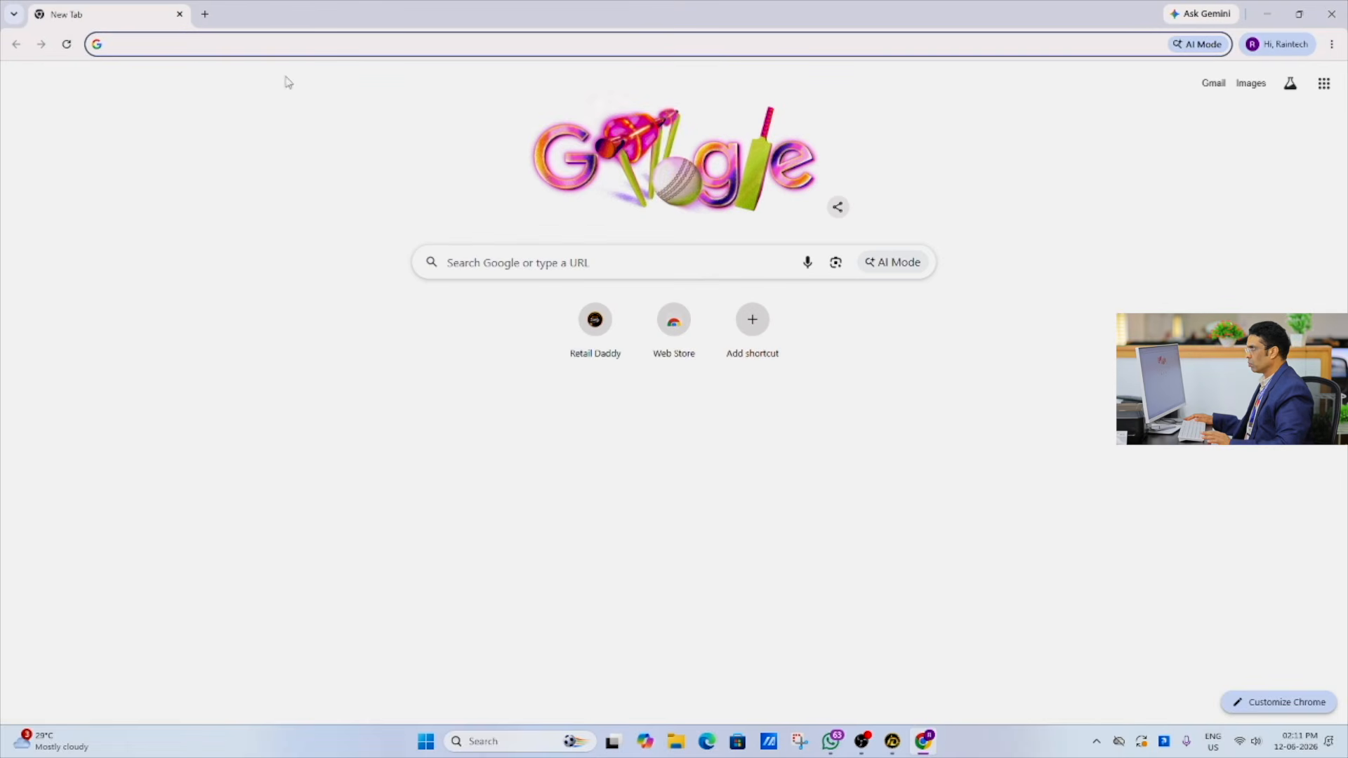
pyautogui.write('https://dev.iddaddy.com/api/public/form/49b3ae368df8380a4e46b665e2f8bee4')
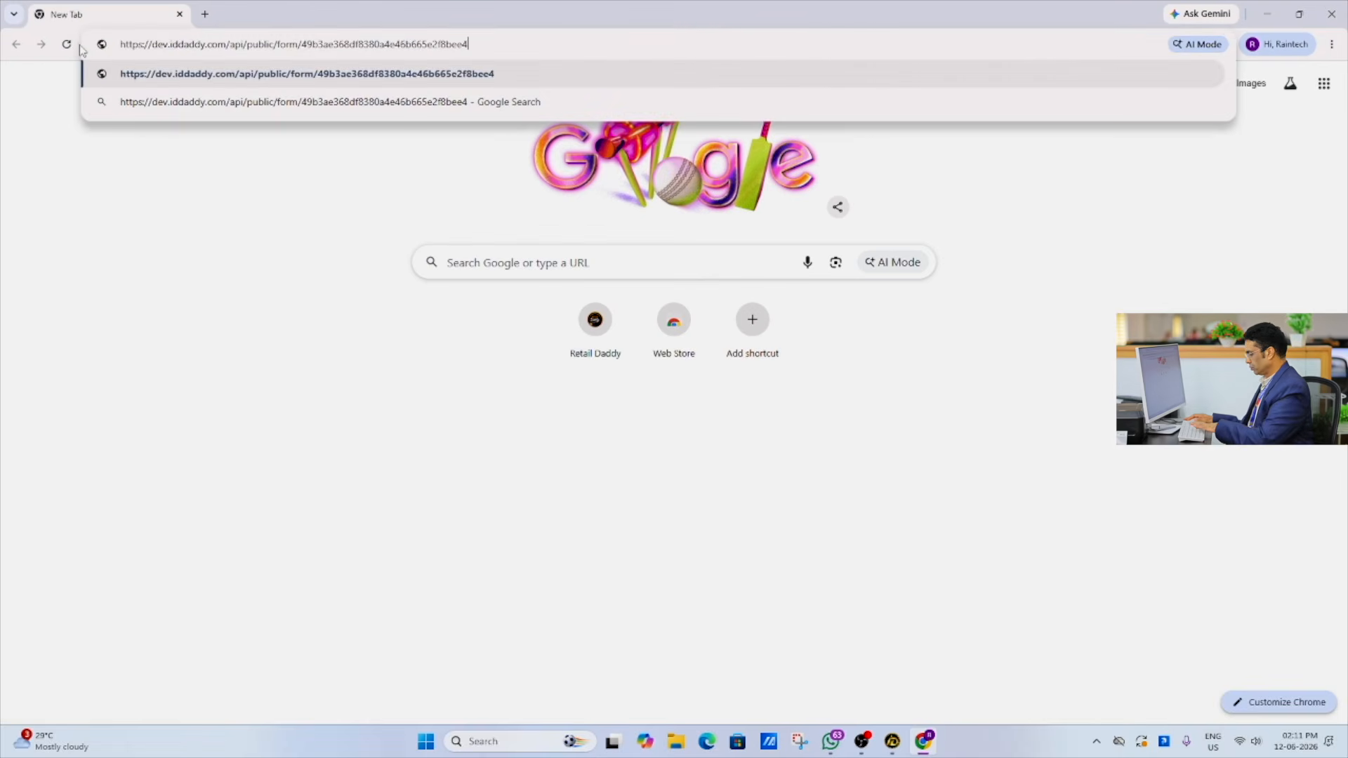
pyautogui.press('Return')
# Examine all fields of the online member form from the photo area to the additional images, and close the browser.
pyautogui.scroll(-1, 605, 417)
pyautogui.scroll(-1, 605, 417)
pyautogui.scroll(-2, 600, 212)
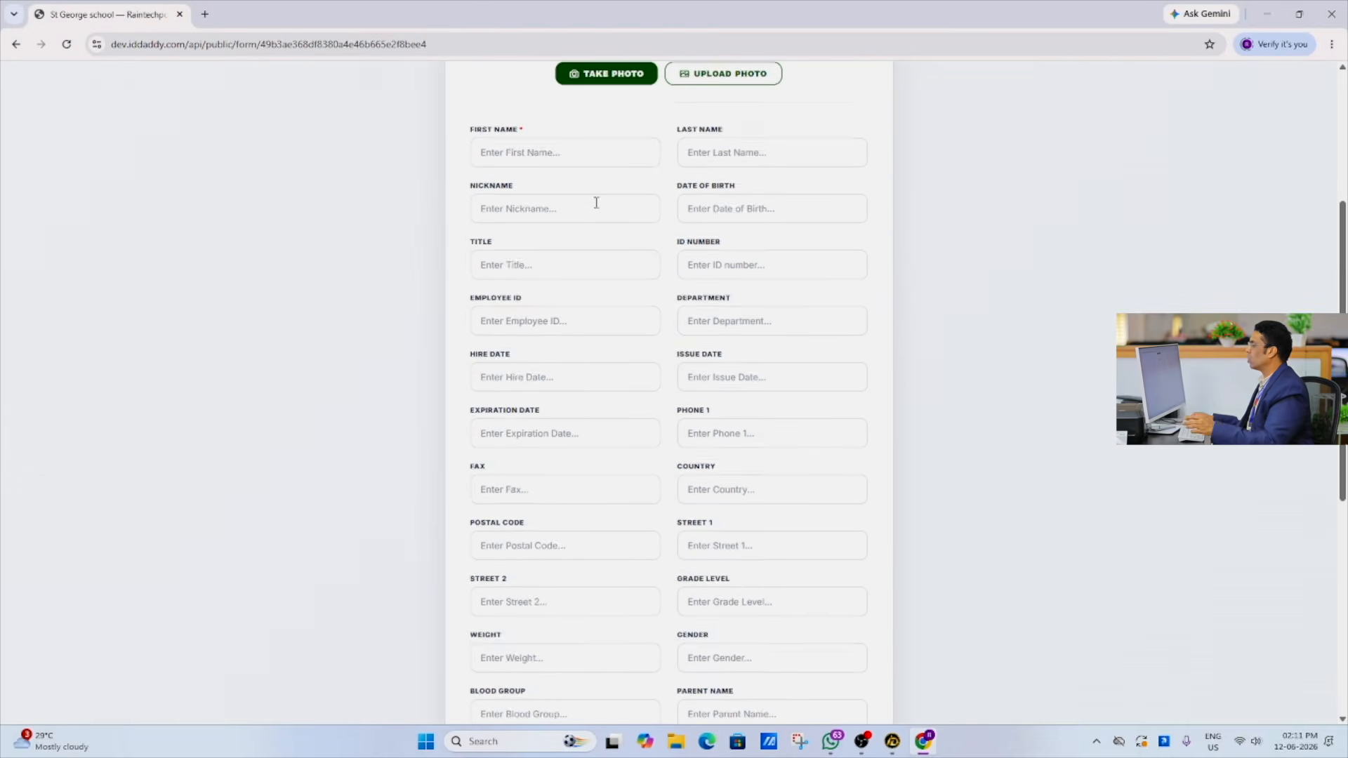
pyautogui.scroll(-7, 569, 189)
pyautogui.scroll(2, 572, 235)
pyautogui.scroll(5, 576, 245)
pyautogui.moveTo(468, 102)
pyautogui.mouseDown()
pyautogui.moveTo(594, 304)
pyautogui.moveTo(863, 647)
pyautogui.moveTo(880, 714)
pyautogui.mouseUp()
pyautogui.press('Escape')
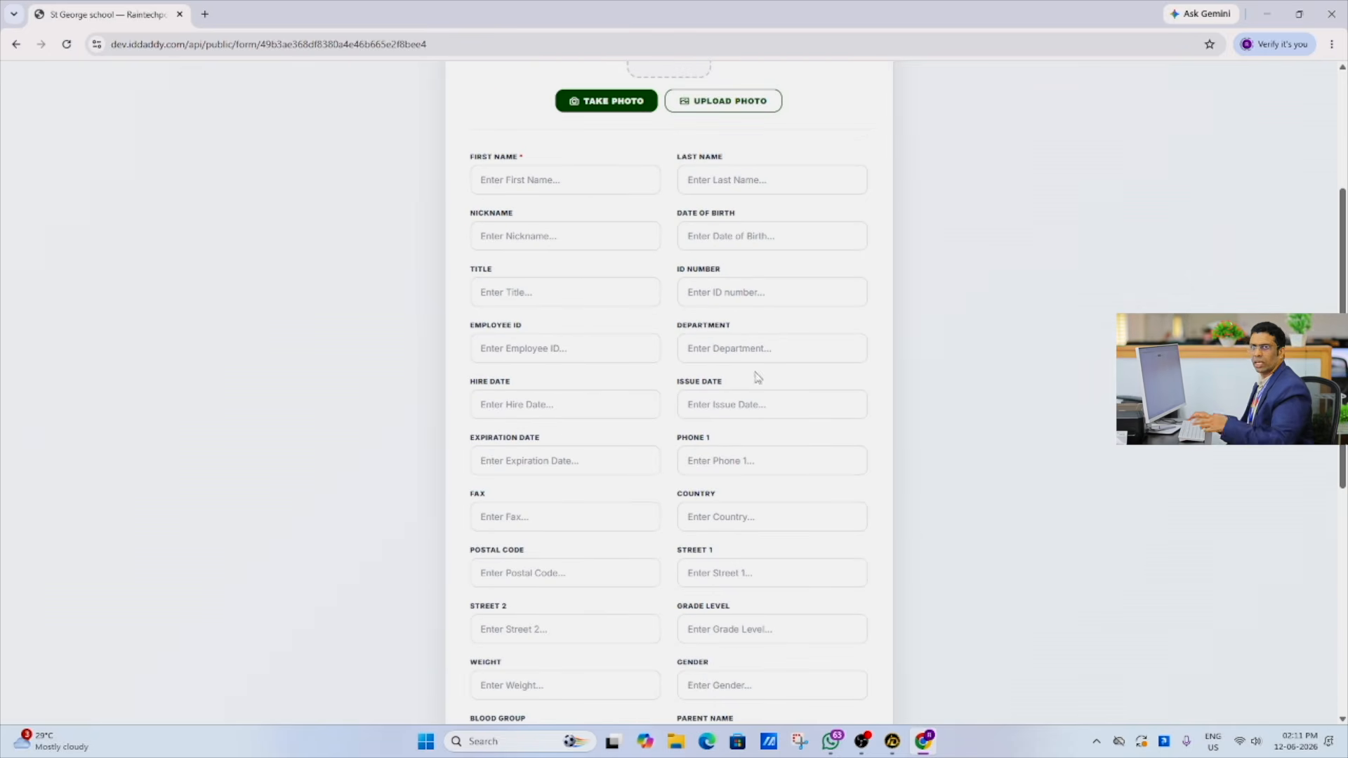
pyautogui.scroll(-7, 731, 303)
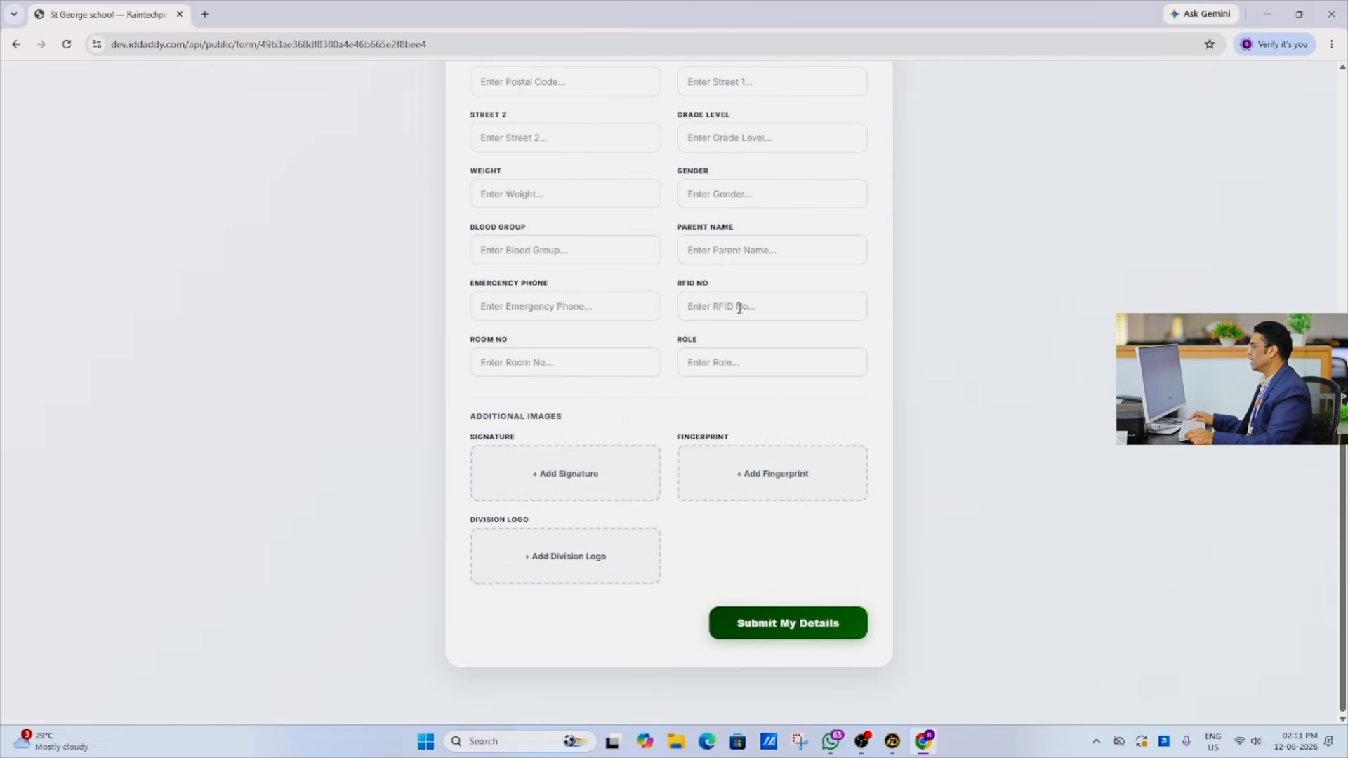
pyautogui.scroll(10, 734, 345)
pyautogui.scroll(-10, 734, 345)
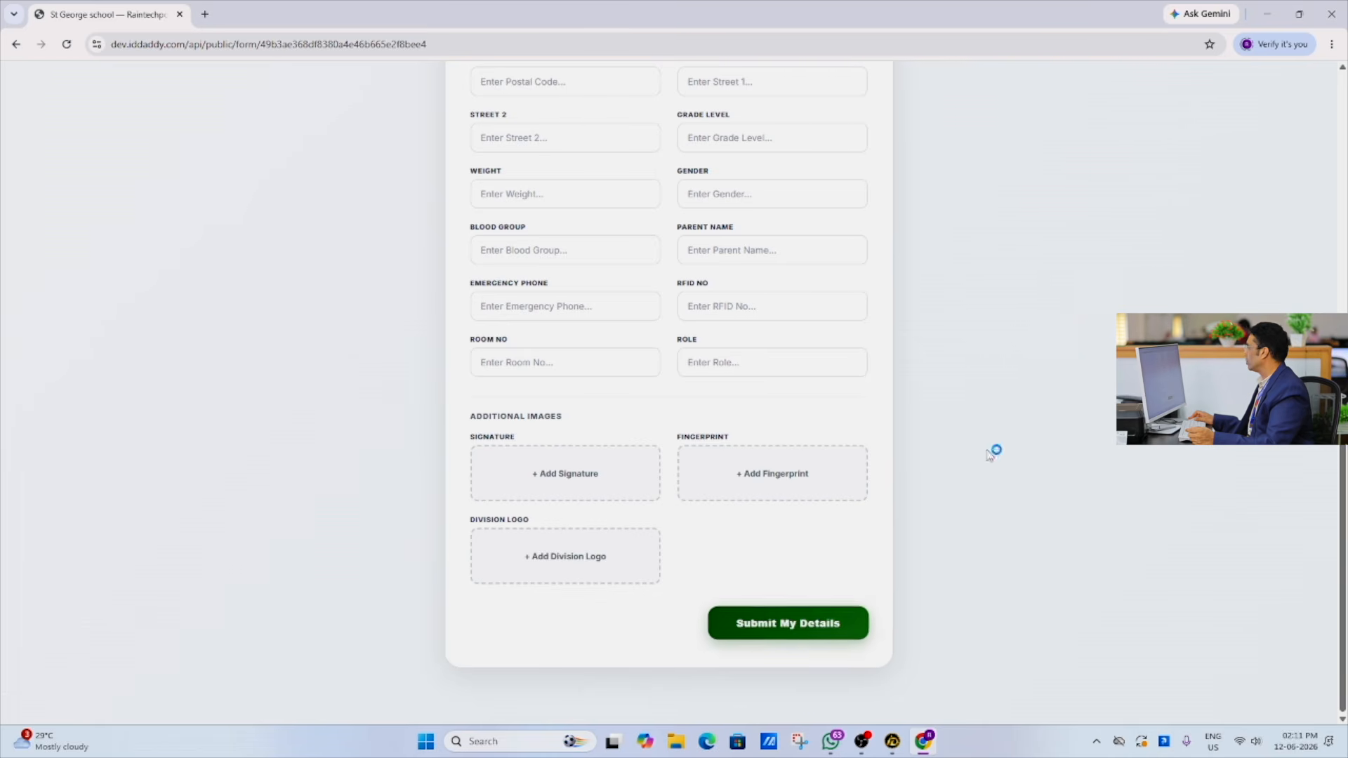
pyautogui.click(1333, 10)
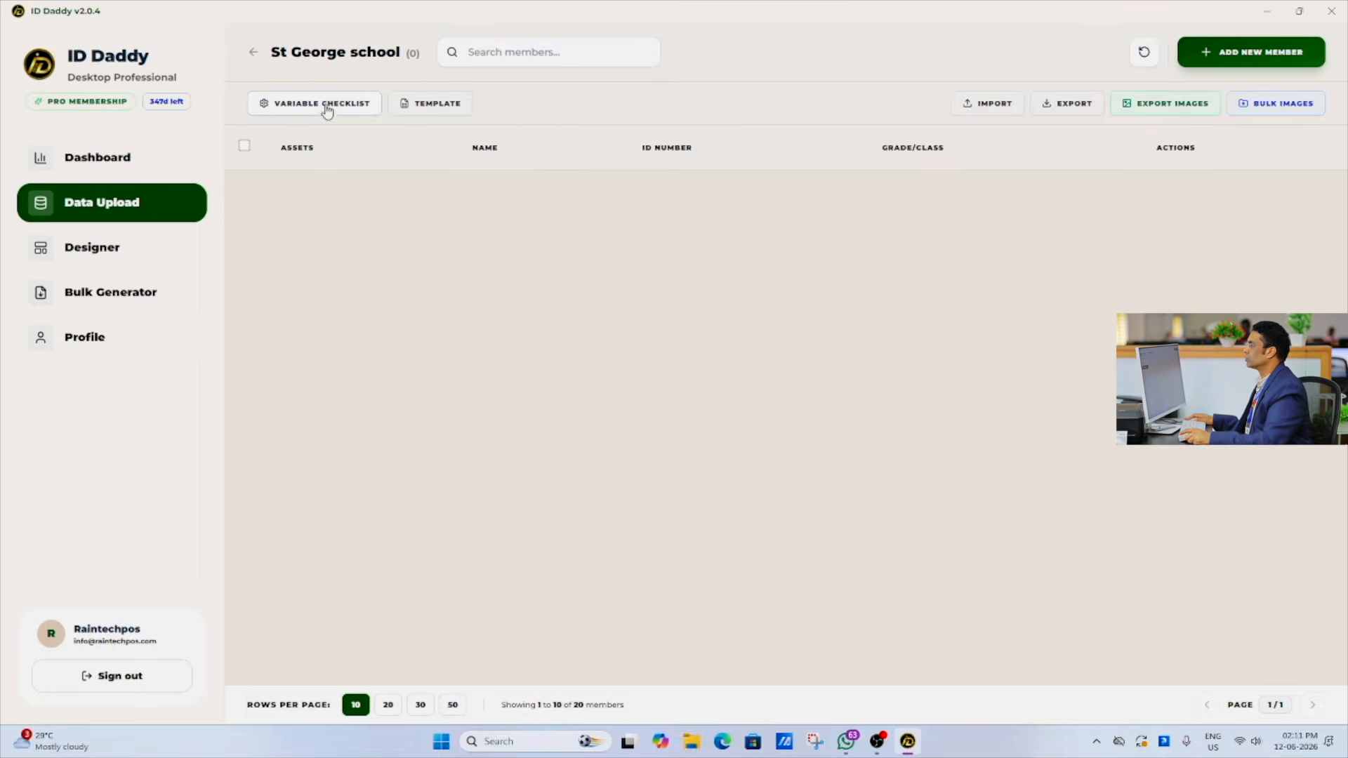
# Uncheck the form variables Hire Date, Fax, Postal Code, Street 2, Weight, Blood Group, Emergency Phone, Room No, Role, RFID No, Parent Name, Grade Level and Issue Date.
pyautogui.click(327, 105)
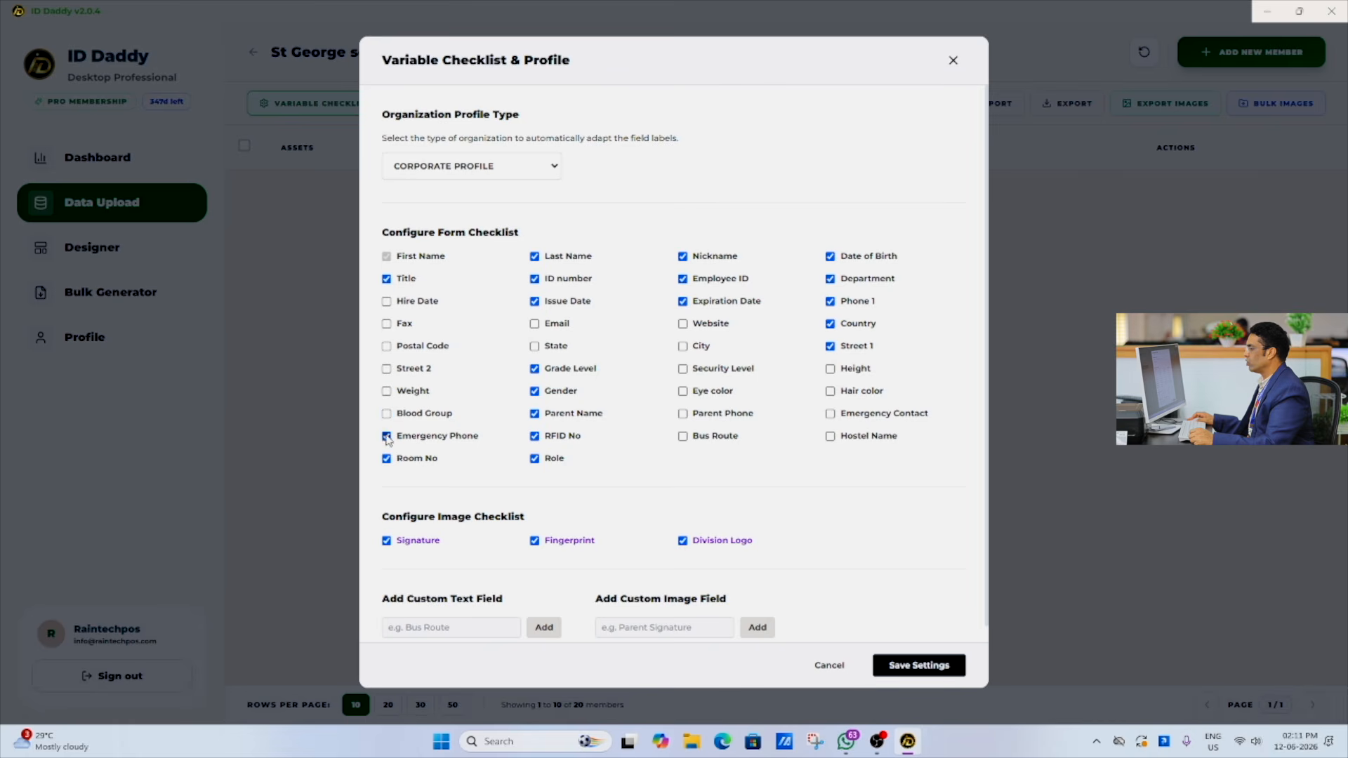
pyautogui.click(536, 437)
pyautogui.click(536, 414)
pyautogui.click(536, 391)
pyautogui.click(535, 390)
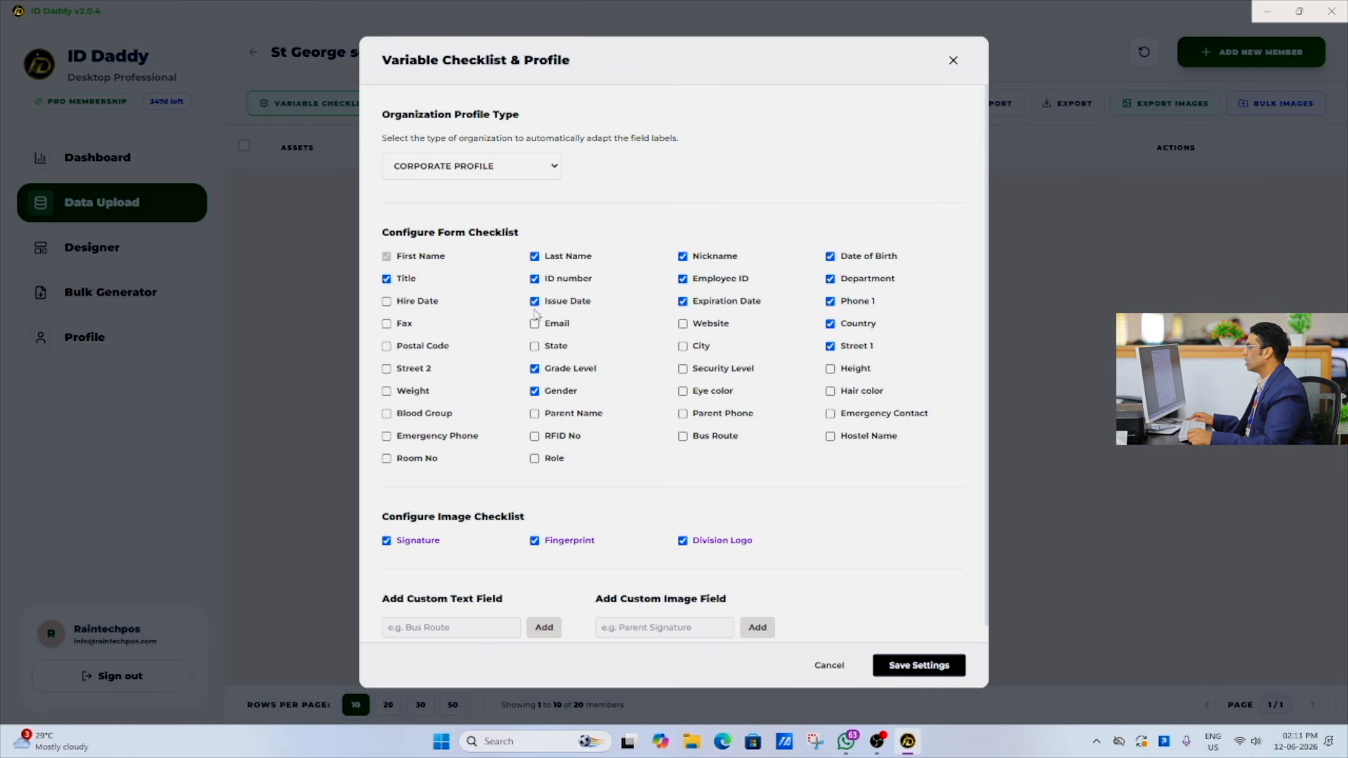
pyautogui.click(534, 368)
pyautogui.click(535, 302)
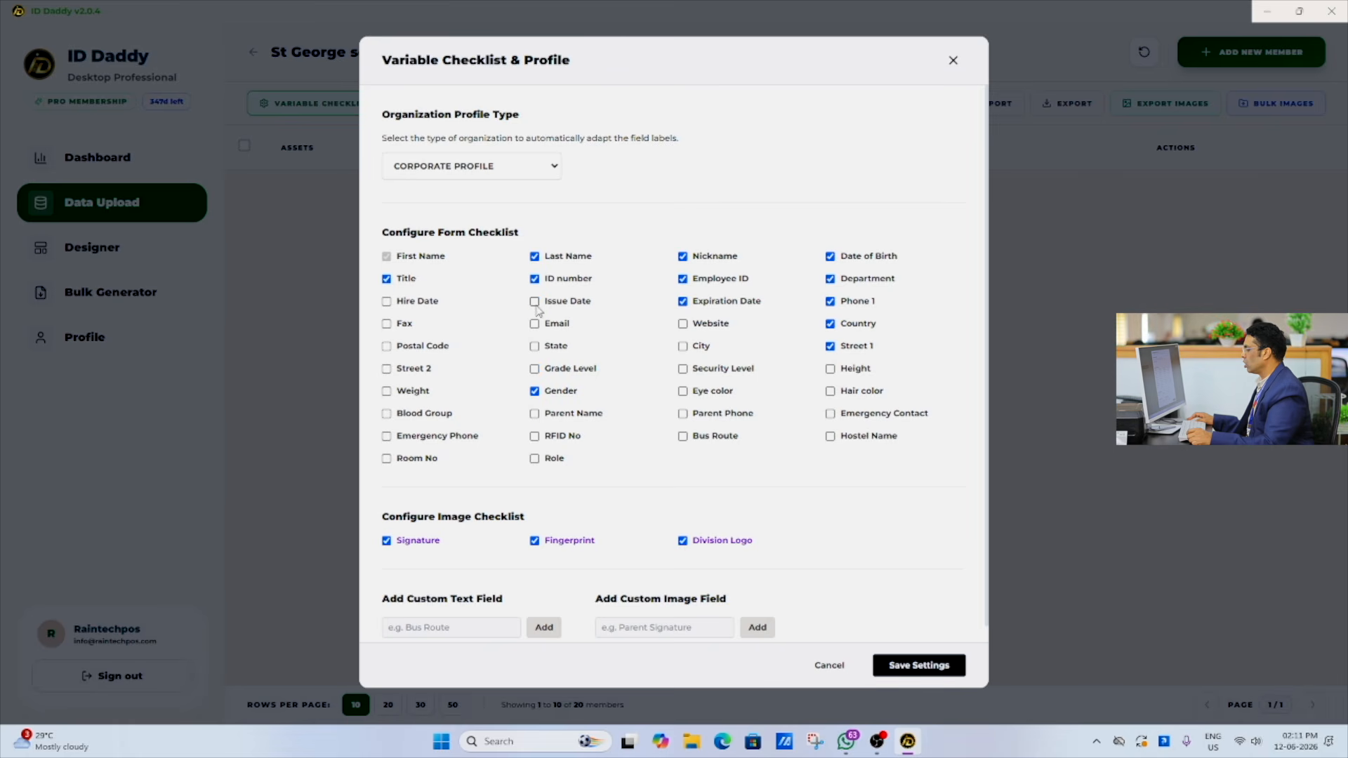
# Uncheck Last Name, ID number, Nickname, Expiration Date, Department, Phone 1, Country and Street 1, and save the checklist settings.
pyautogui.click(535, 257)
pyautogui.click(538, 279)
pyautogui.click(682, 257)
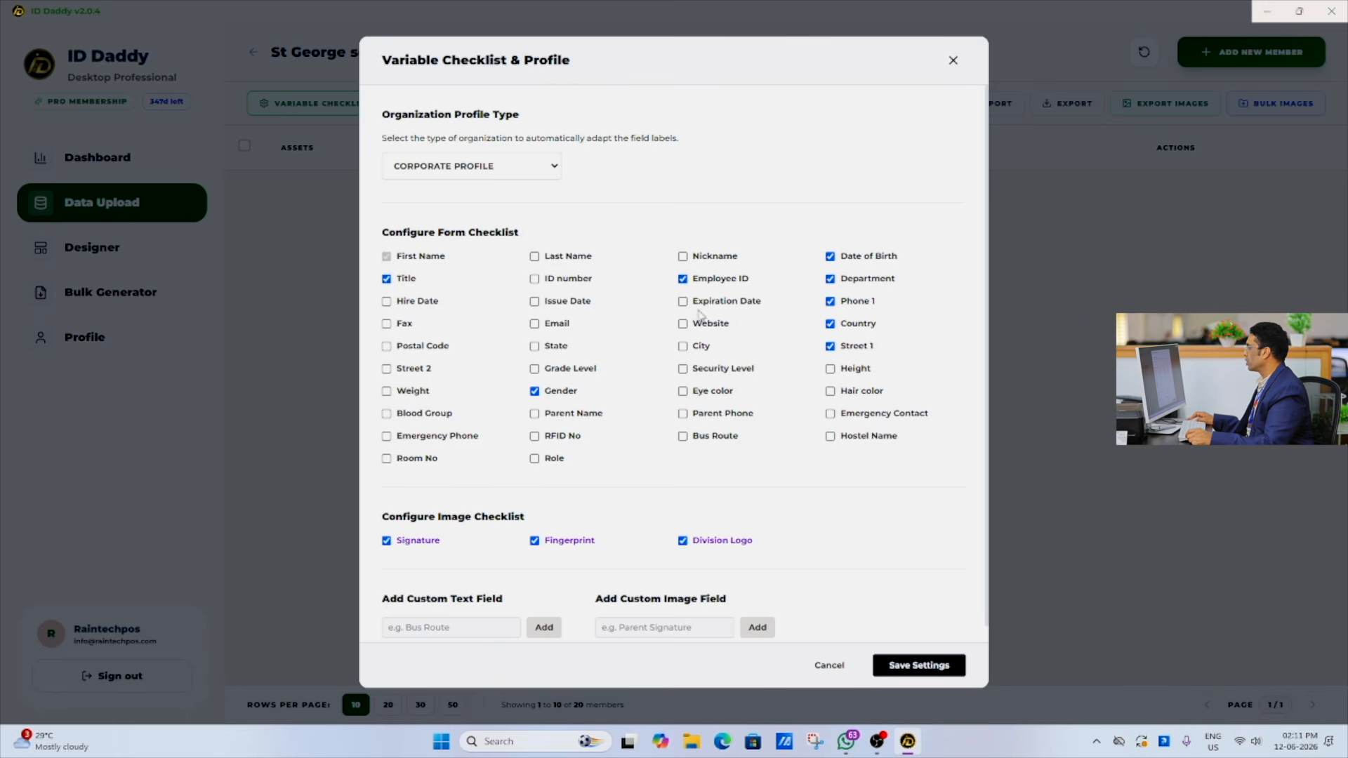
pyautogui.click(835, 325)
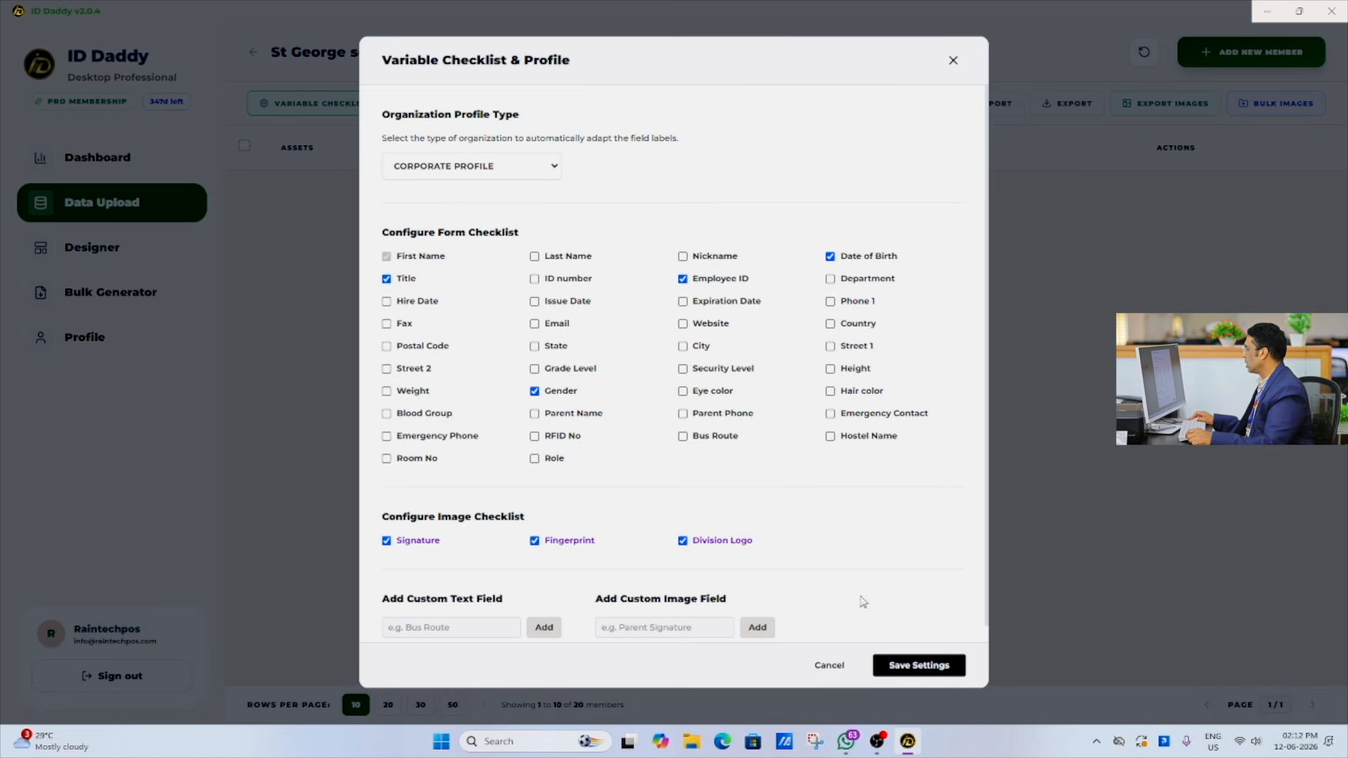
pyautogui.click(914, 665)
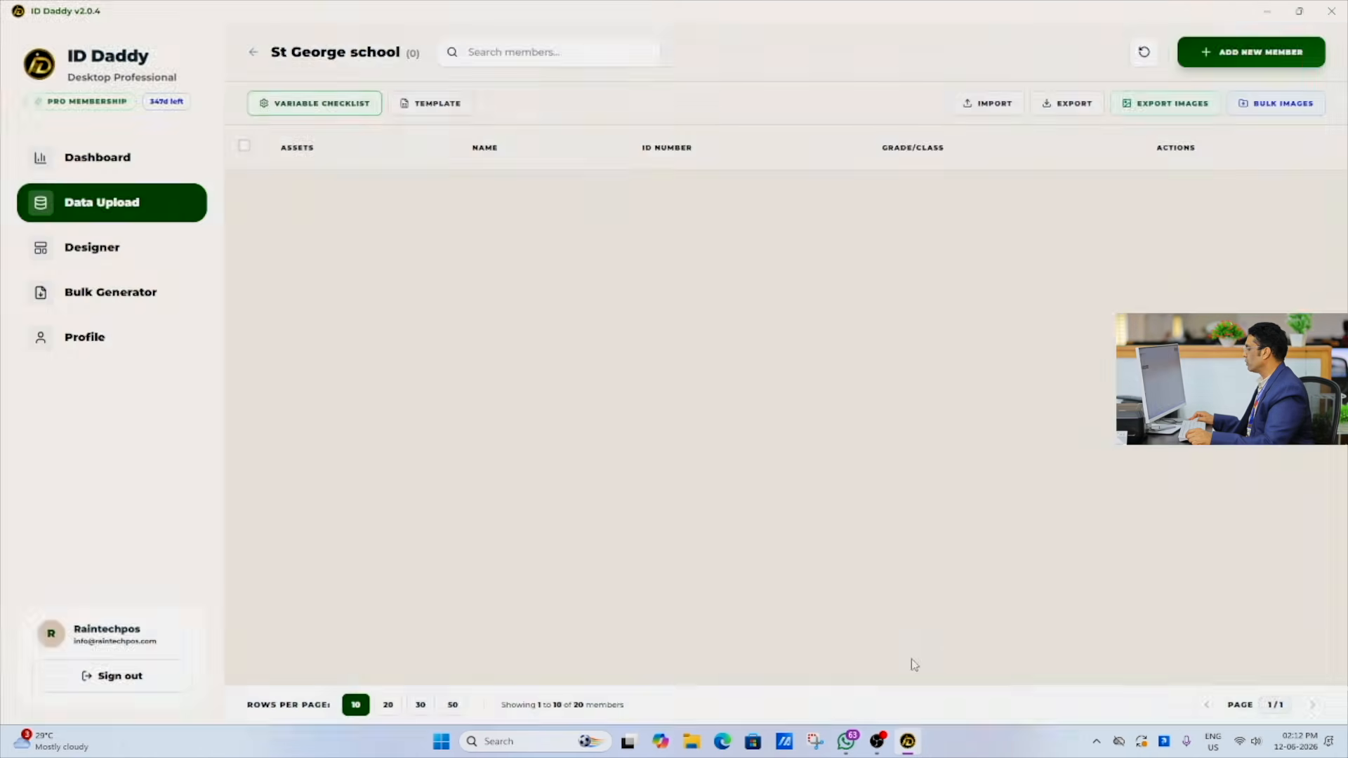
pyautogui.click(702, 439)
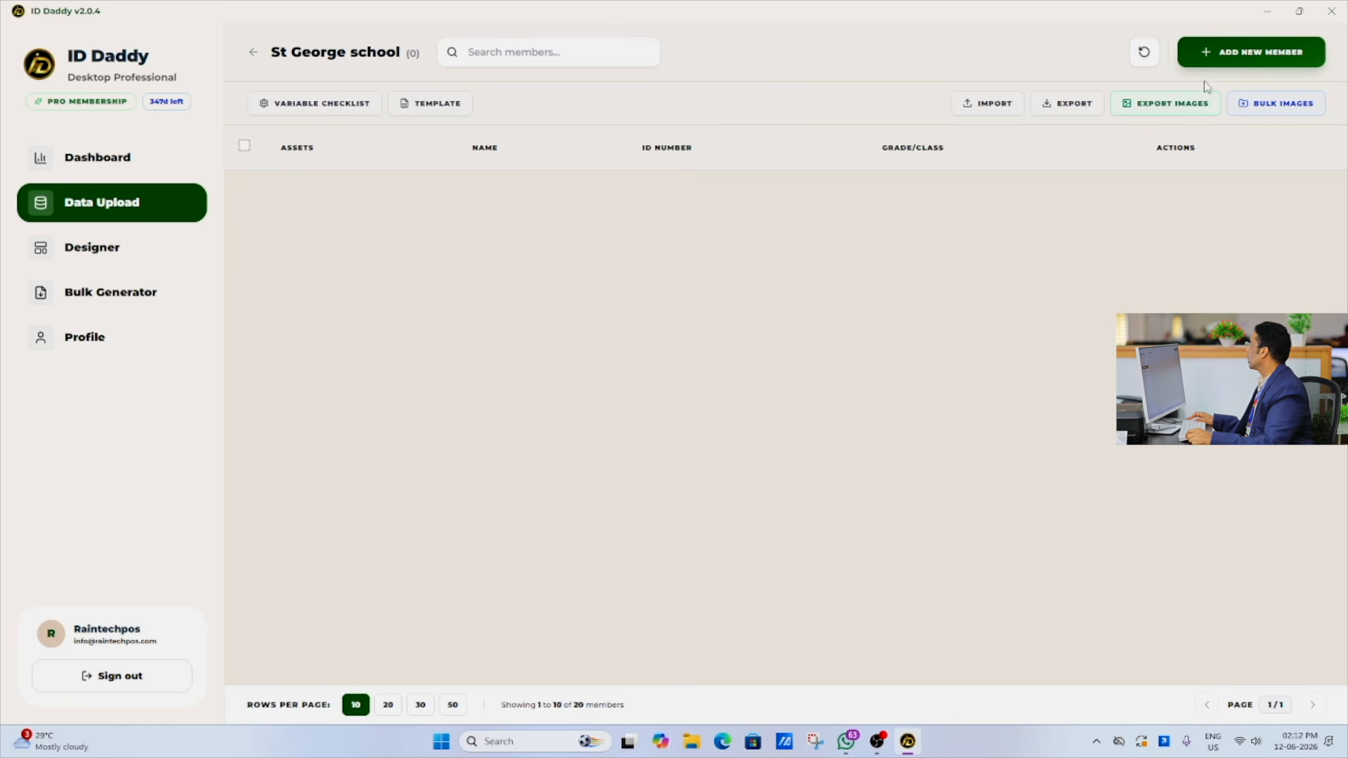
# Open the new member form to view its fields, and load the shared form link again in Google Chrome.
pyautogui.click(1250, 62)
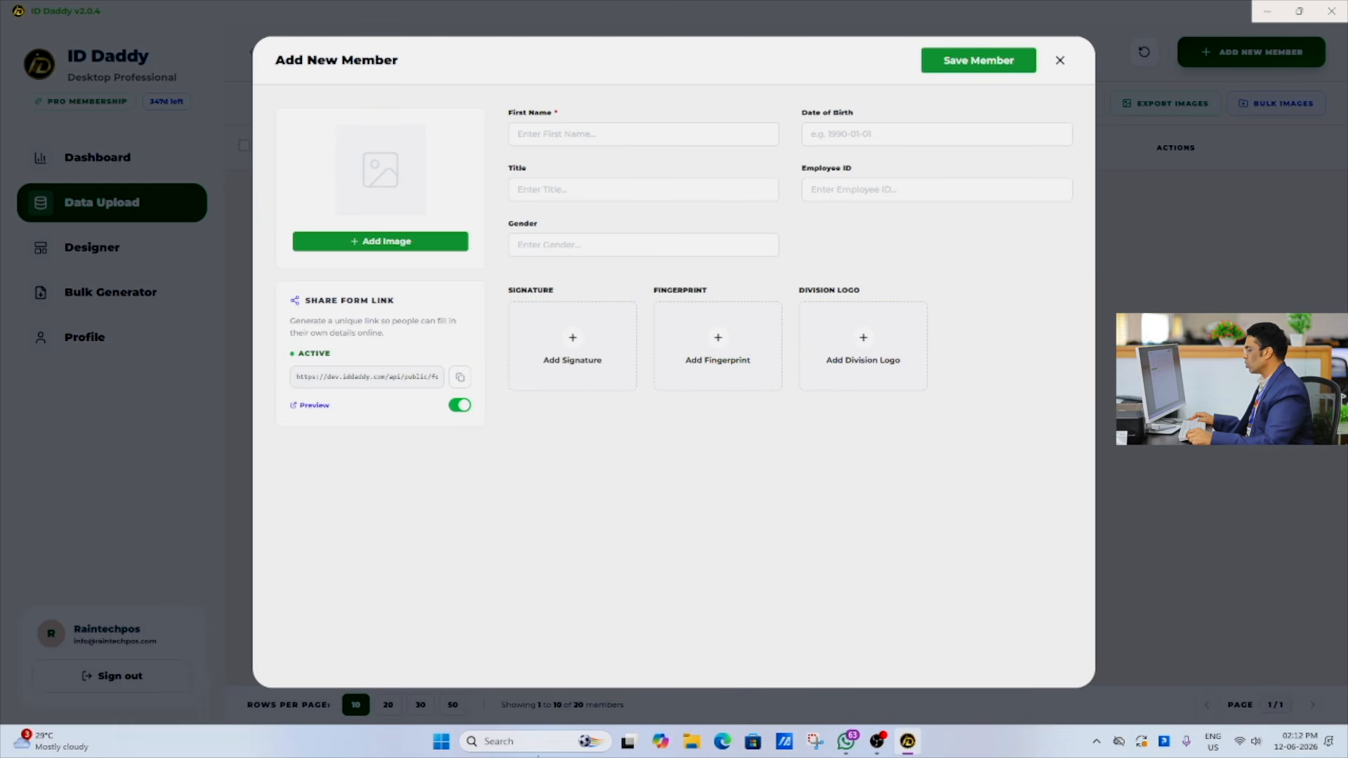
pyautogui.click(517, 741)
pyautogui.write('g')
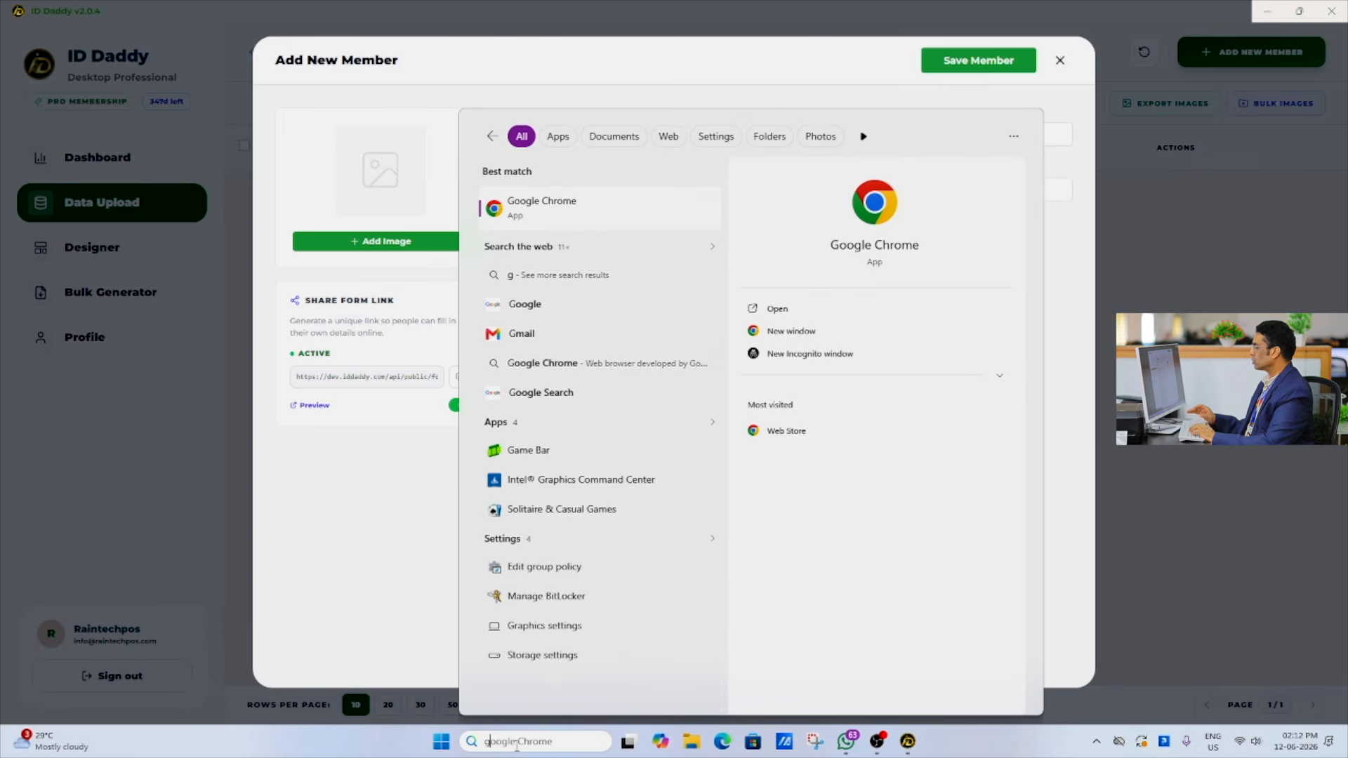
pyautogui.click(575, 219)
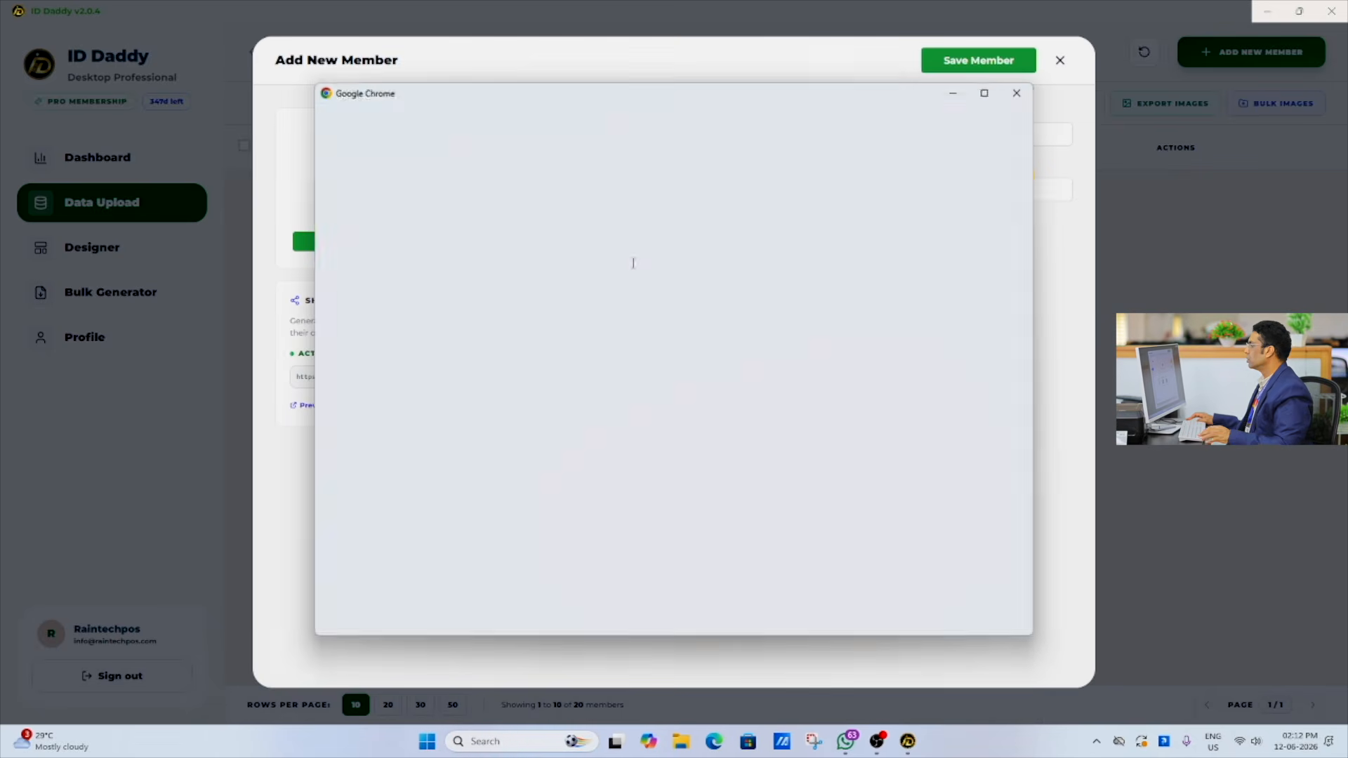
pyautogui.click(629, 421)
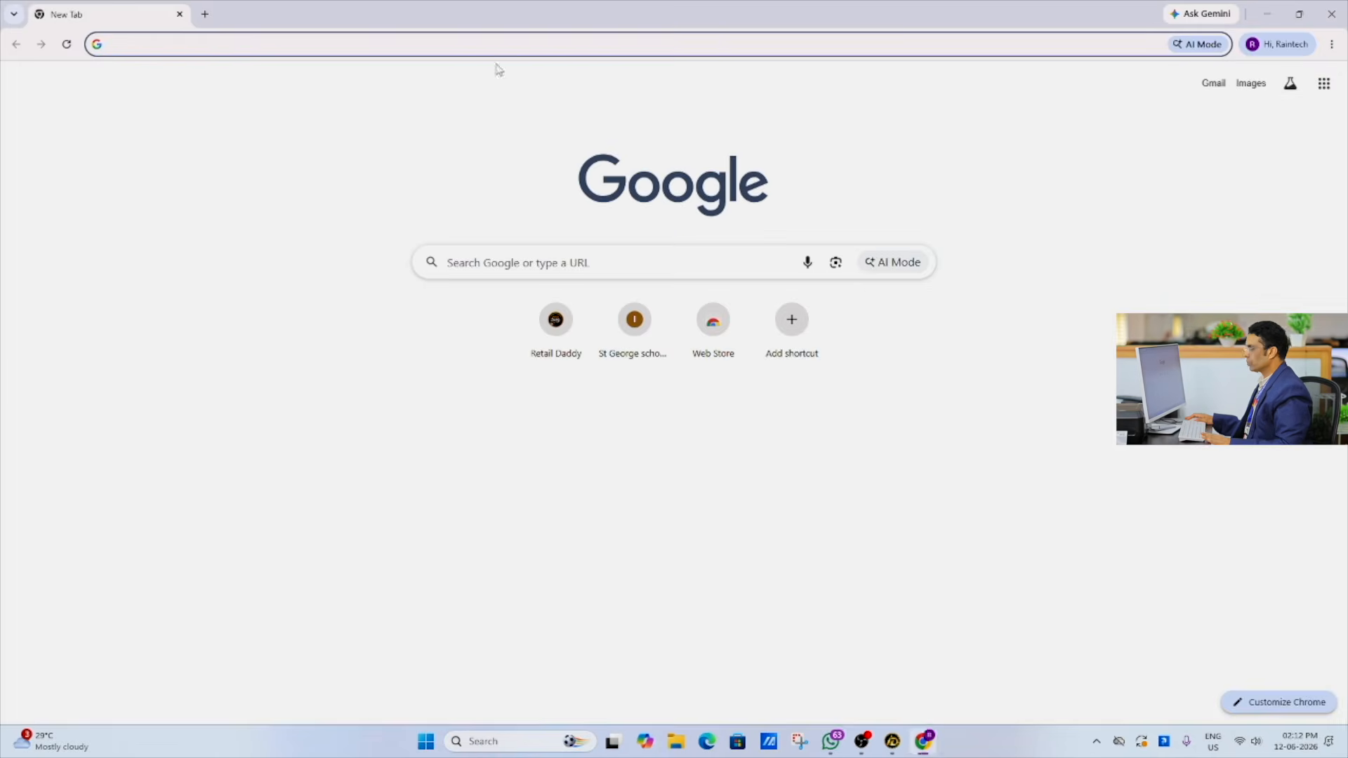
pyautogui.write('https://dev.iddaddy.com/api/public/form/49b3ae368df8380a4e46b665e2f8bee4')
pyautogui.press('Return')
# Check which fields and image slots the online form offers, close the browser and leave the new member form unsaved.
pyautogui.scroll(-3, 646, 523)
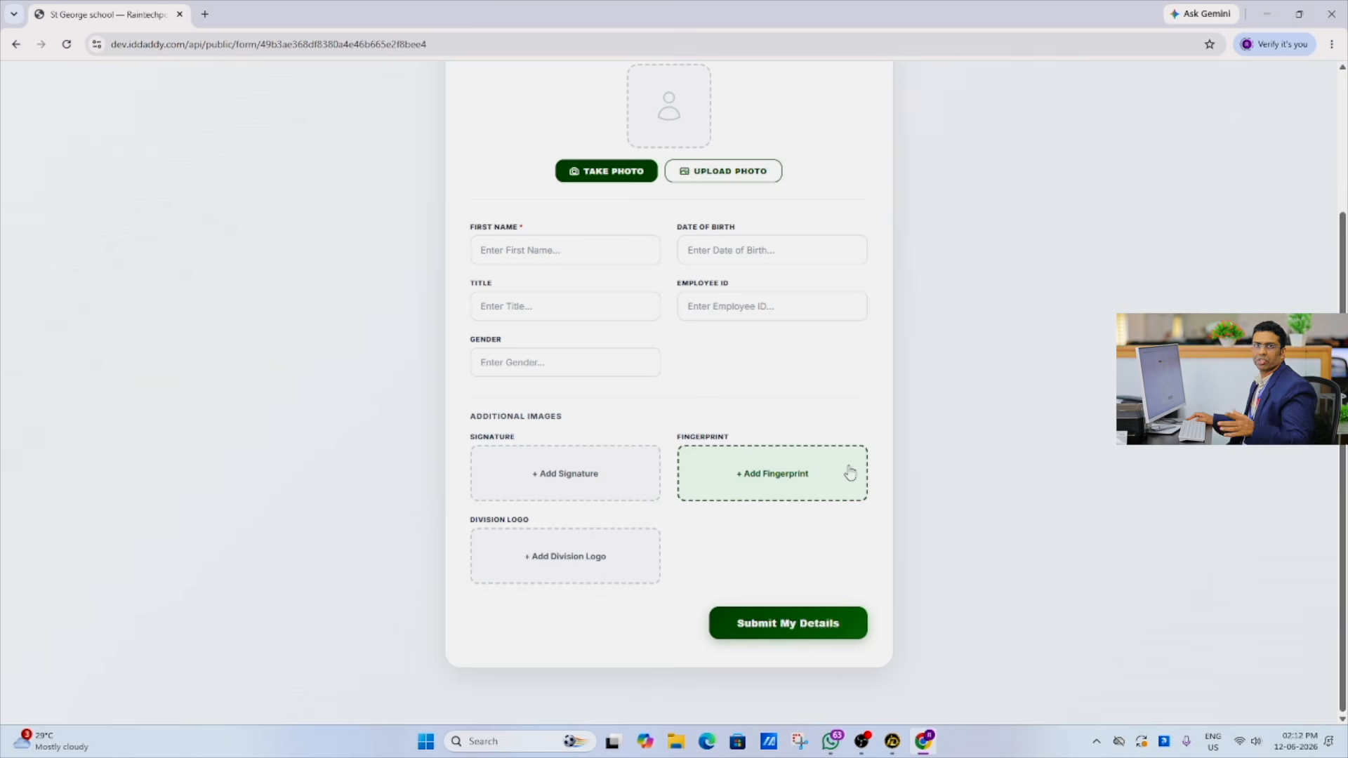
pyautogui.scroll(3, 863, 450)
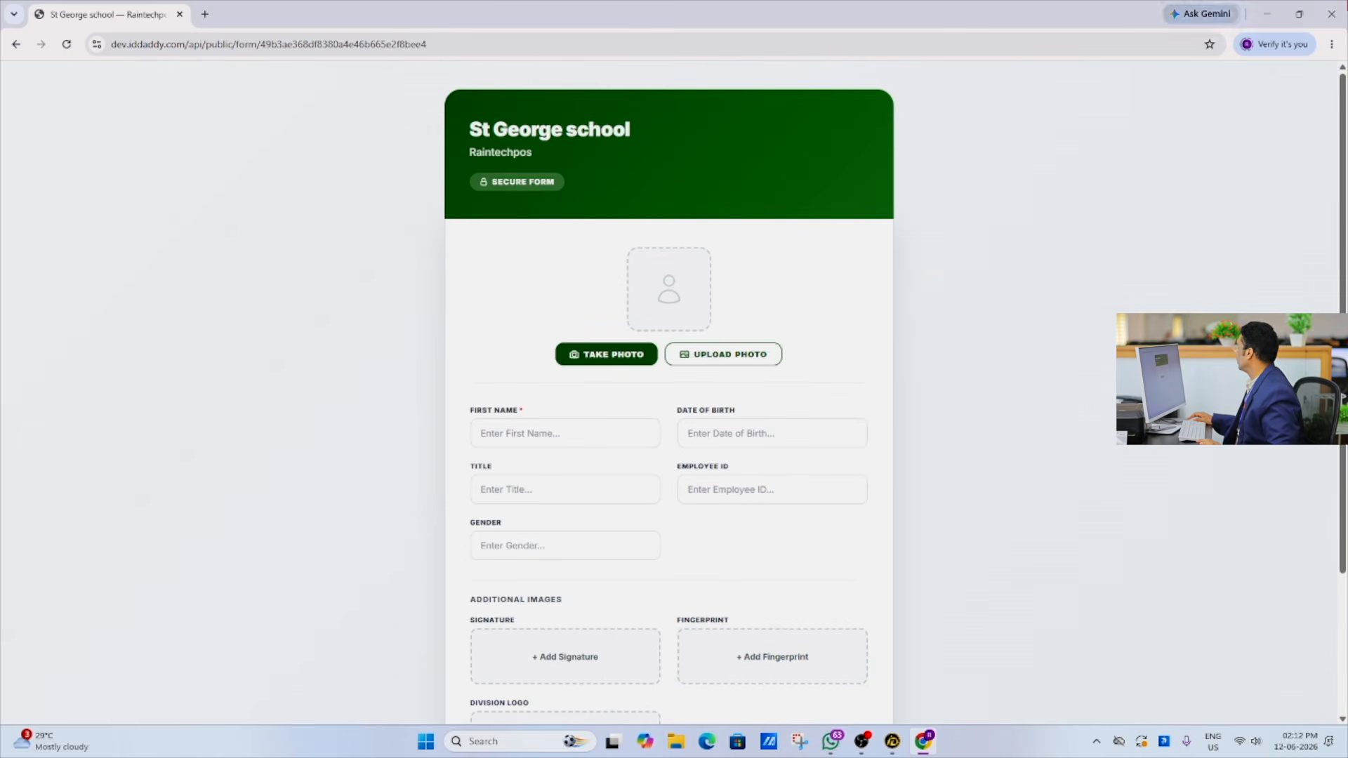
pyautogui.click(1327, 16)
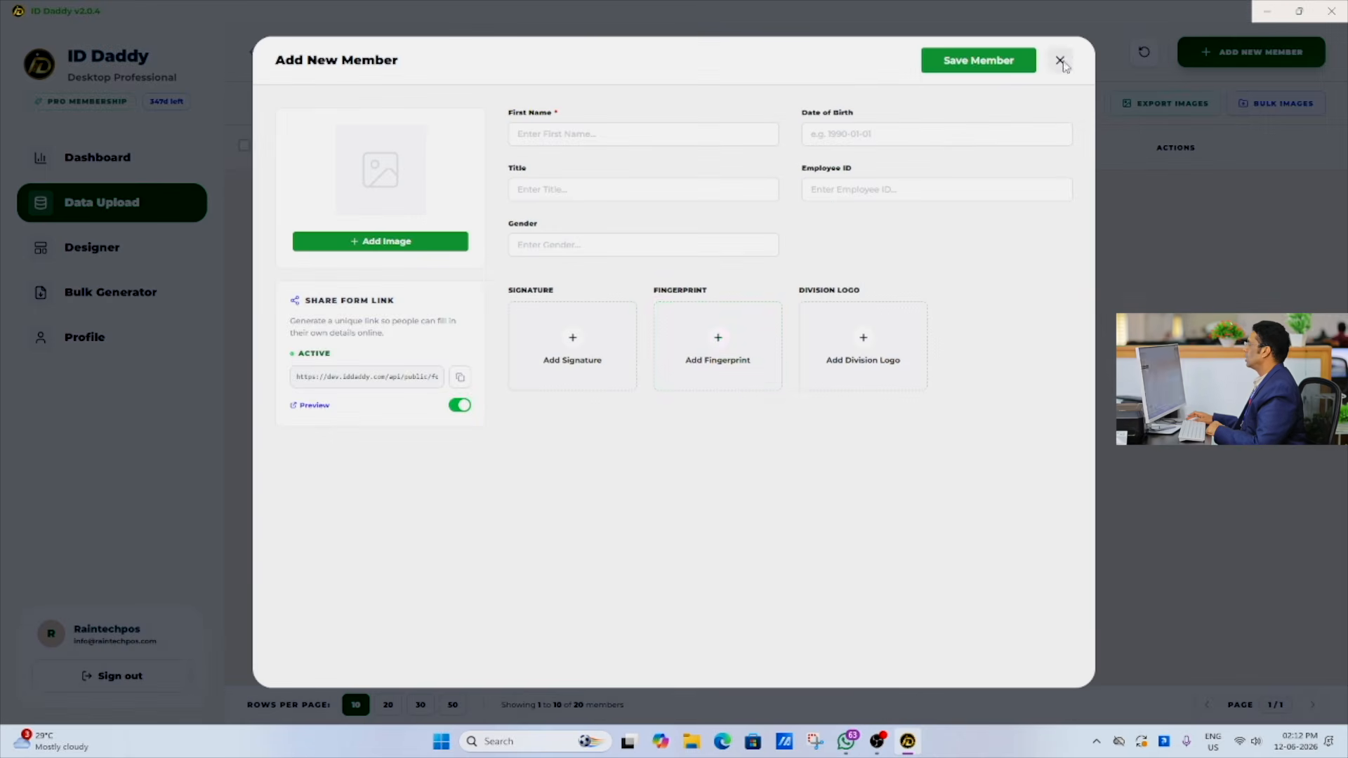
pyautogui.click(1061, 62)
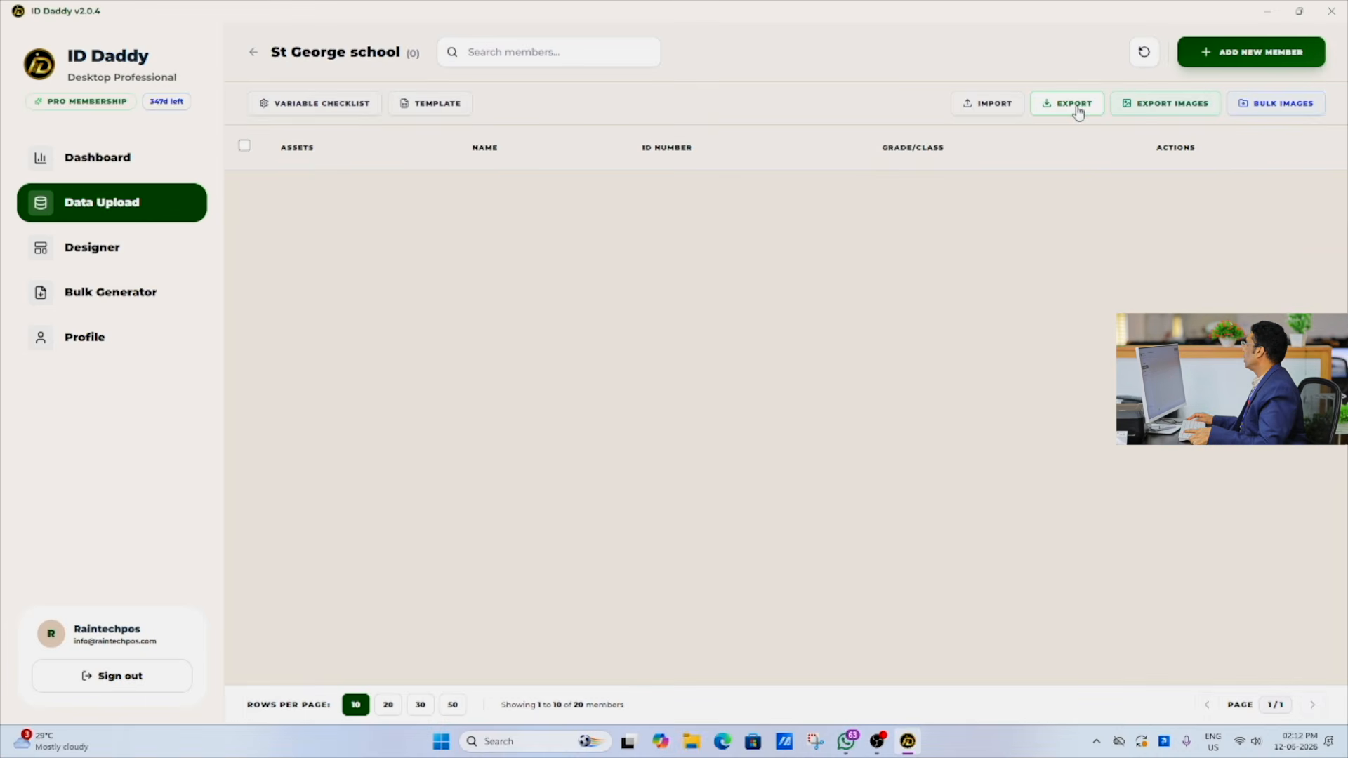
# Import the members from the "students list" Excel file on the Desktop into St George school.
pyautogui.click(1080, 114)
pyautogui.press('Escape')
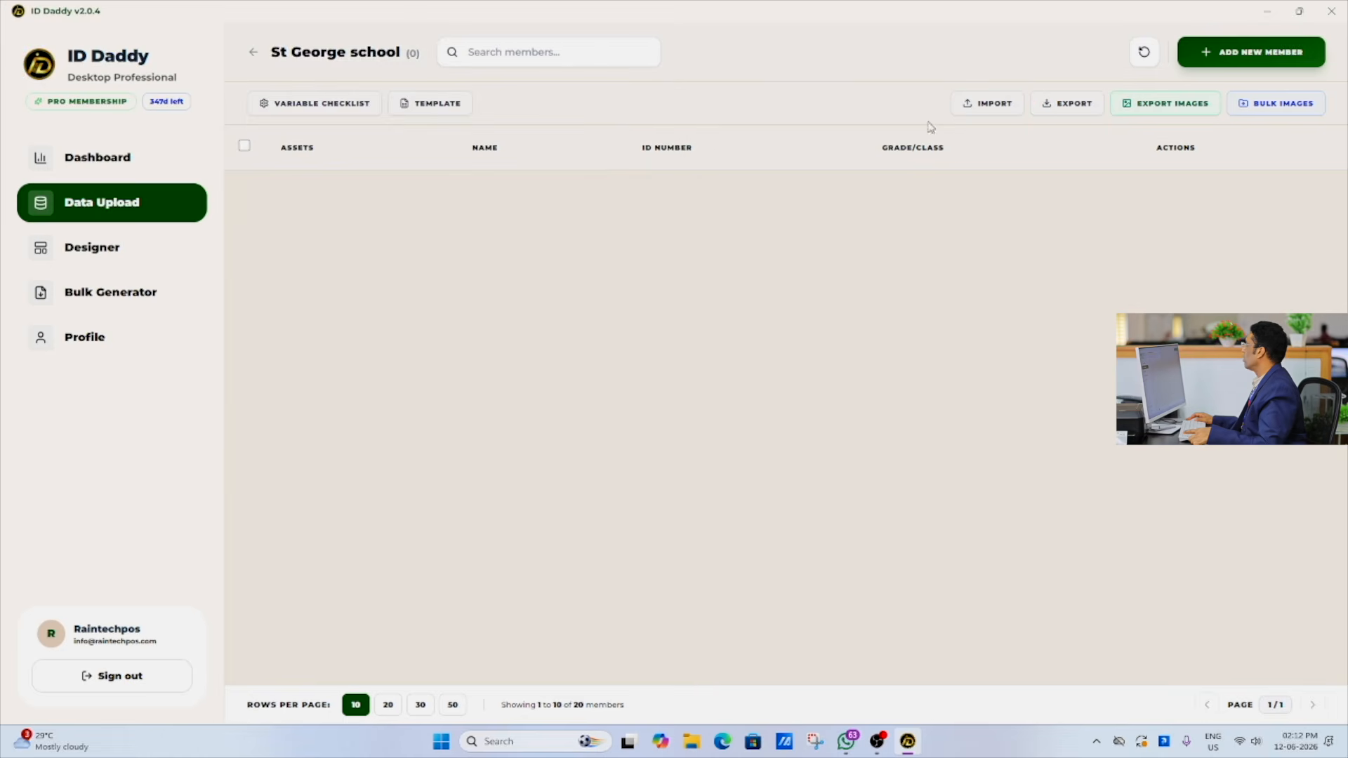
pyautogui.click(987, 113)
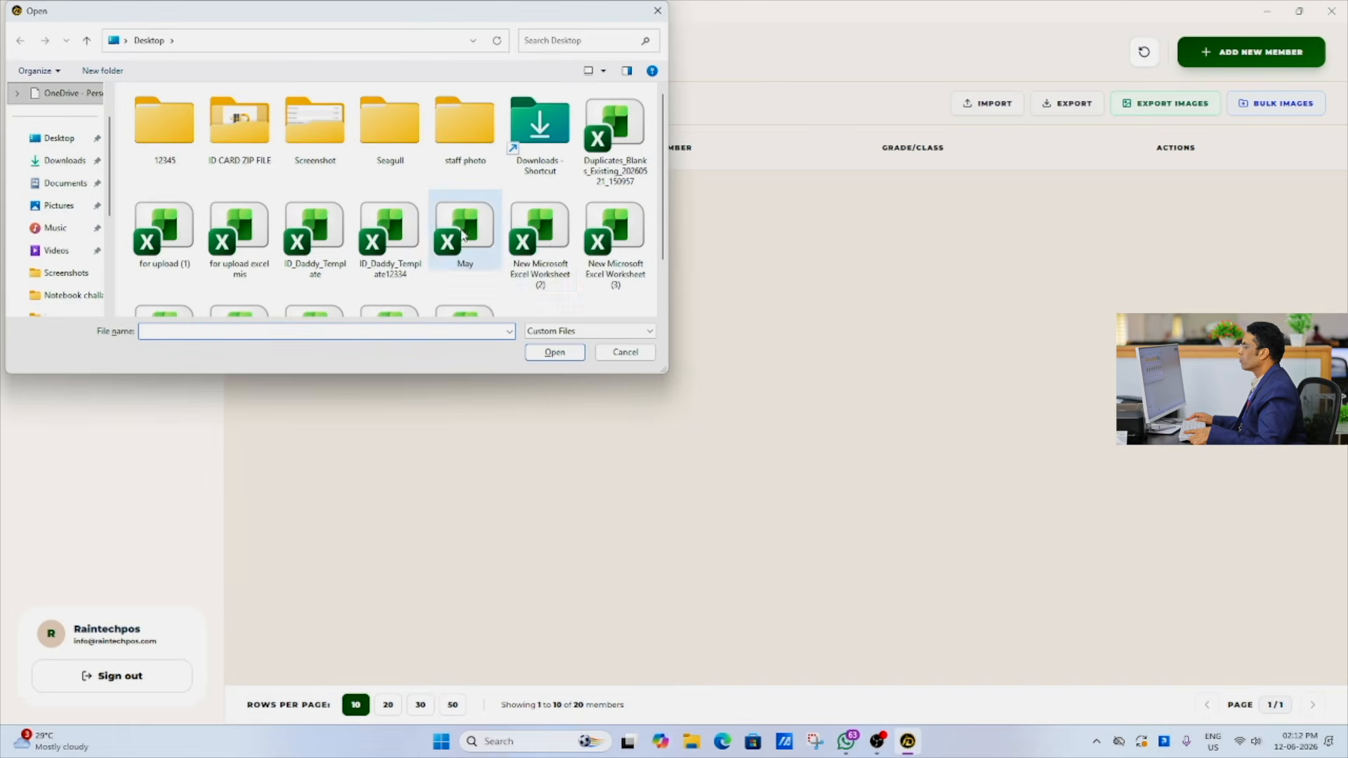
pyautogui.scroll(-1, 554, 253)
pyautogui.click(303, 268)
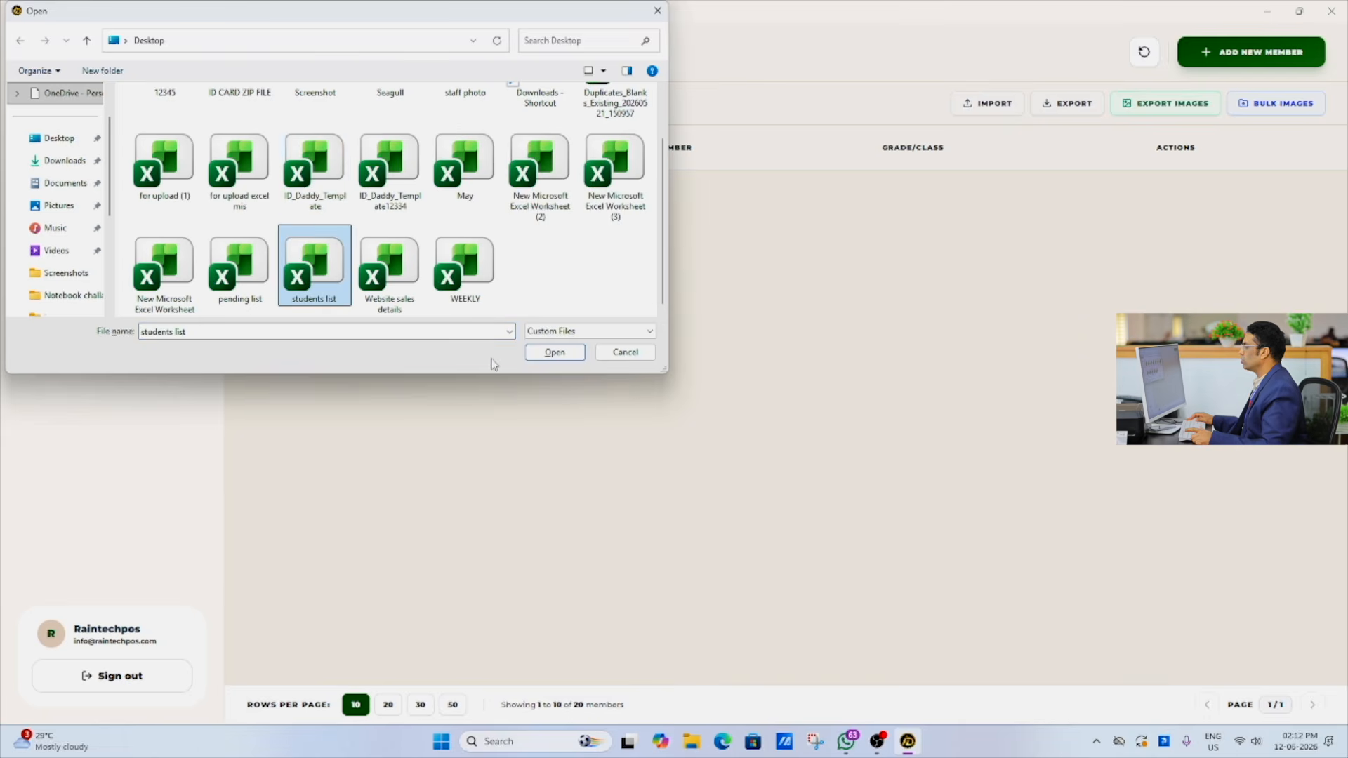
pyautogui.click(563, 349)
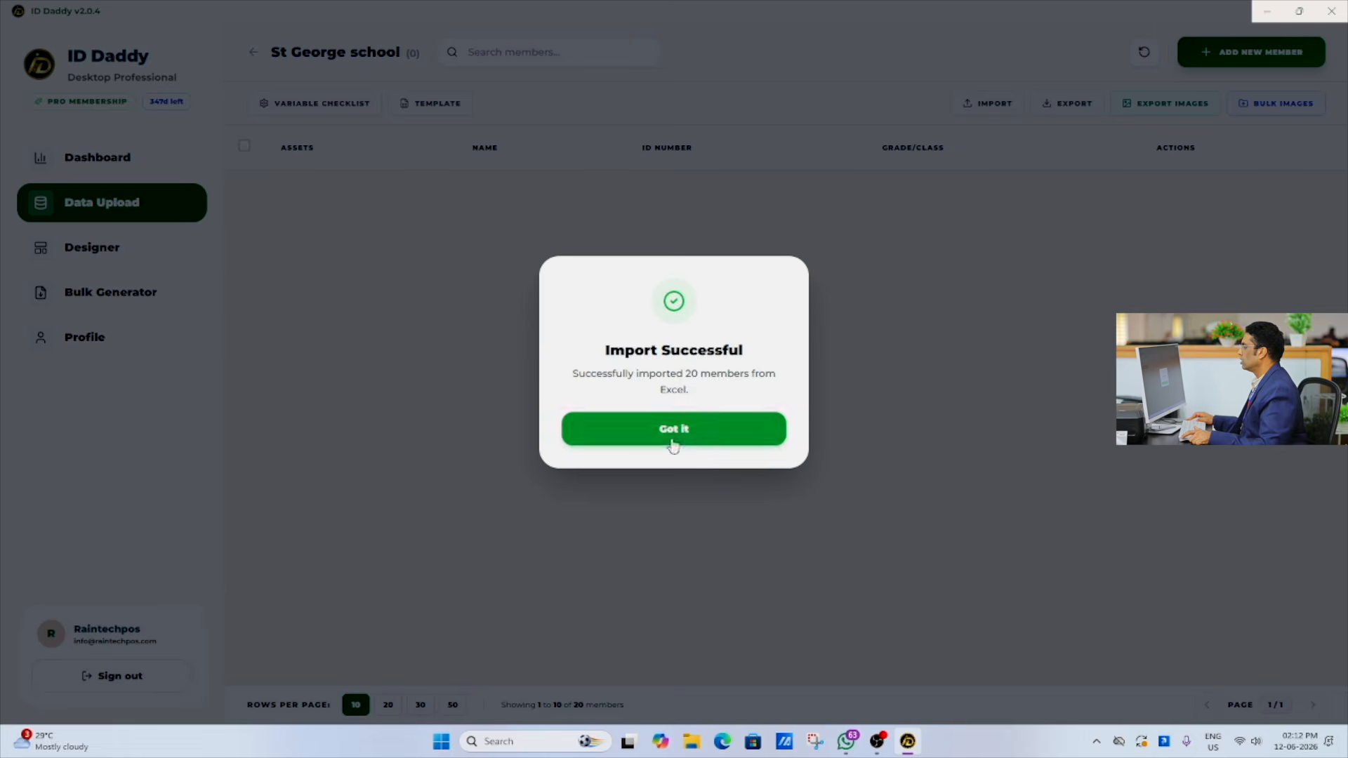
pyautogui.click(675, 430)
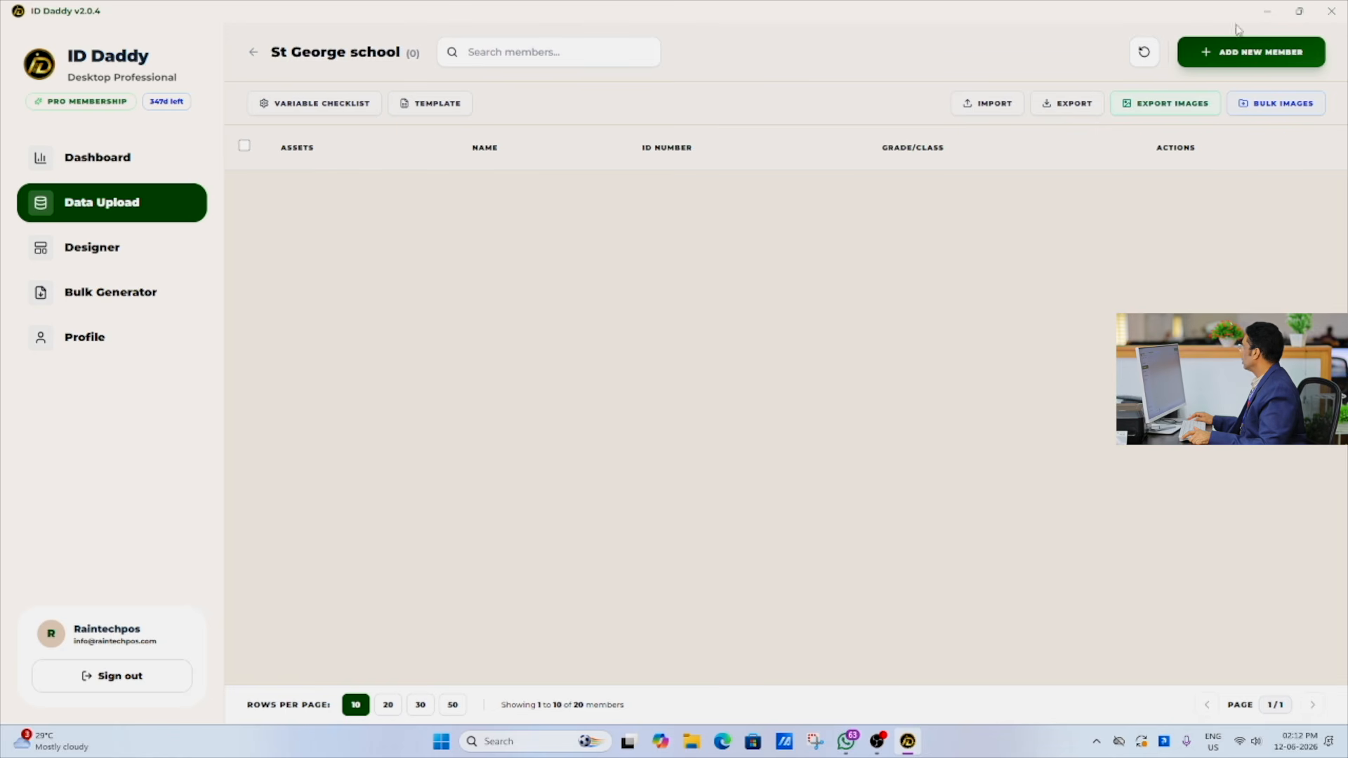
# Open the "students list" workbook from the desktop in Excel, examine its column headings and student rows, and close it.
pyautogui.click(1267, 11)
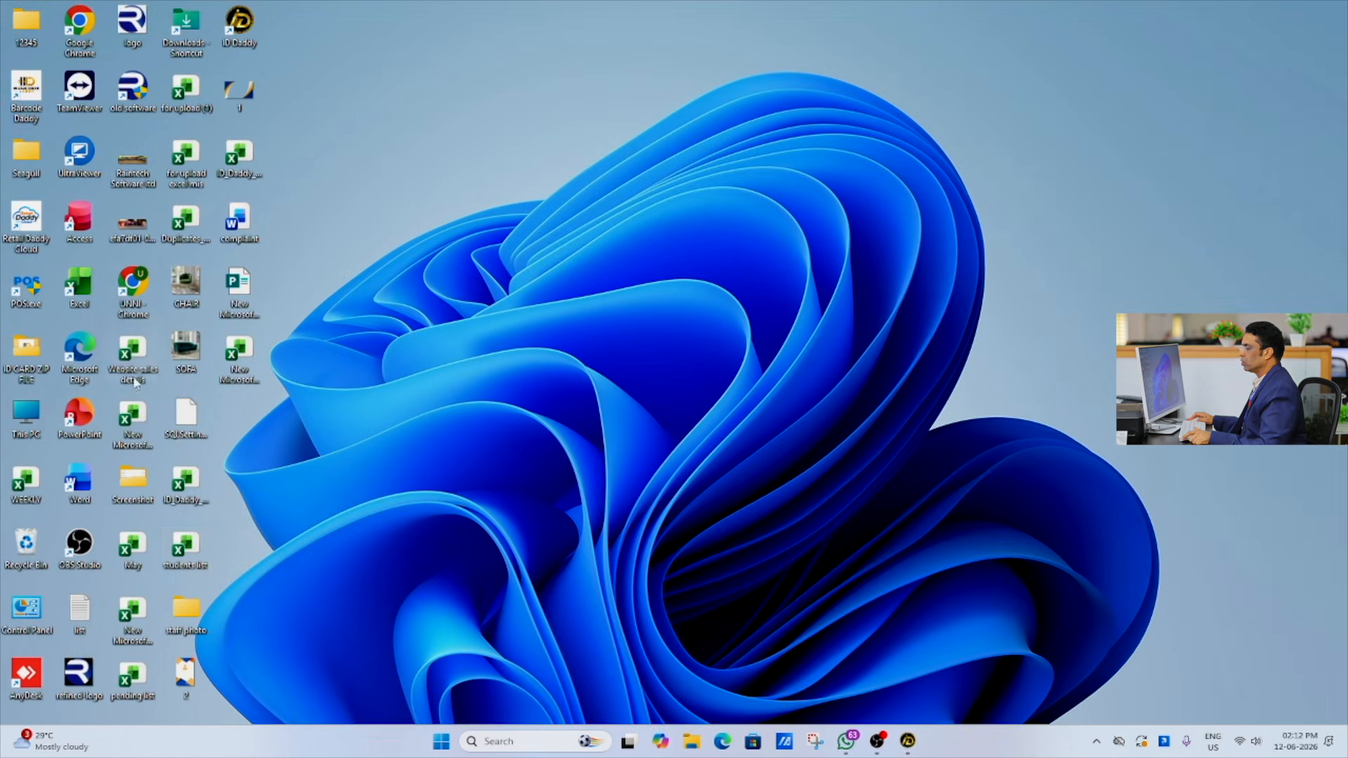
pyautogui.doubleClick(185, 544)
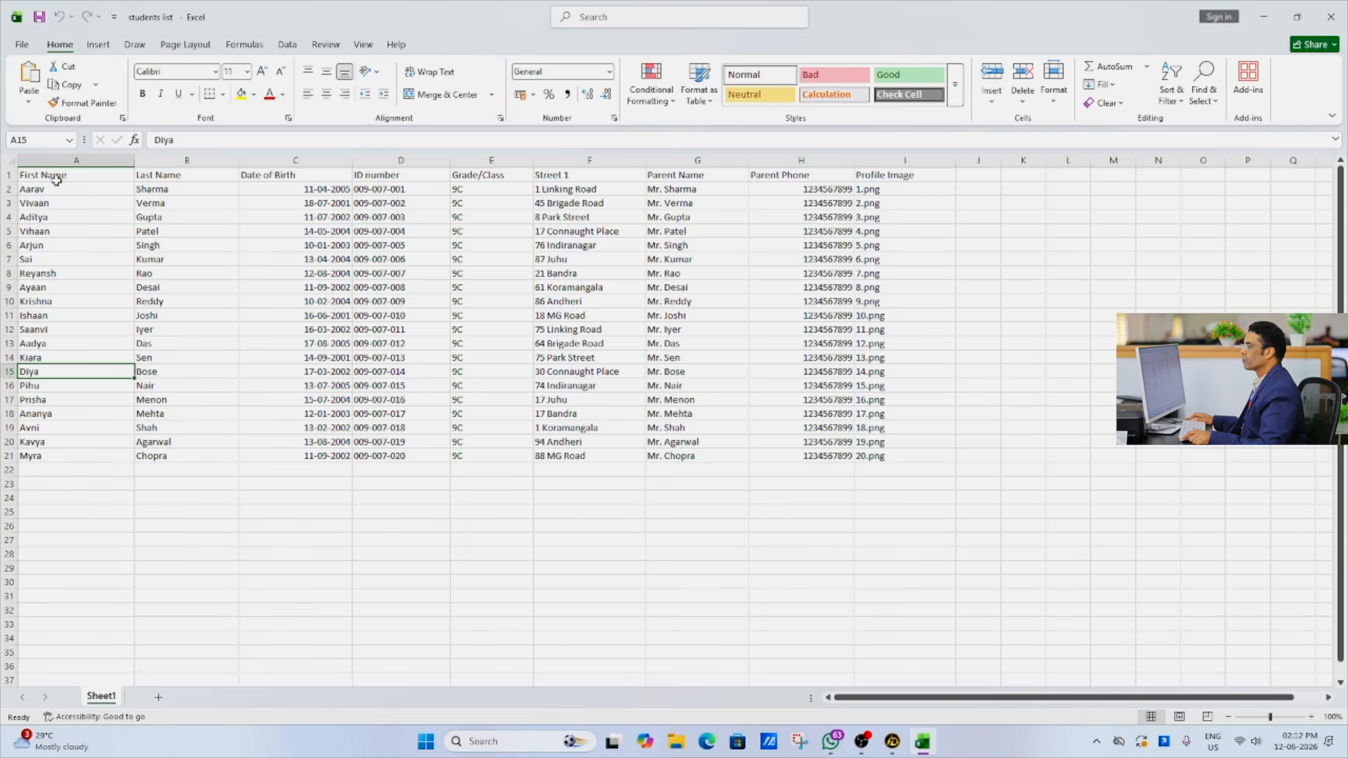
pyautogui.moveTo(56, 179); pyautogui.dragTo(421, 457)
pyautogui.moveTo(393, 199); pyautogui.dragTo(846, 499)
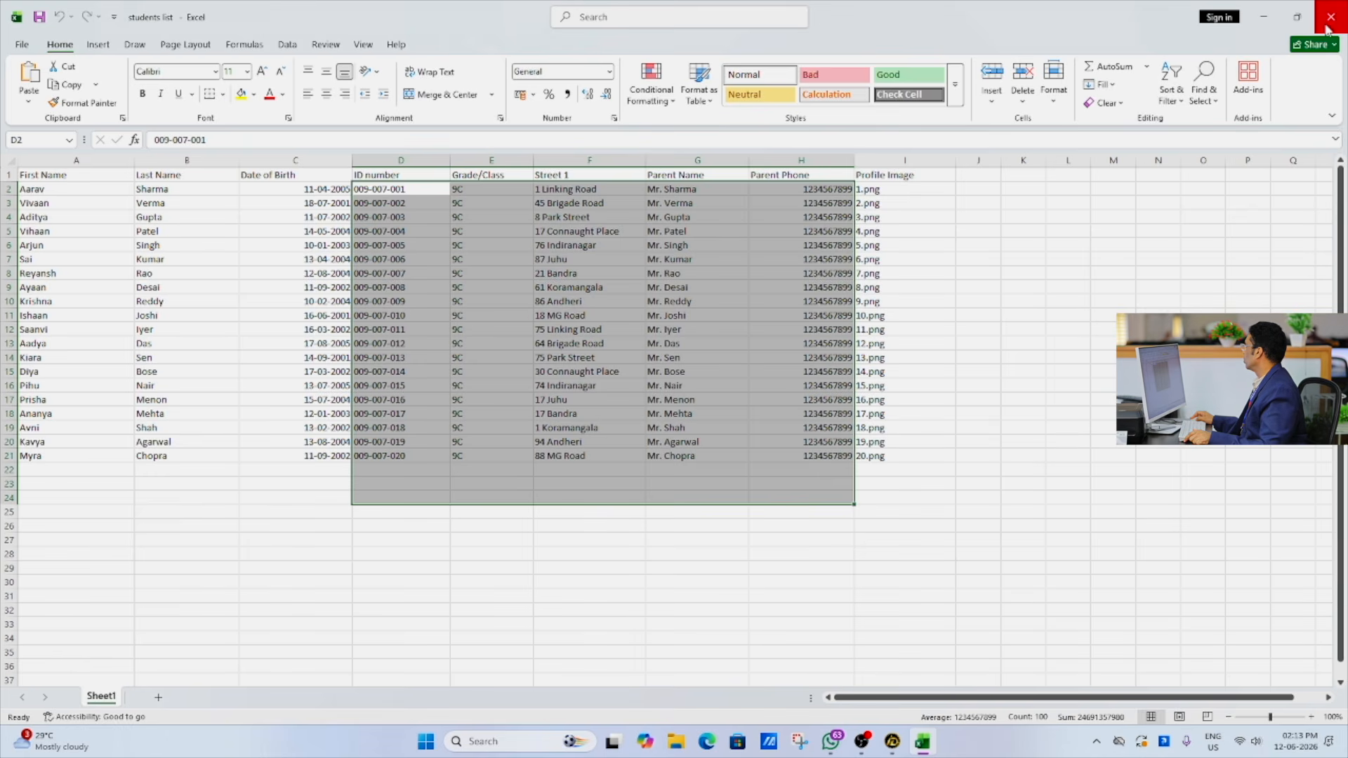
pyautogui.click(1327, 28)
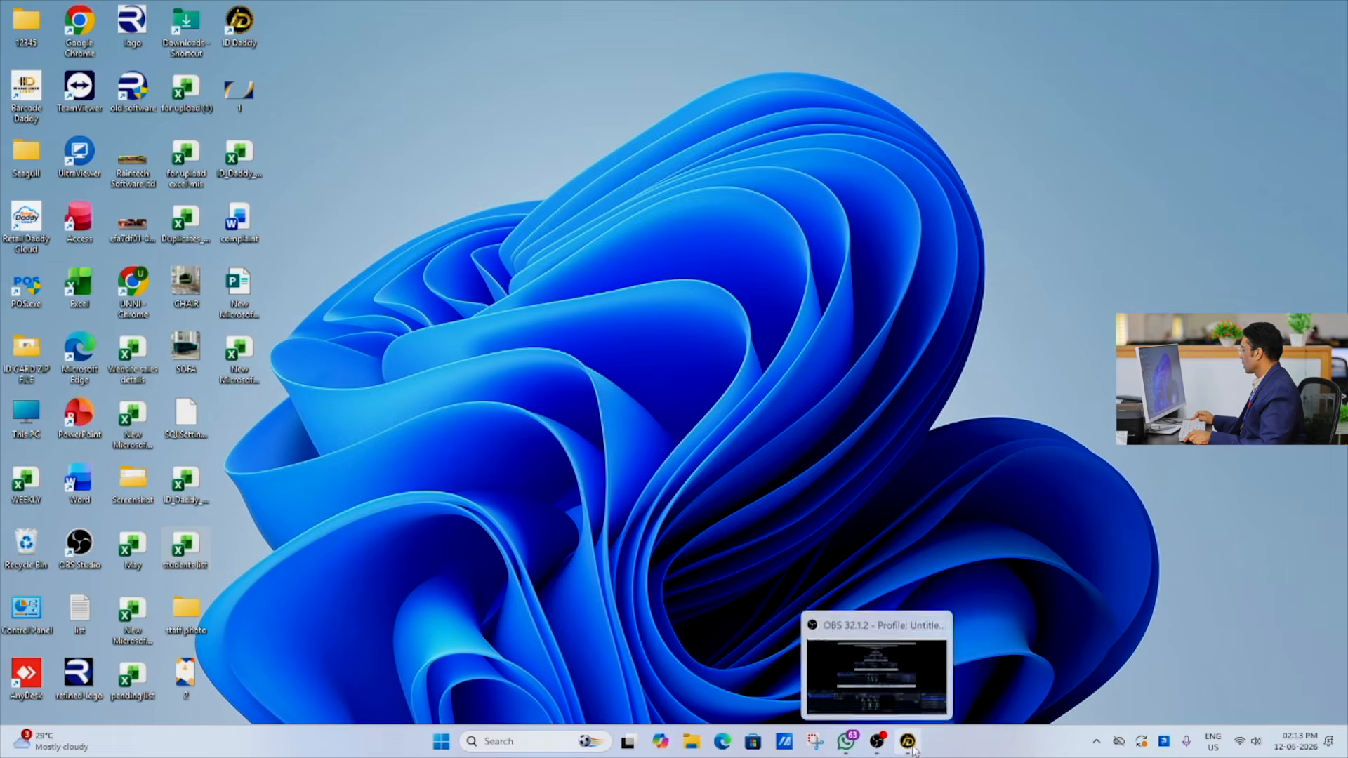
# Switch to ID Daddy, enable Parent Phone, Hire Date, Room No and Department in St George school's variable checklist, and save the settings.
pyautogui.click(910, 748)
pyautogui.click(316, 103)
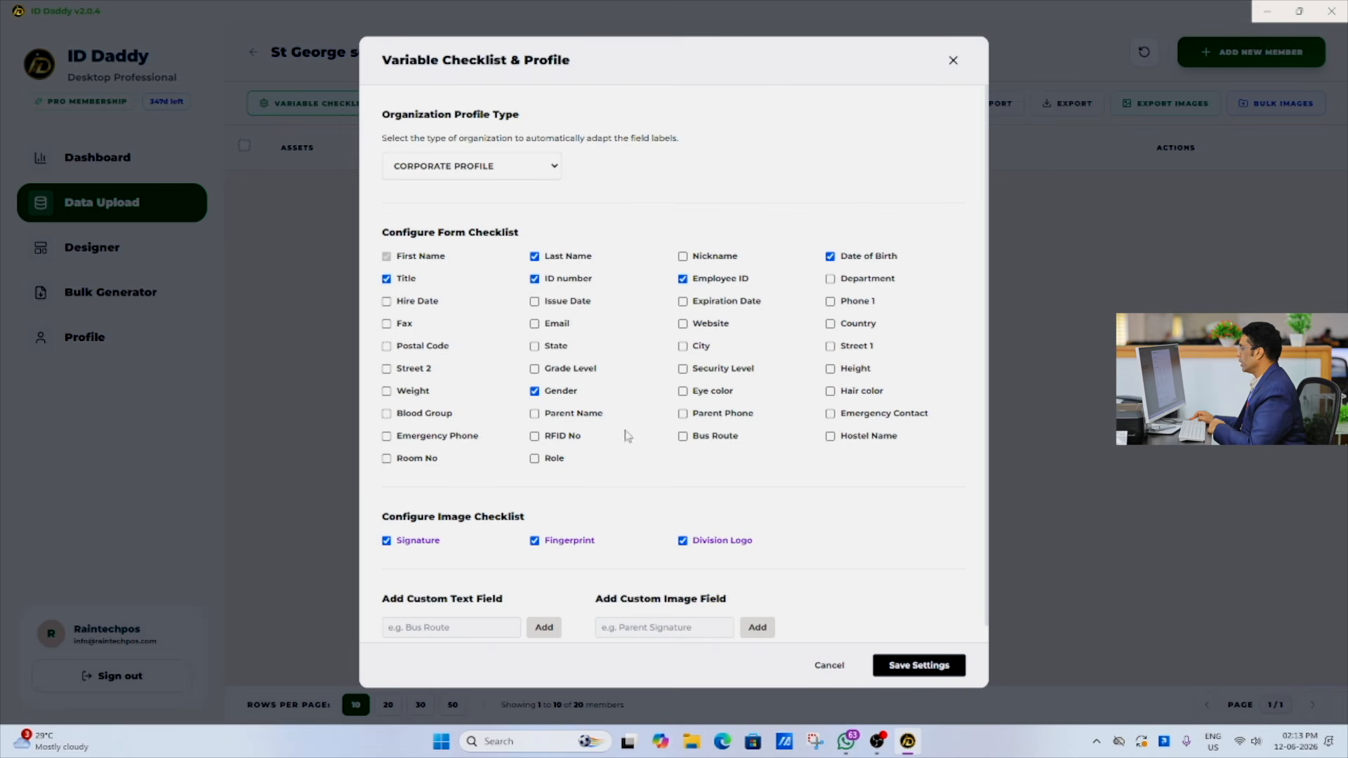
pyautogui.click(705, 412)
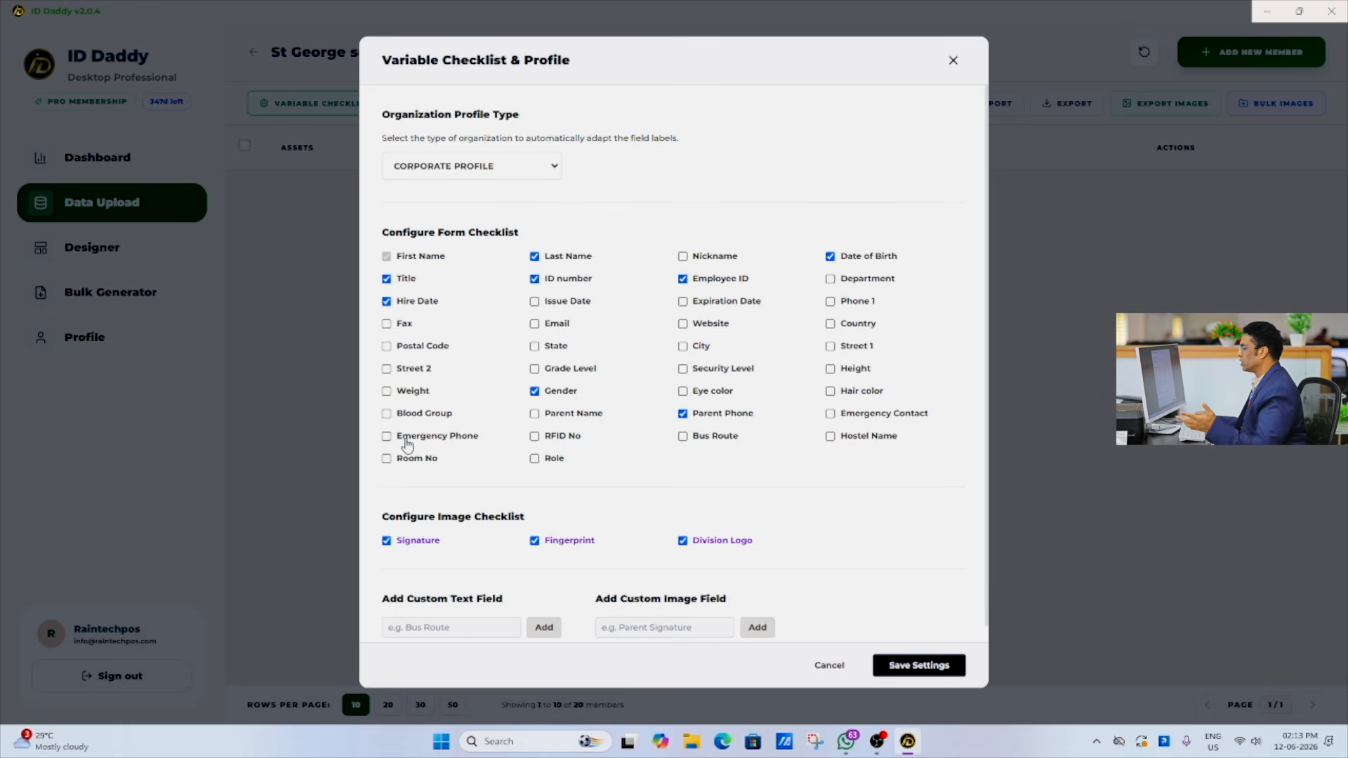
pyautogui.click(397, 467)
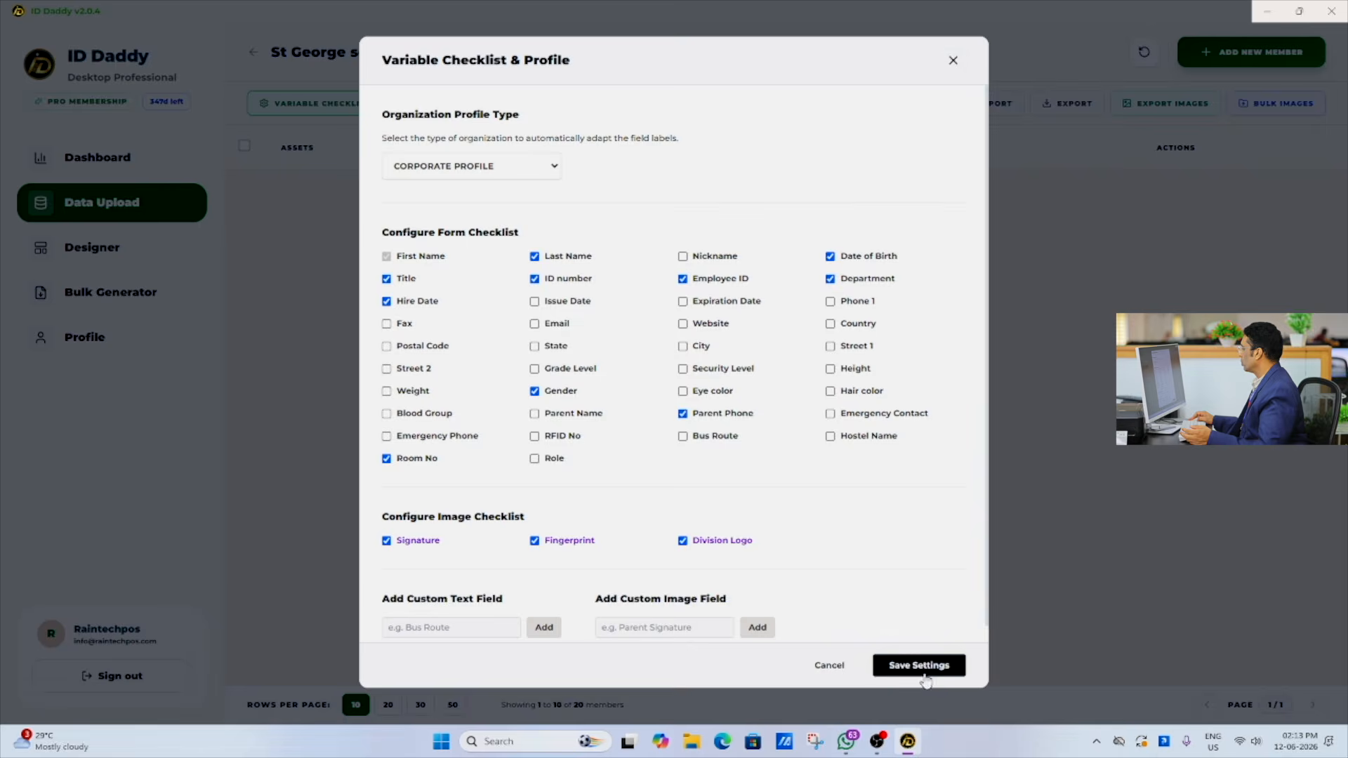
pyautogui.click(924, 675)
pyautogui.click(719, 431)
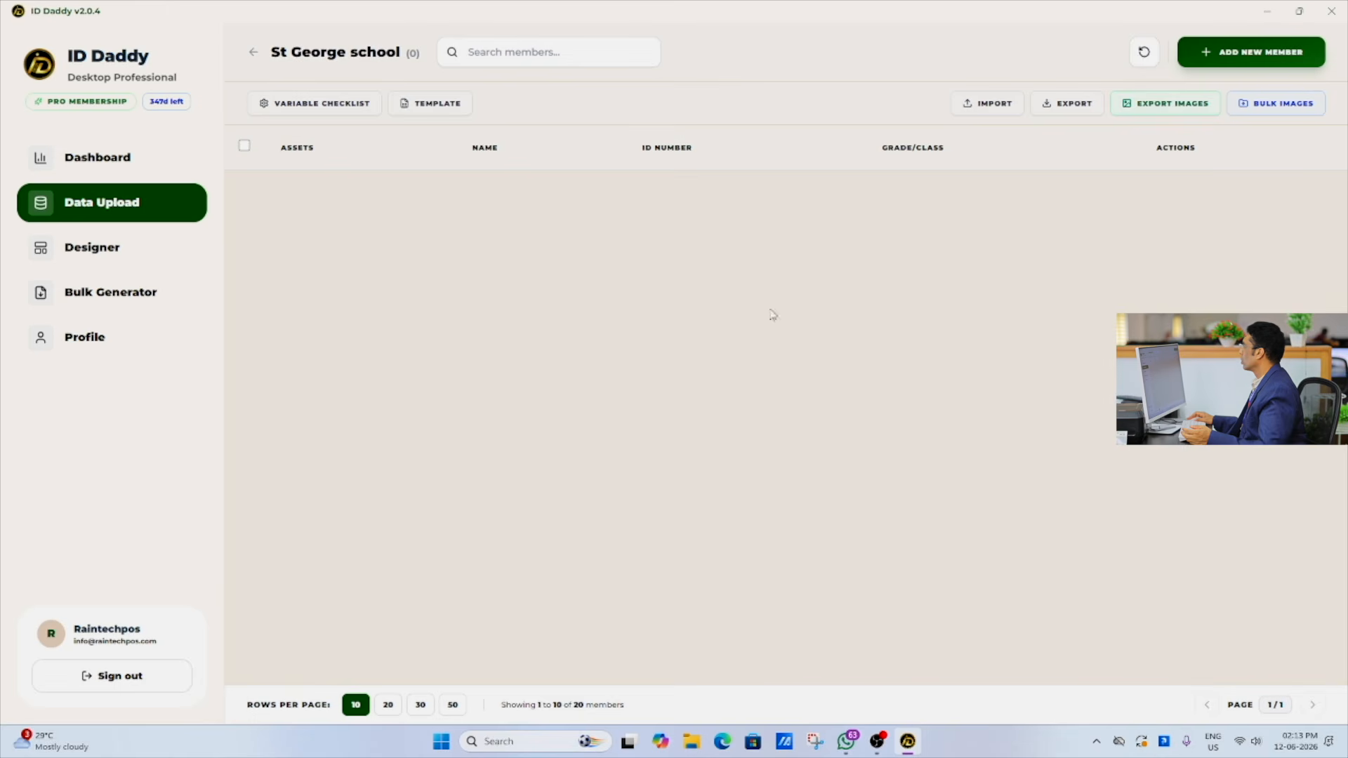
# Import the members again from the "students list" Excel file on the Desktop into St George school.
pyautogui.click(991, 111)
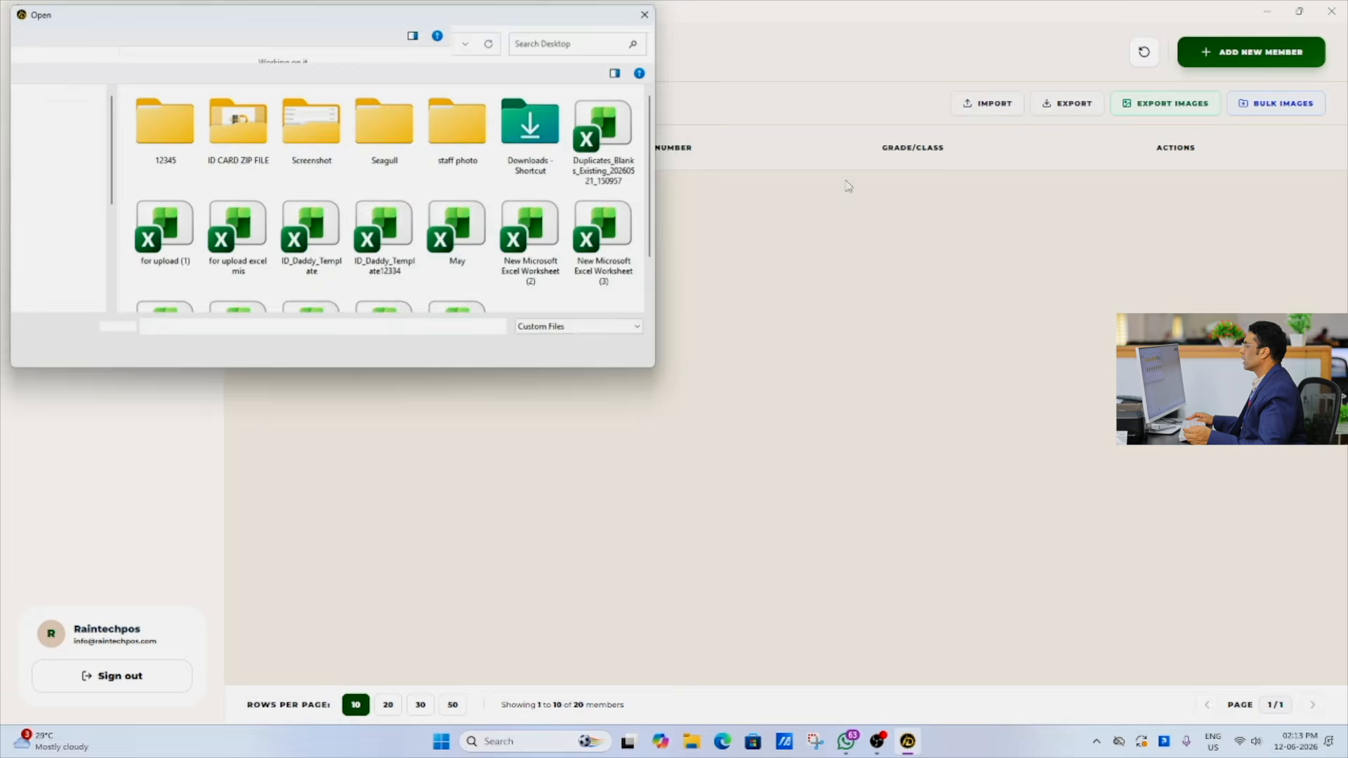
pyautogui.scroll(-1, 309, 242)
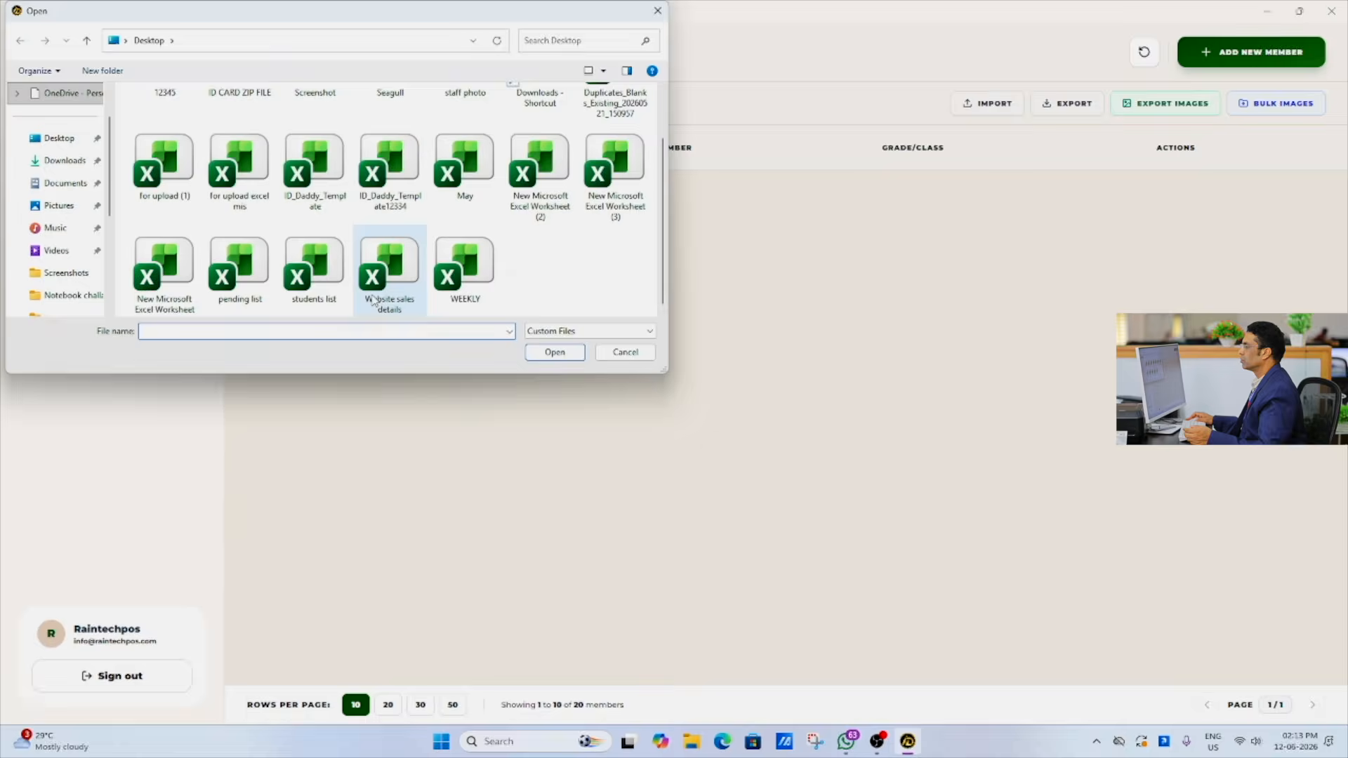
pyautogui.doubleClick(314, 280)
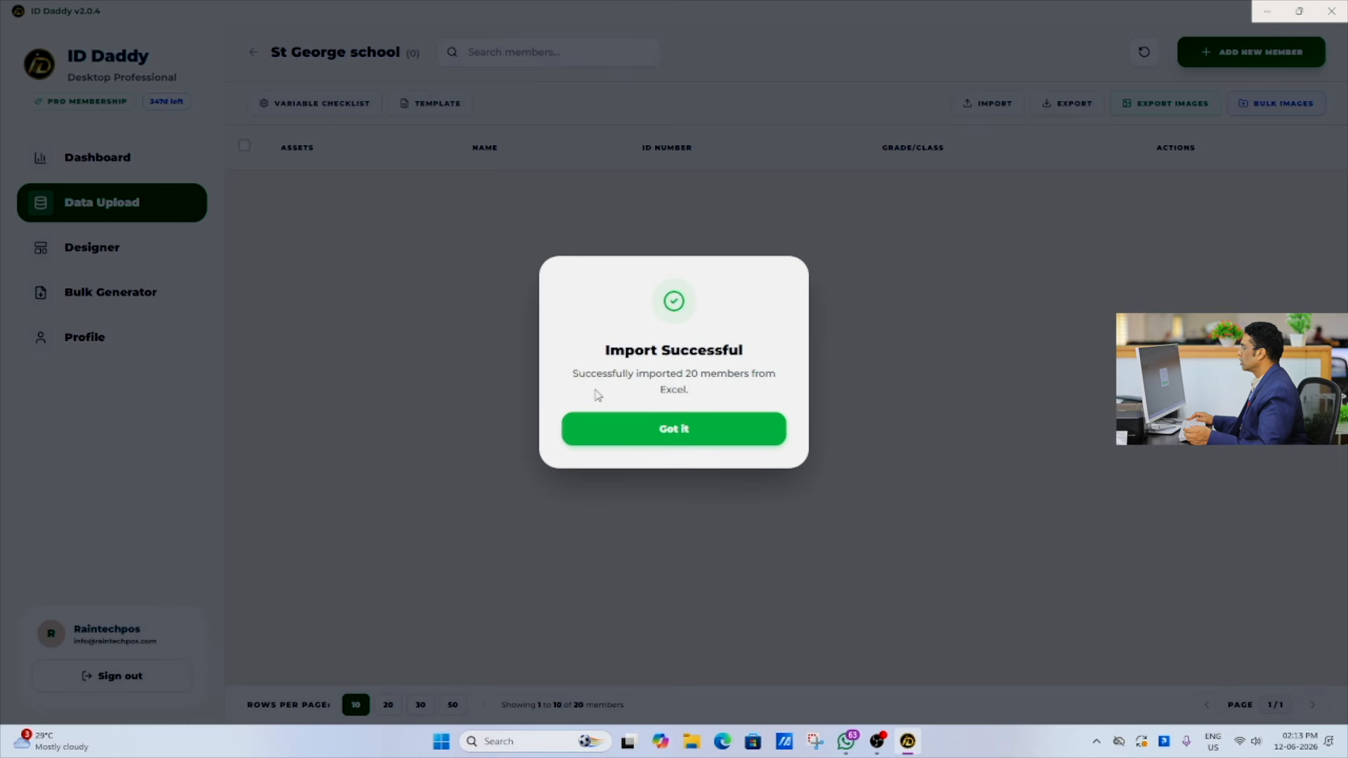
pyautogui.click(674, 429)
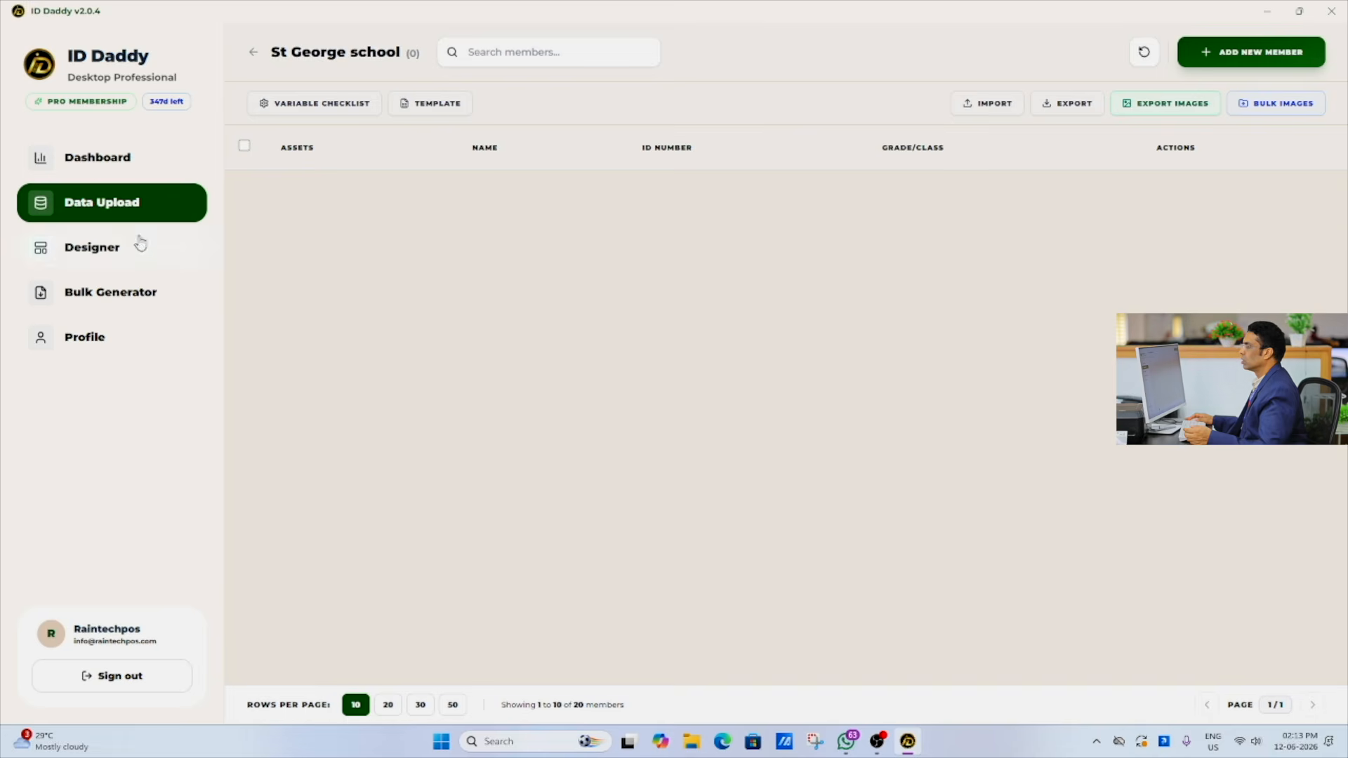
# Import the student list into the St George School folder, and view the folders its first member can be moved to without moving anyone.
pyautogui.click(98, 177)
pyautogui.click(94, 204)
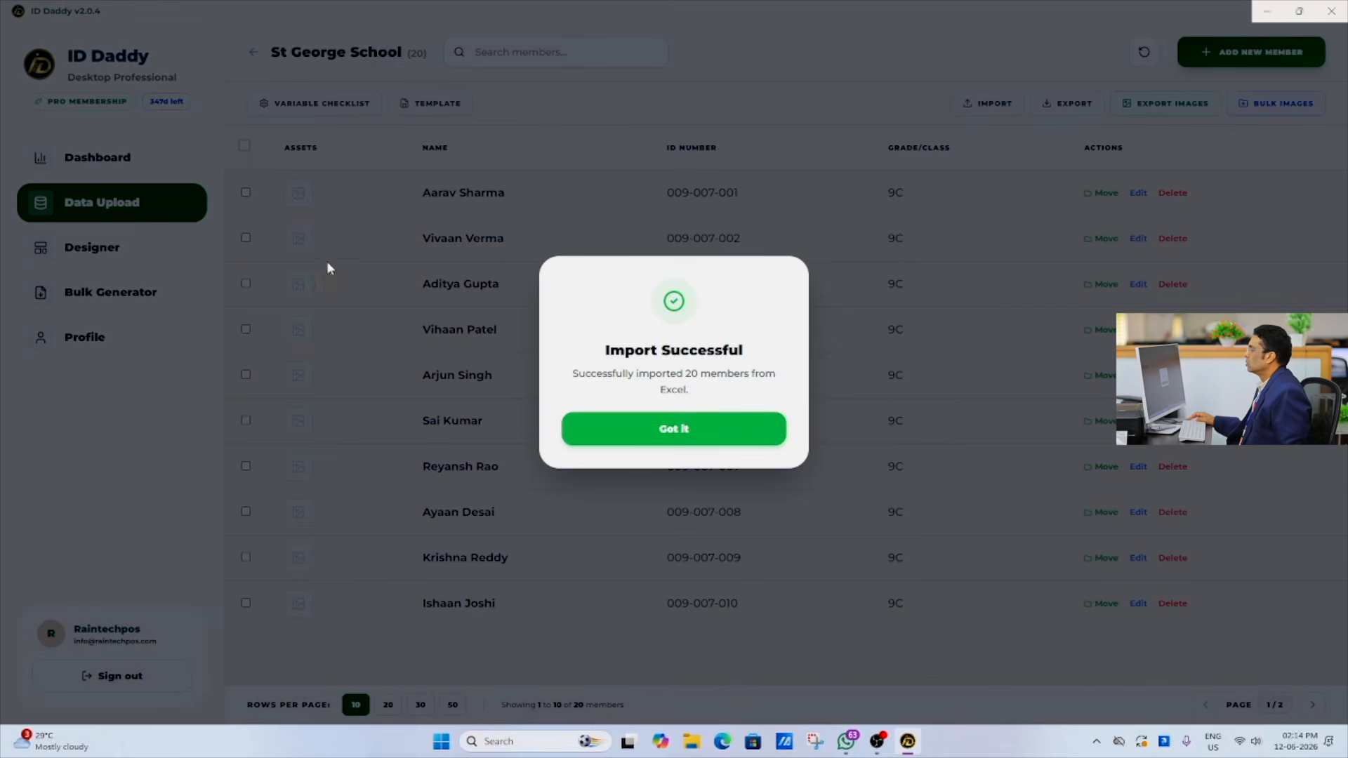
pyautogui.click(675, 429)
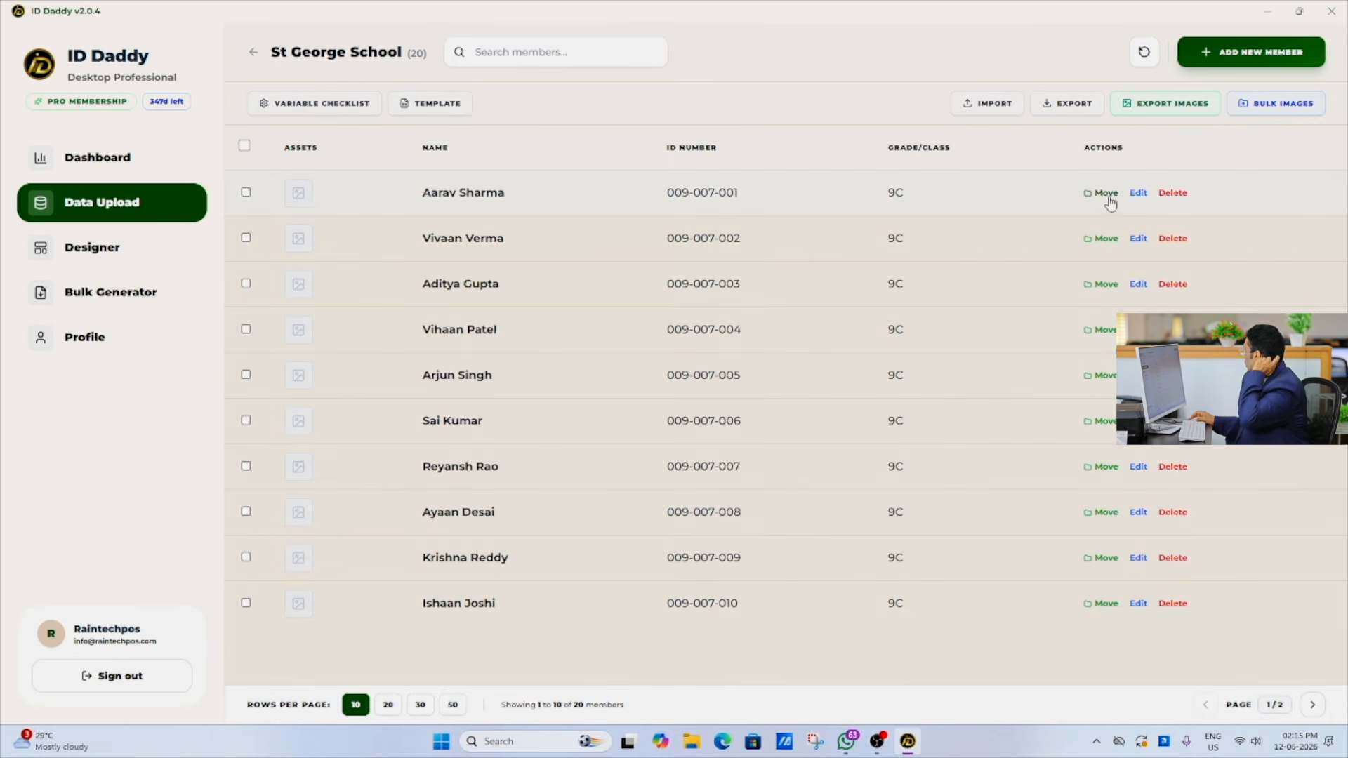
pyautogui.click(1107, 194)
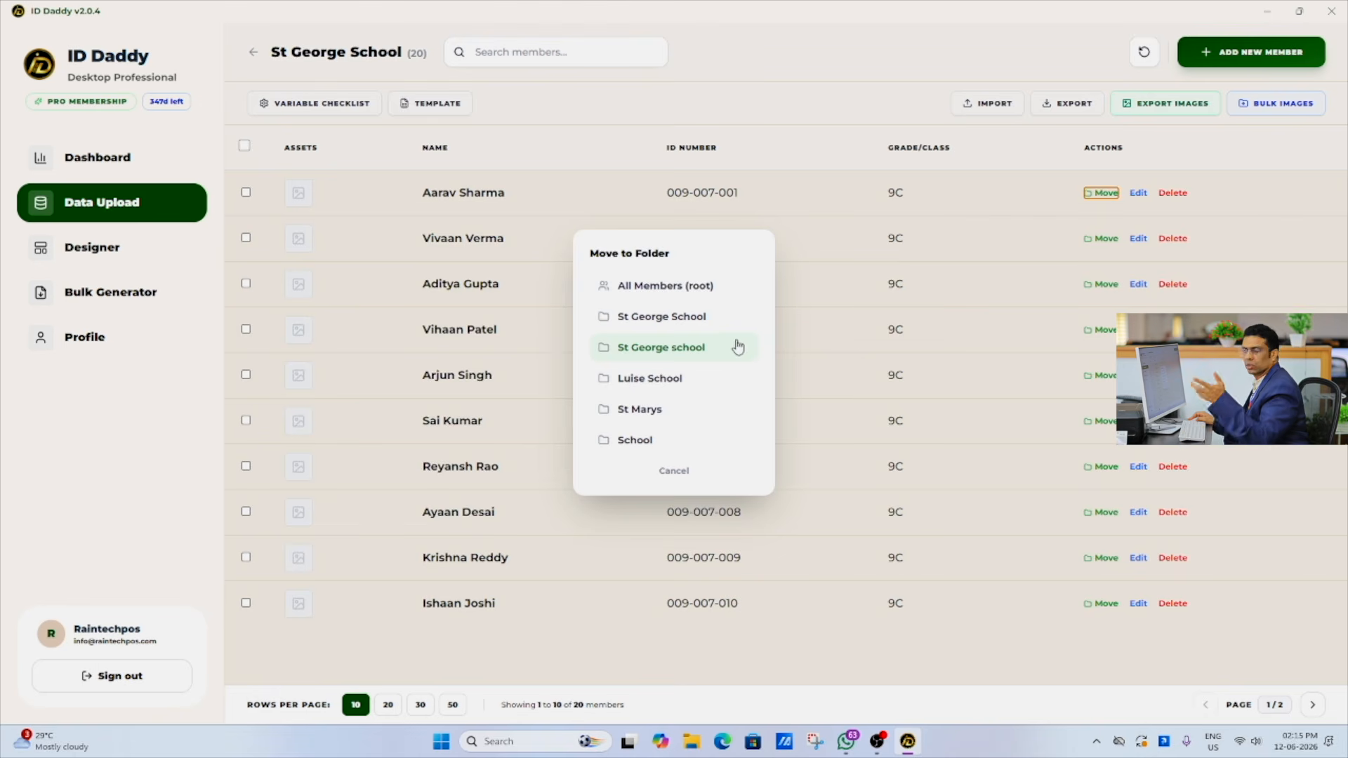
pyautogui.click(791, 150)
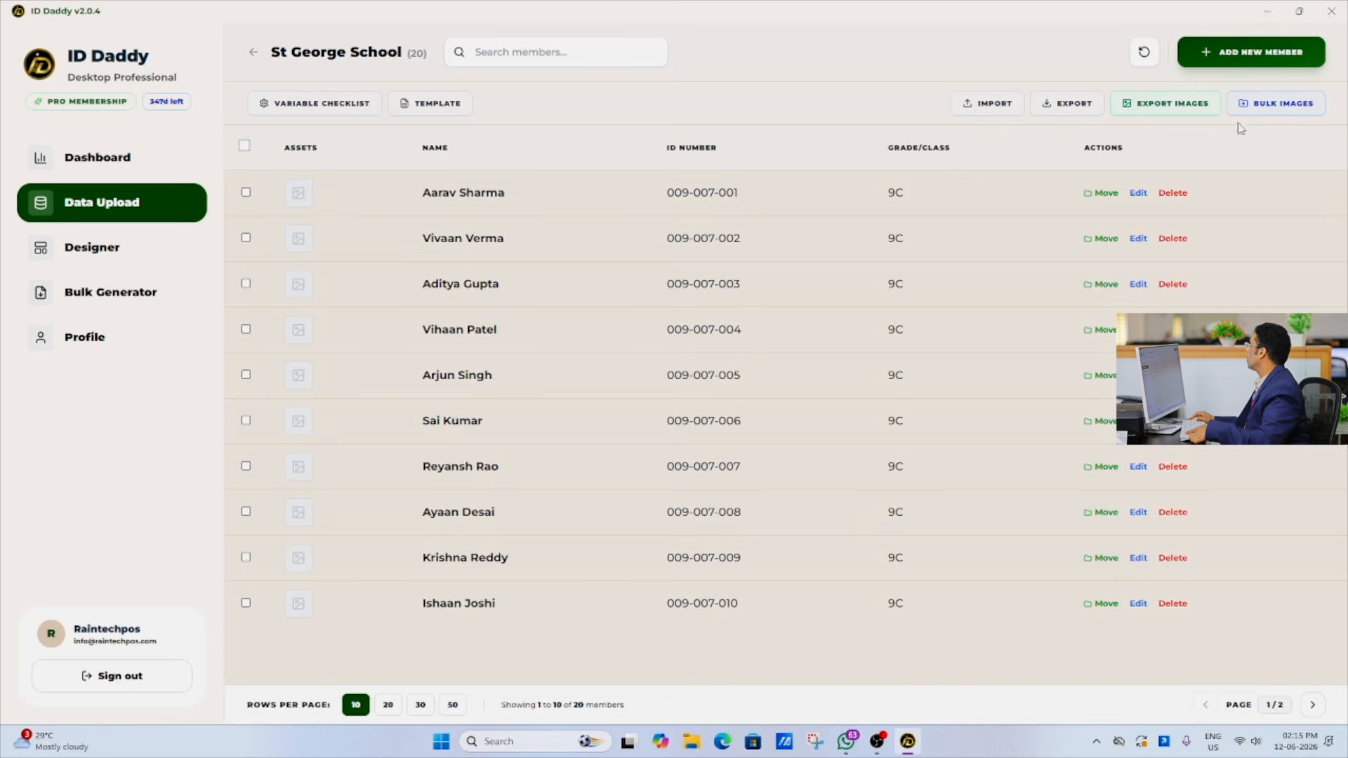
# Bulk upload student photos 1 to 20 from the images subfolder of the Desktop's "staff photo" folder to the St George School members.
pyautogui.click(1274, 113)
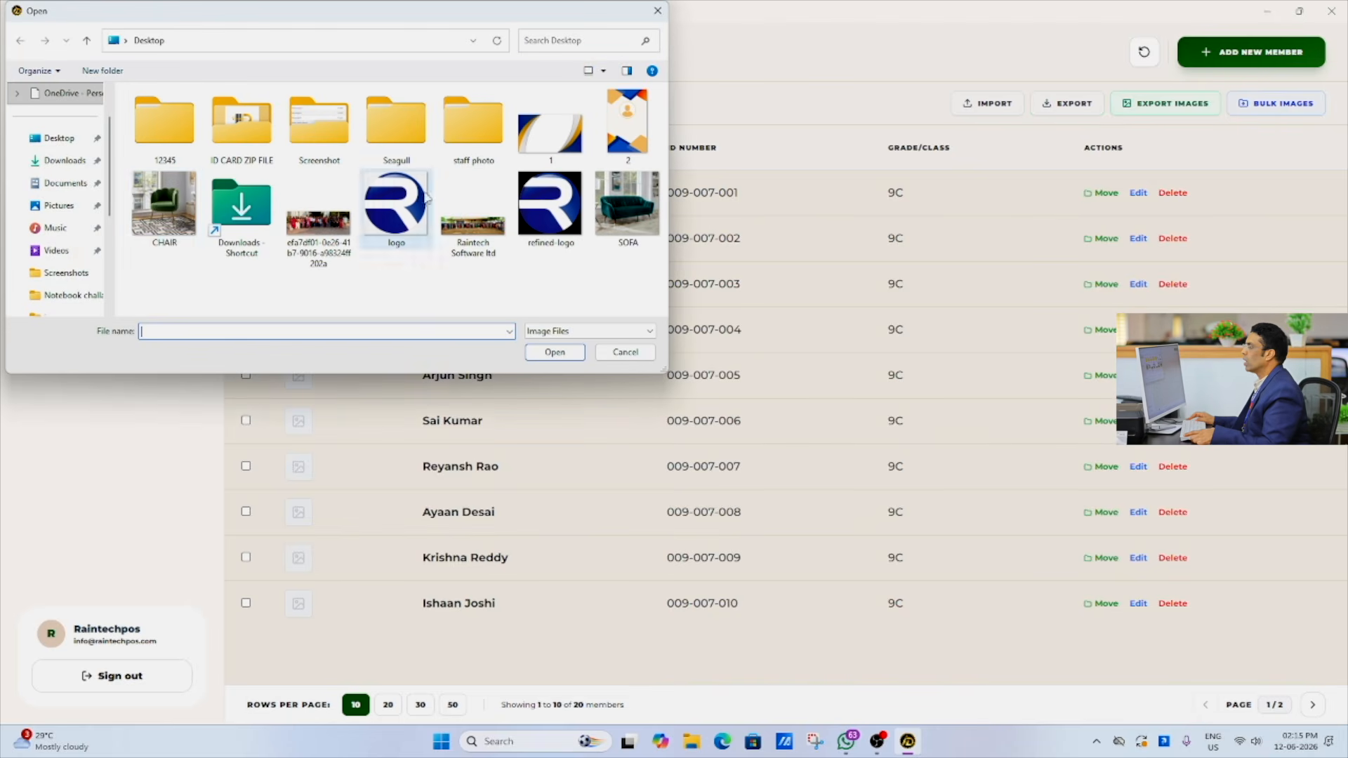
pyautogui.click(59, 138)
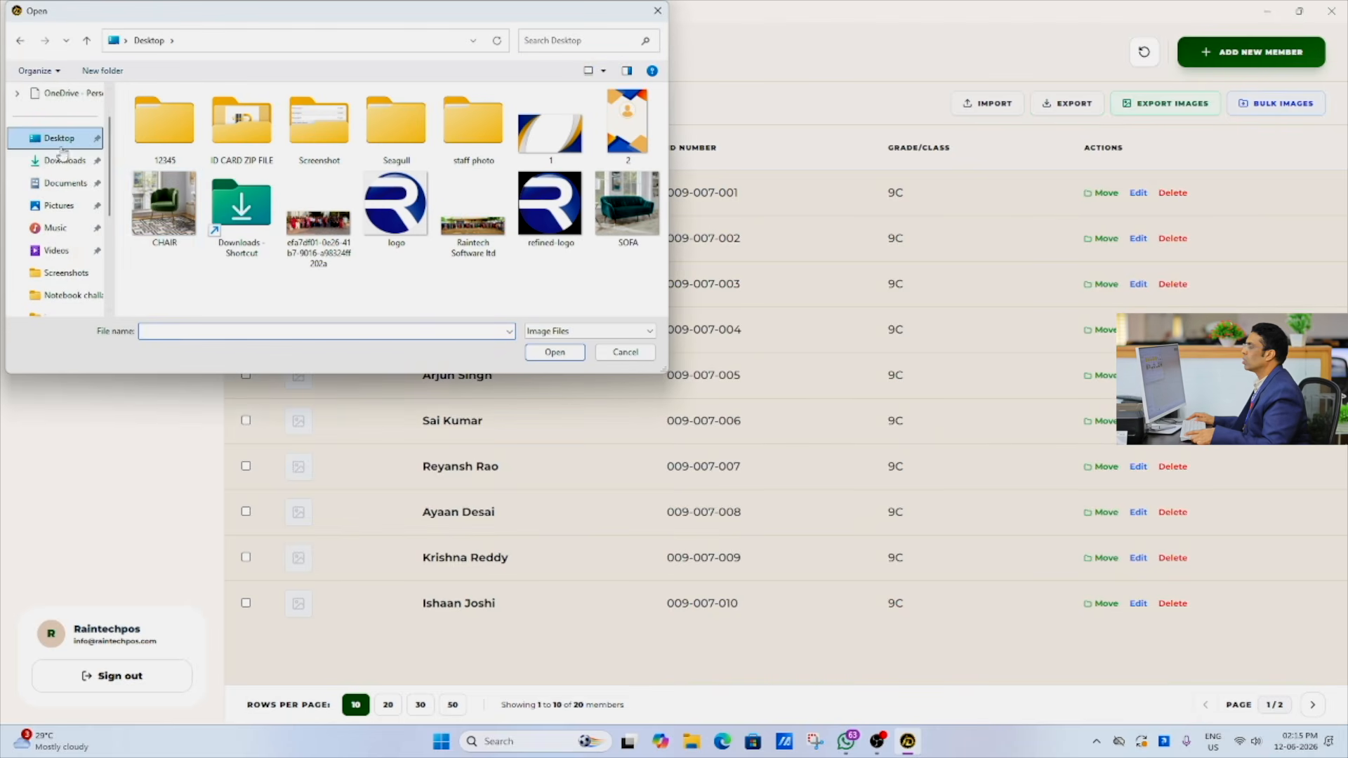
pyautogui.doubleClick(469, 133)
pyautogui.doubleClick(151, 113)
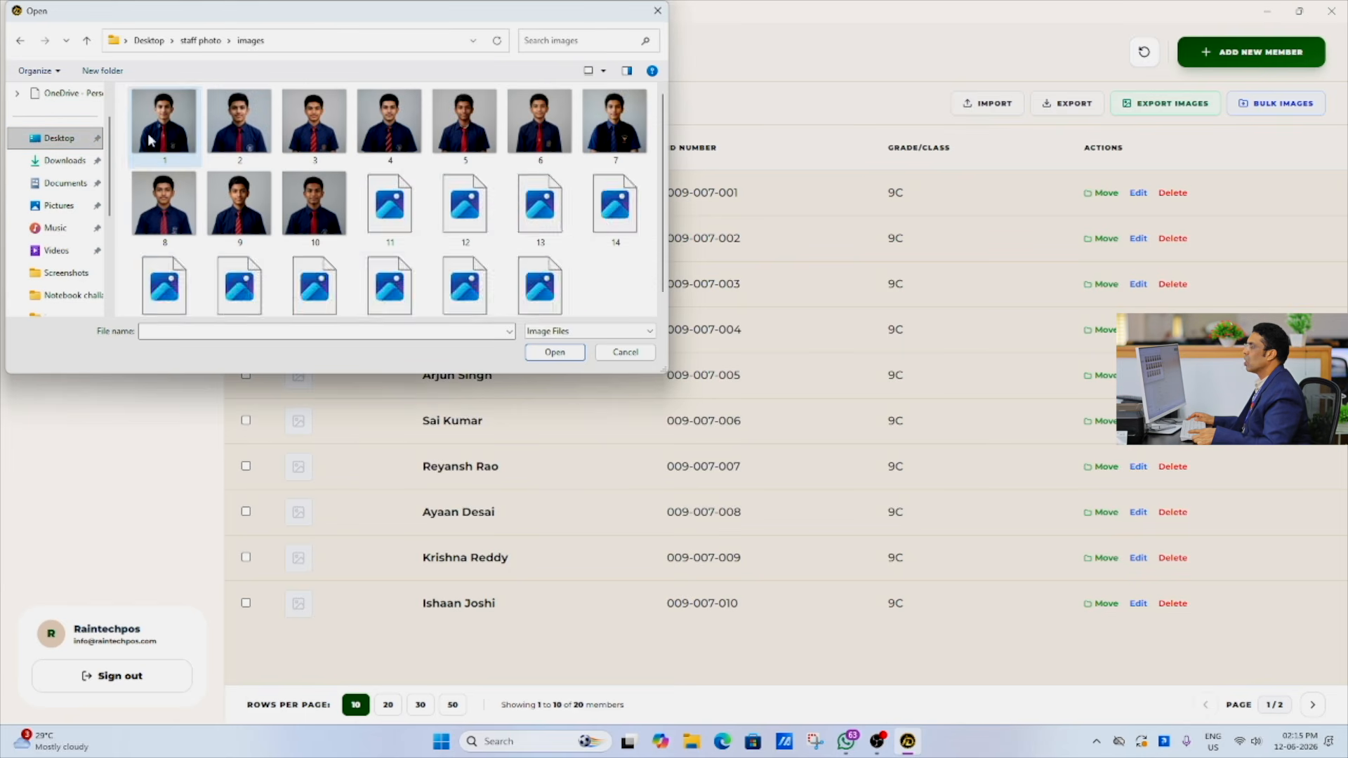
pyautogui.click(153, 145)
pyautogui.hotkey('ctrl', 'a')
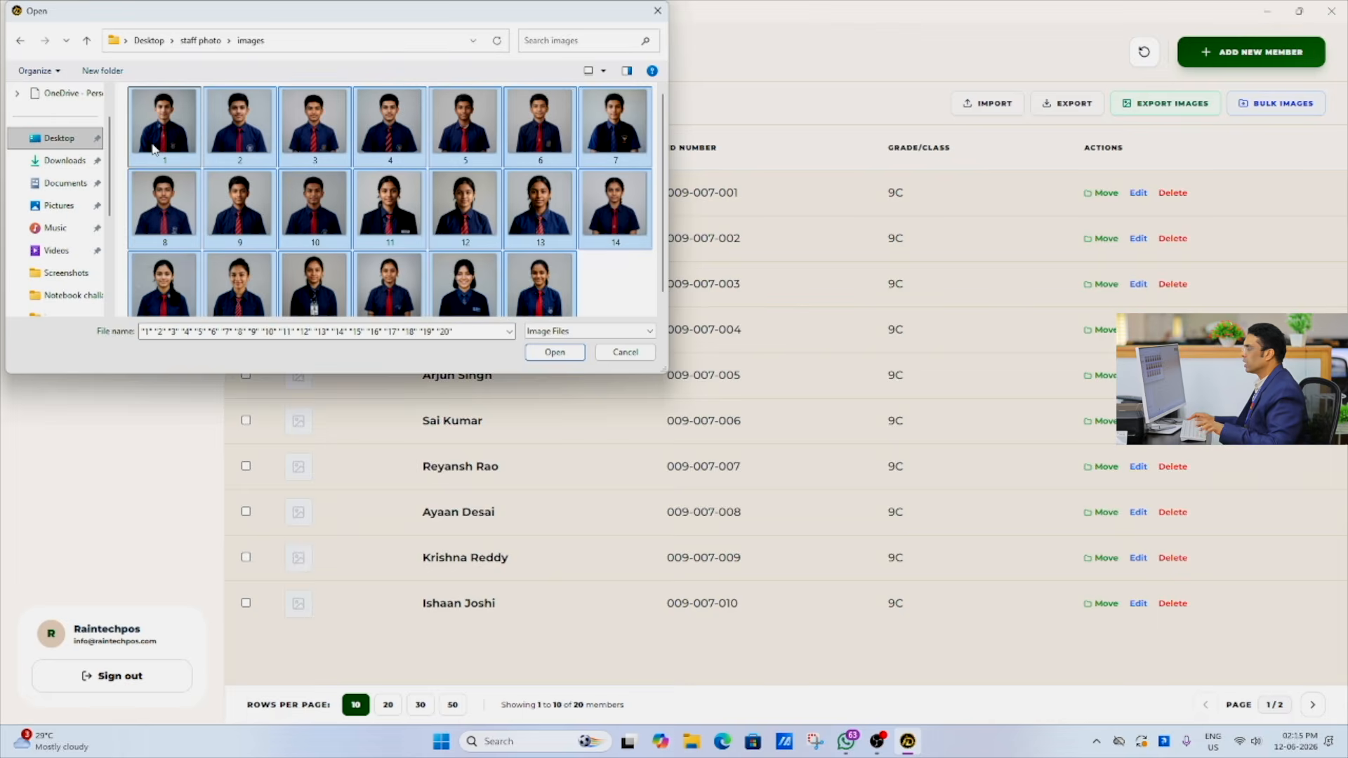
pyautogui.click(546, 354)
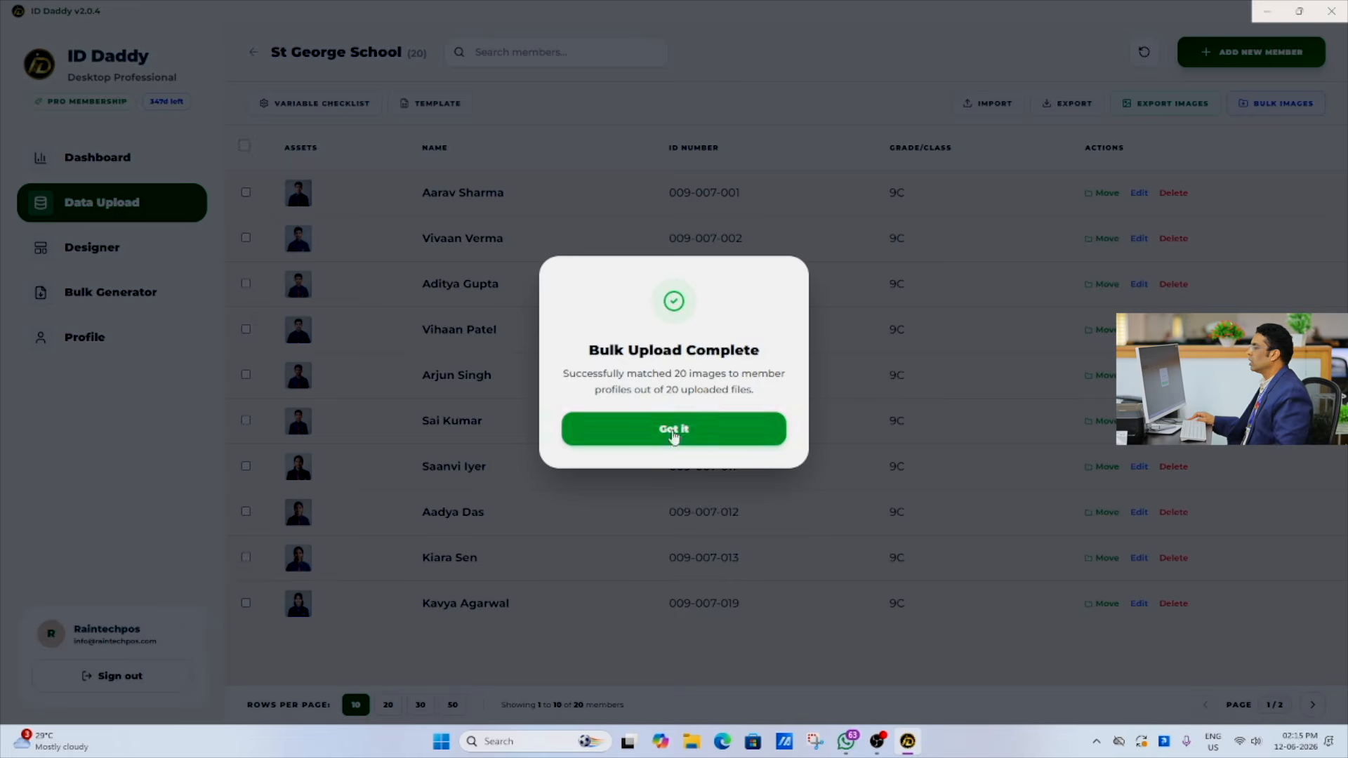
pyautogui.click(673, 431)
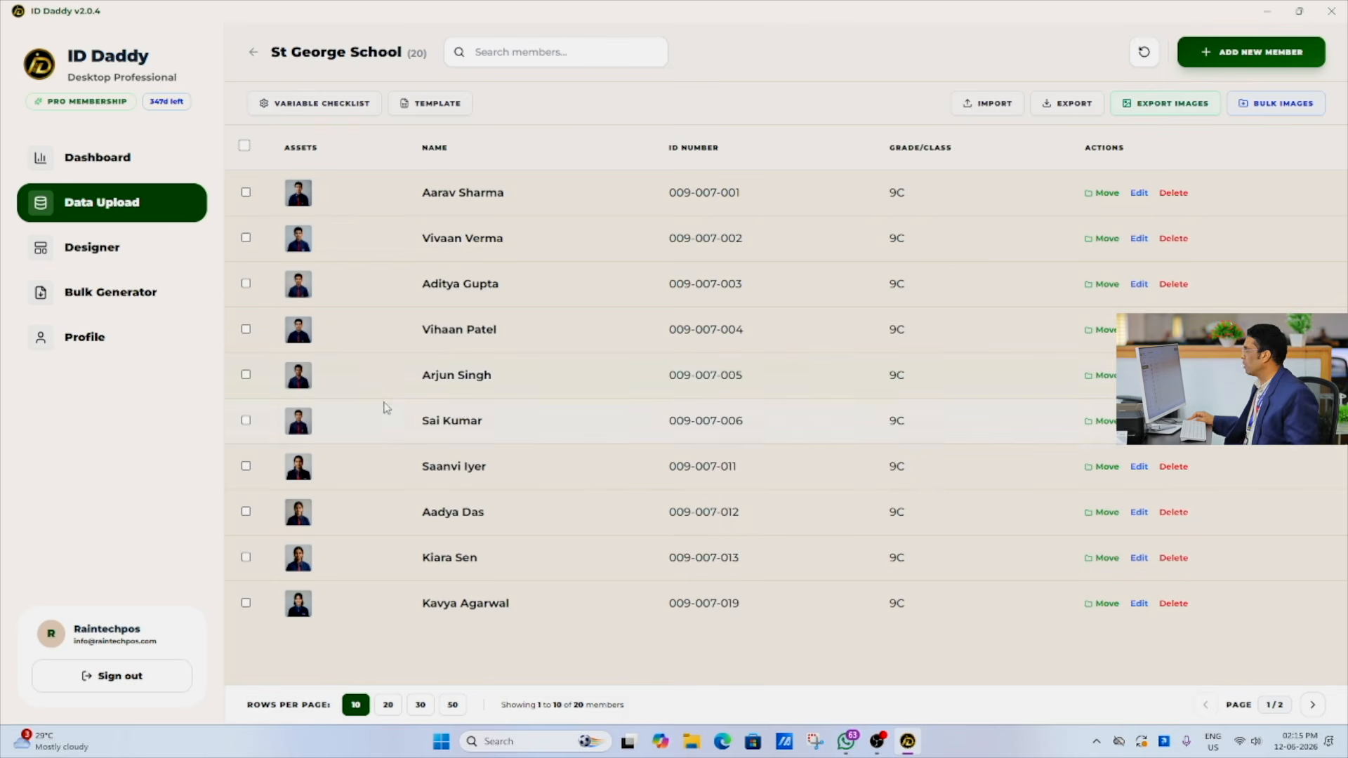
# Open the "students list" workbook from the desktop, check its Profile Image column, close it and return to ID Daddy.
pyautogui.click(1267, 11)
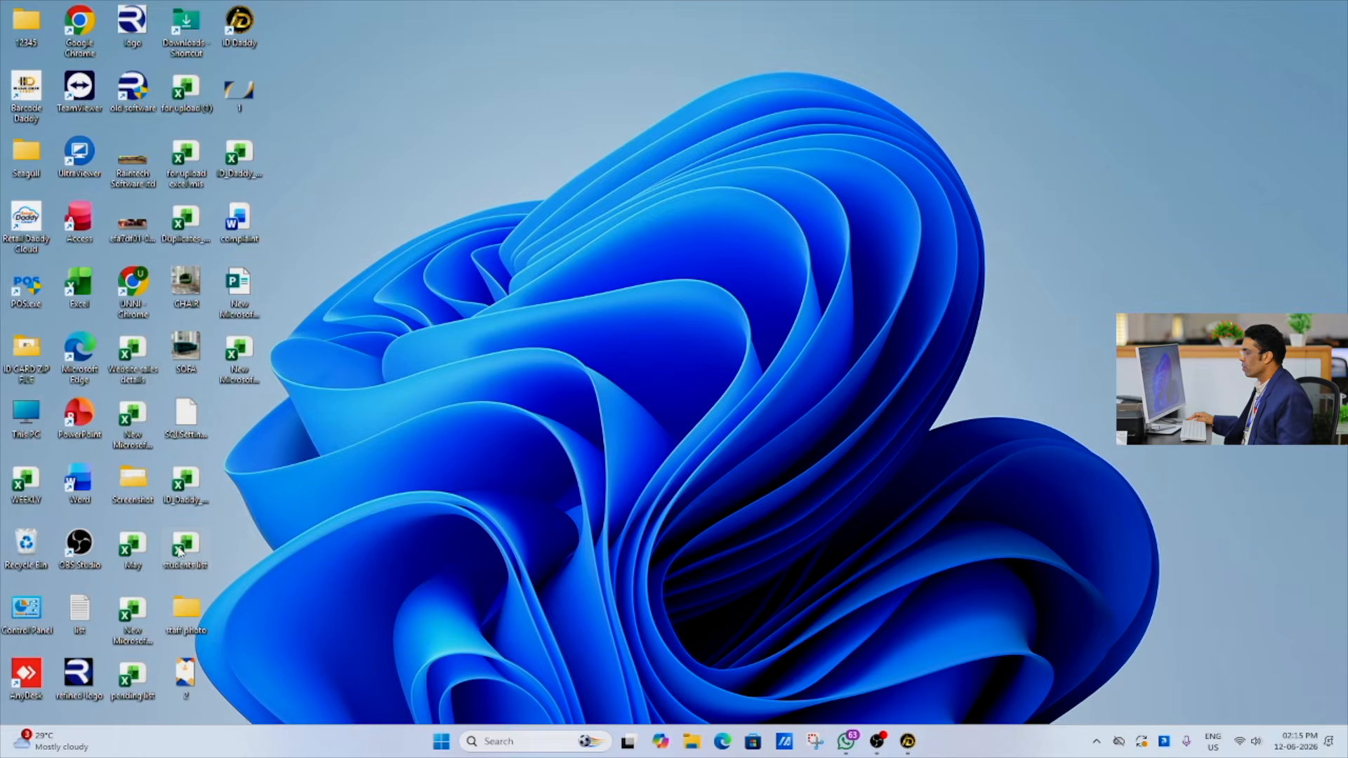
pyautogui.doubleClick(187, 552)
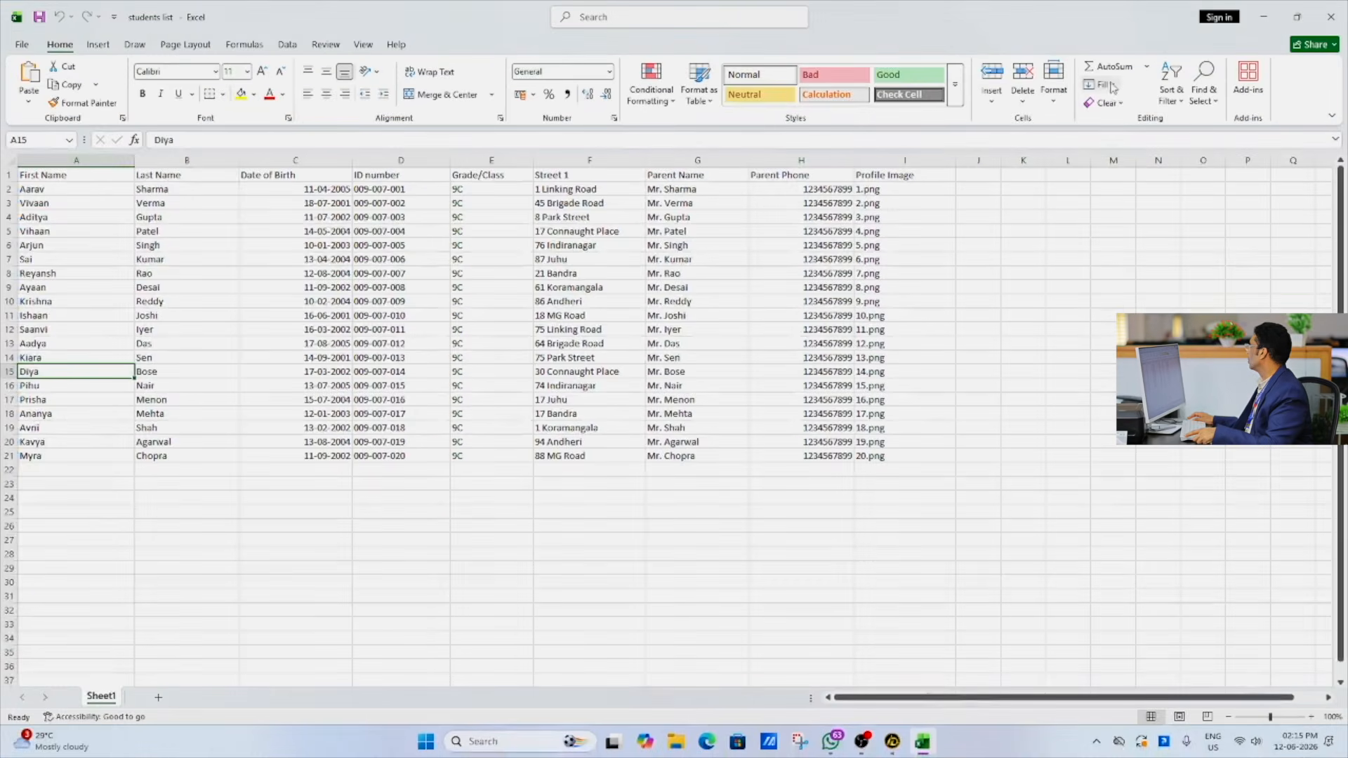
pyautogui.click(1333, 14)
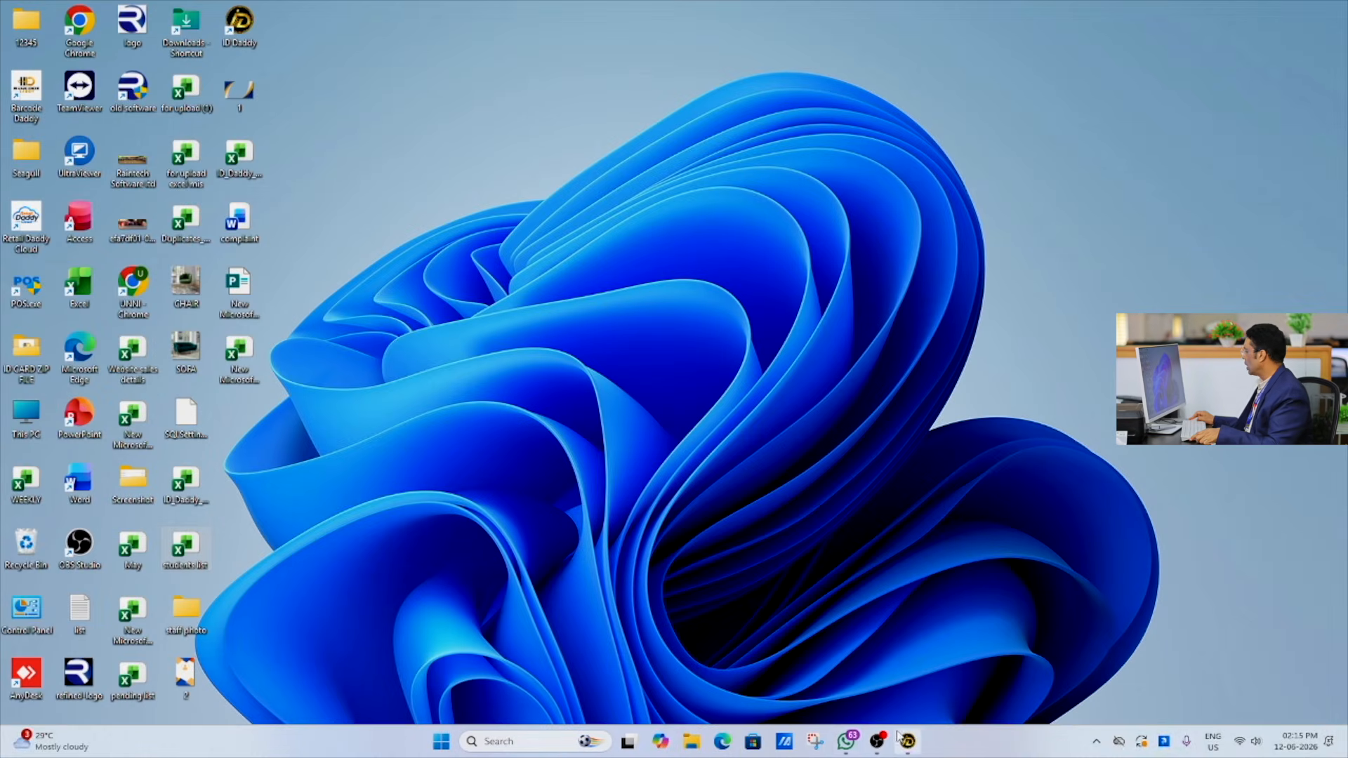
pyautogui.click(906, 741)
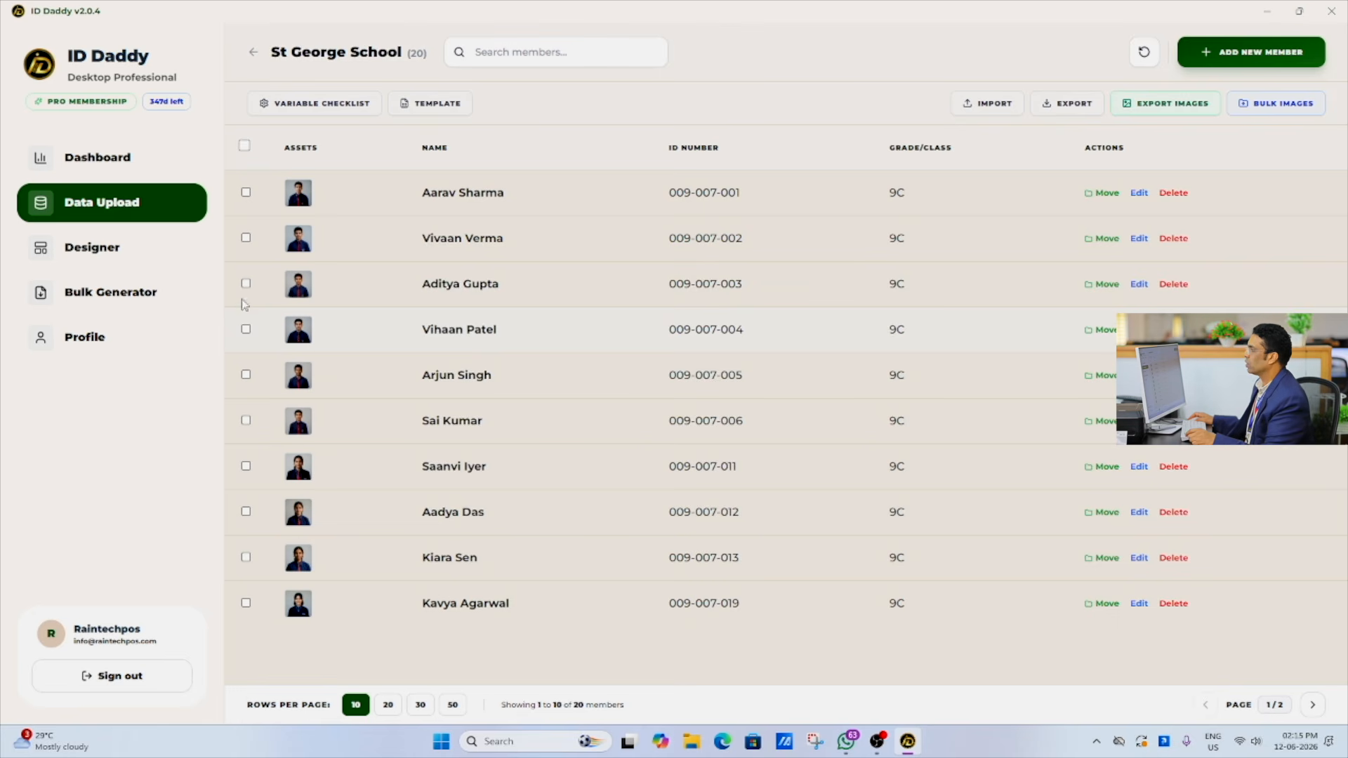
# Browse the ID templates and recent designs in the Designer and open Design 17 for editing.
pyautogui.click(106, 247)
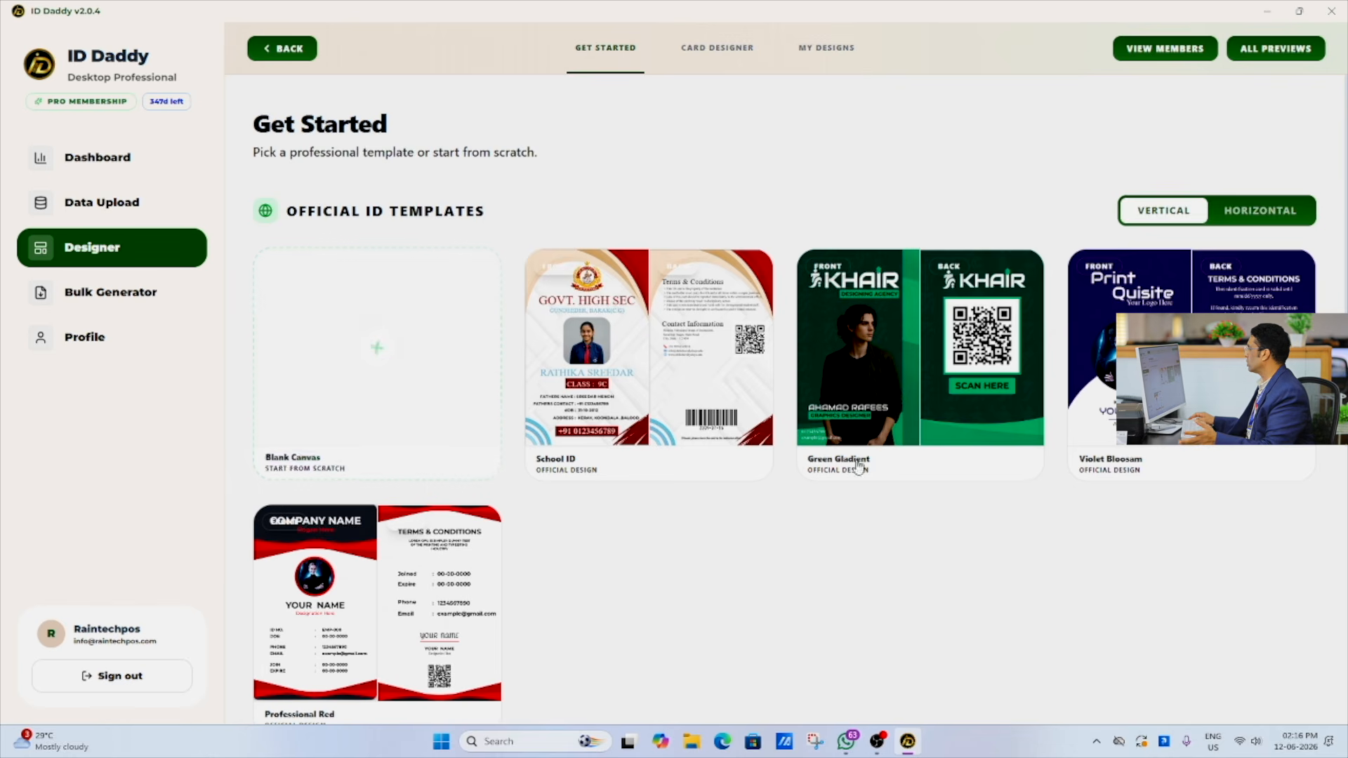
pyautogui.scroll(-1, 736, 443)
pyautogui.scroll(-5, 736, 443)
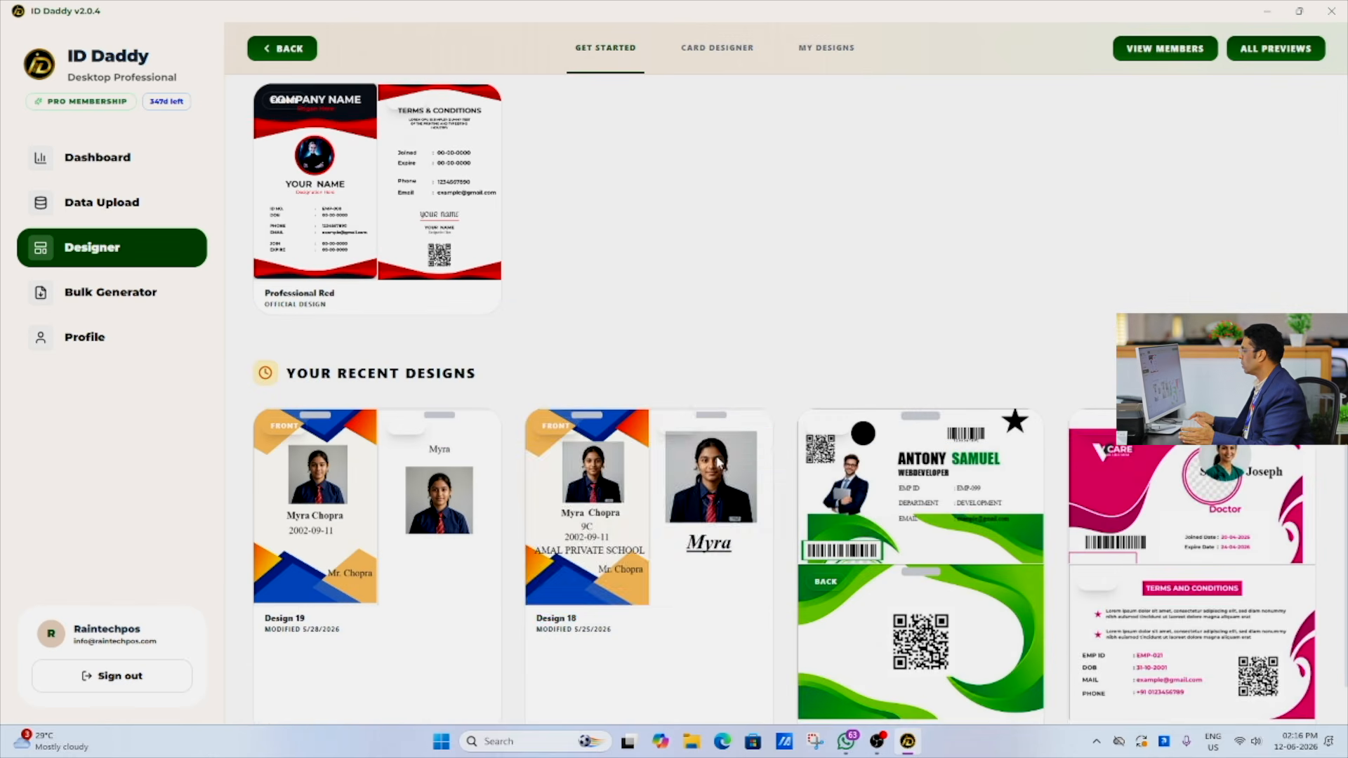
pyautogui.scroll(-1, 713, 477)
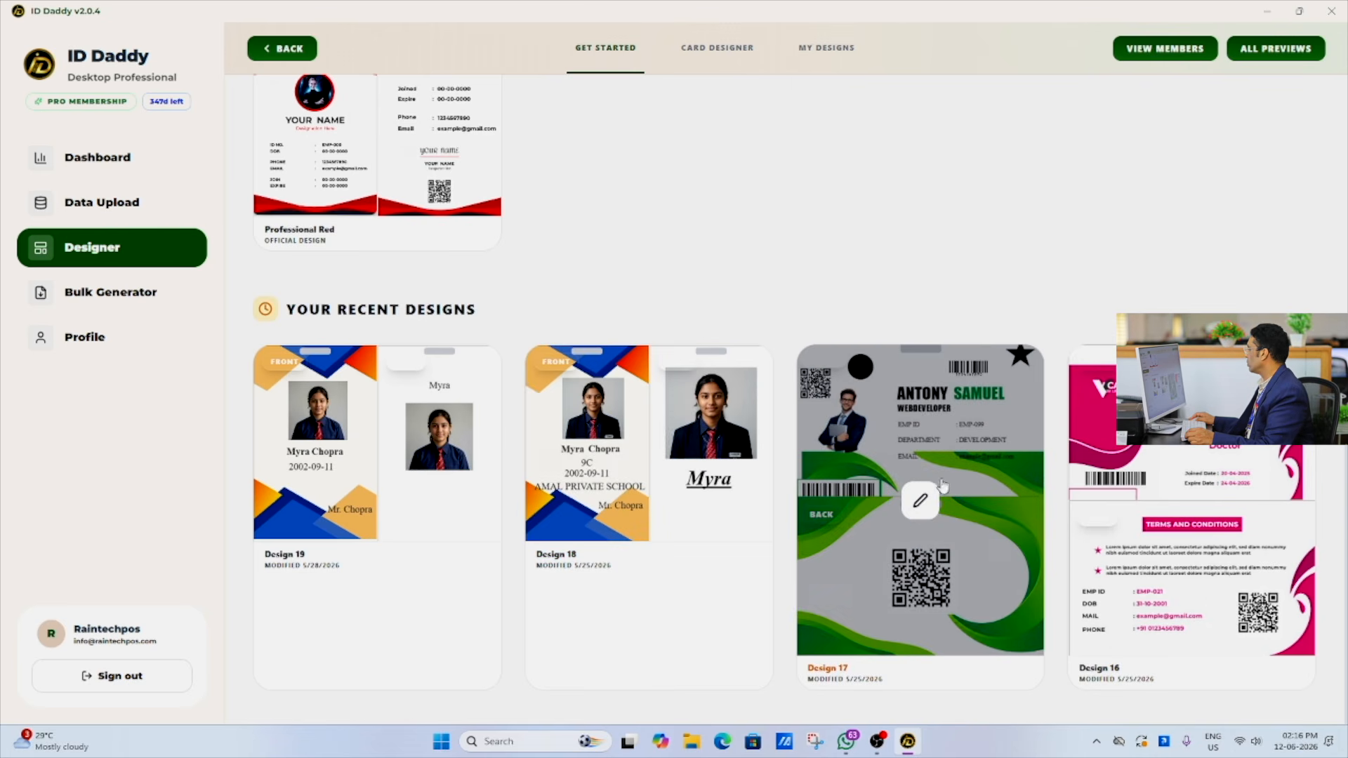
pyautogui.click(932, 506)
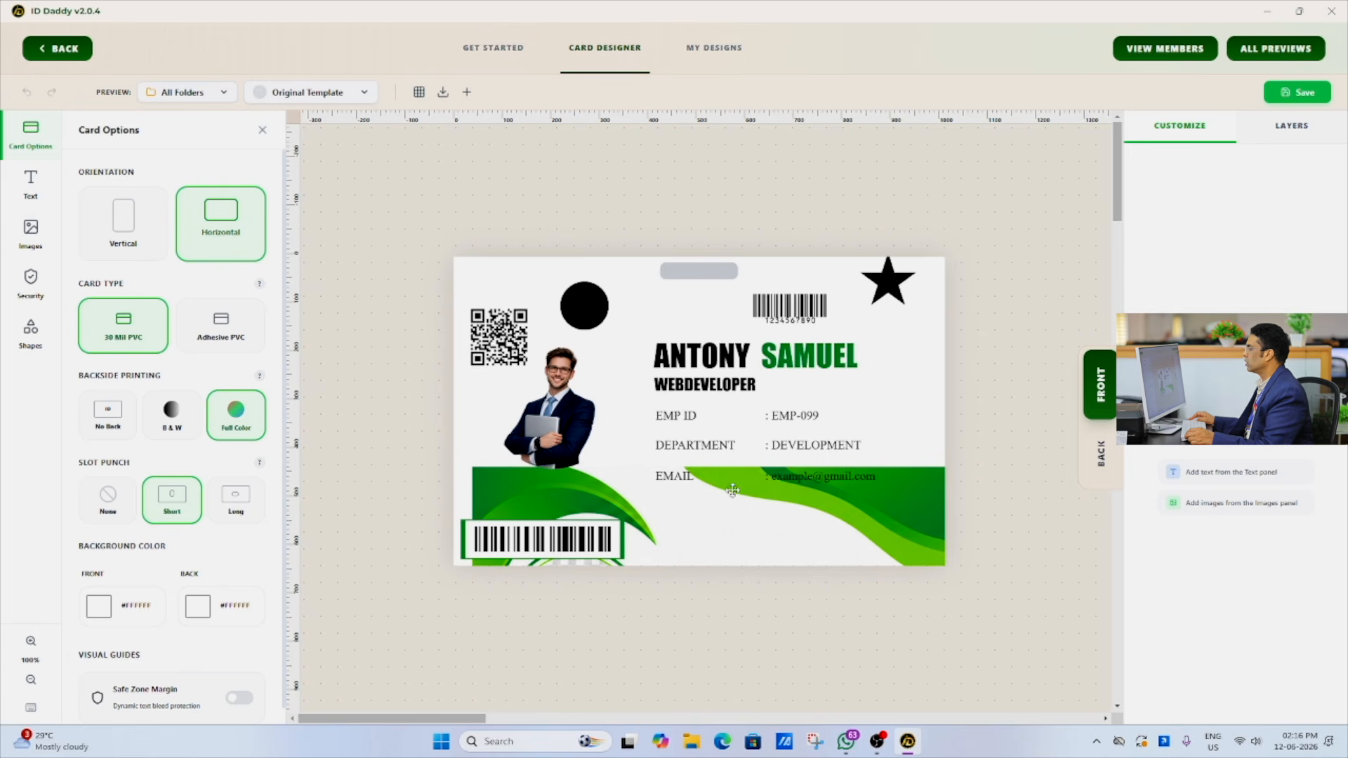
# Select the employee photo on the card, try the vertical card orientation and switch back to horizontal.
pyautogui.click(560, 417)
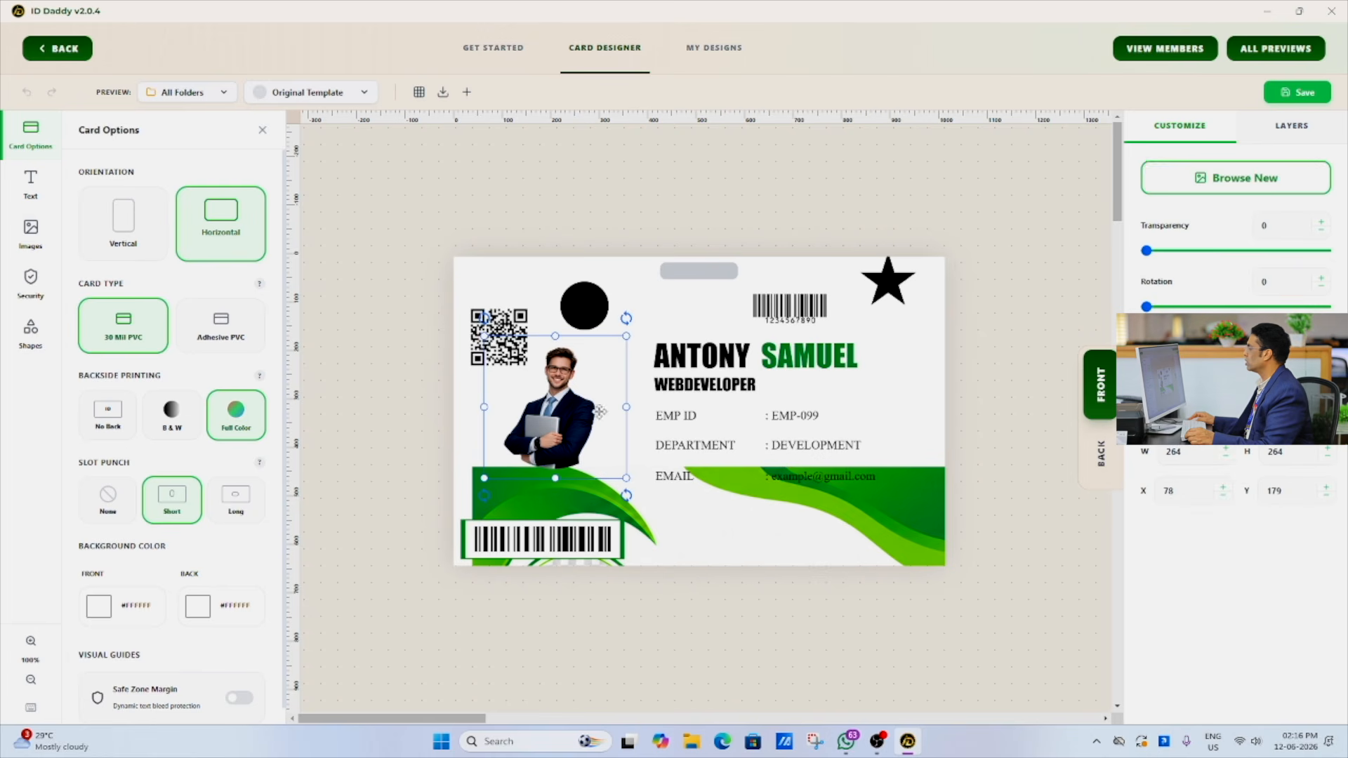
pyautogui.click(114, 235)
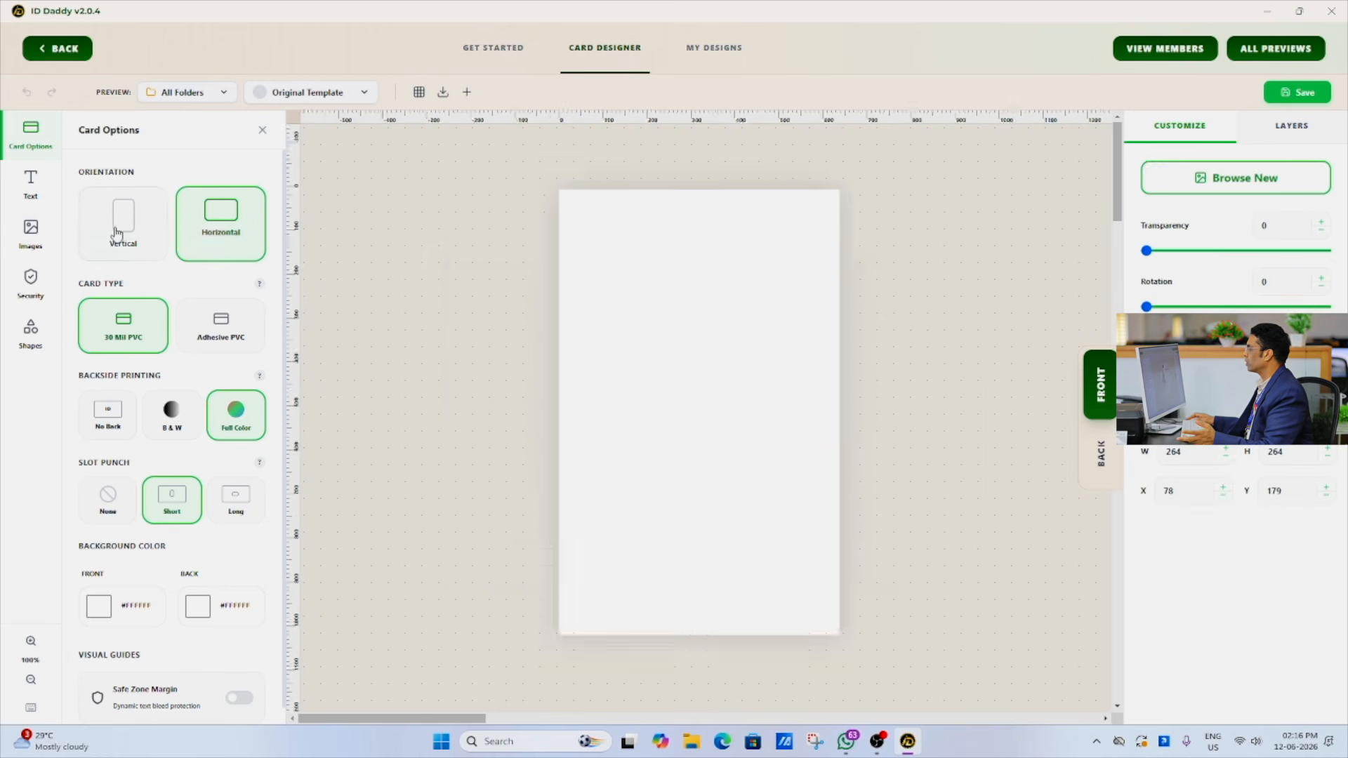
pyautogui.click(206, 229)
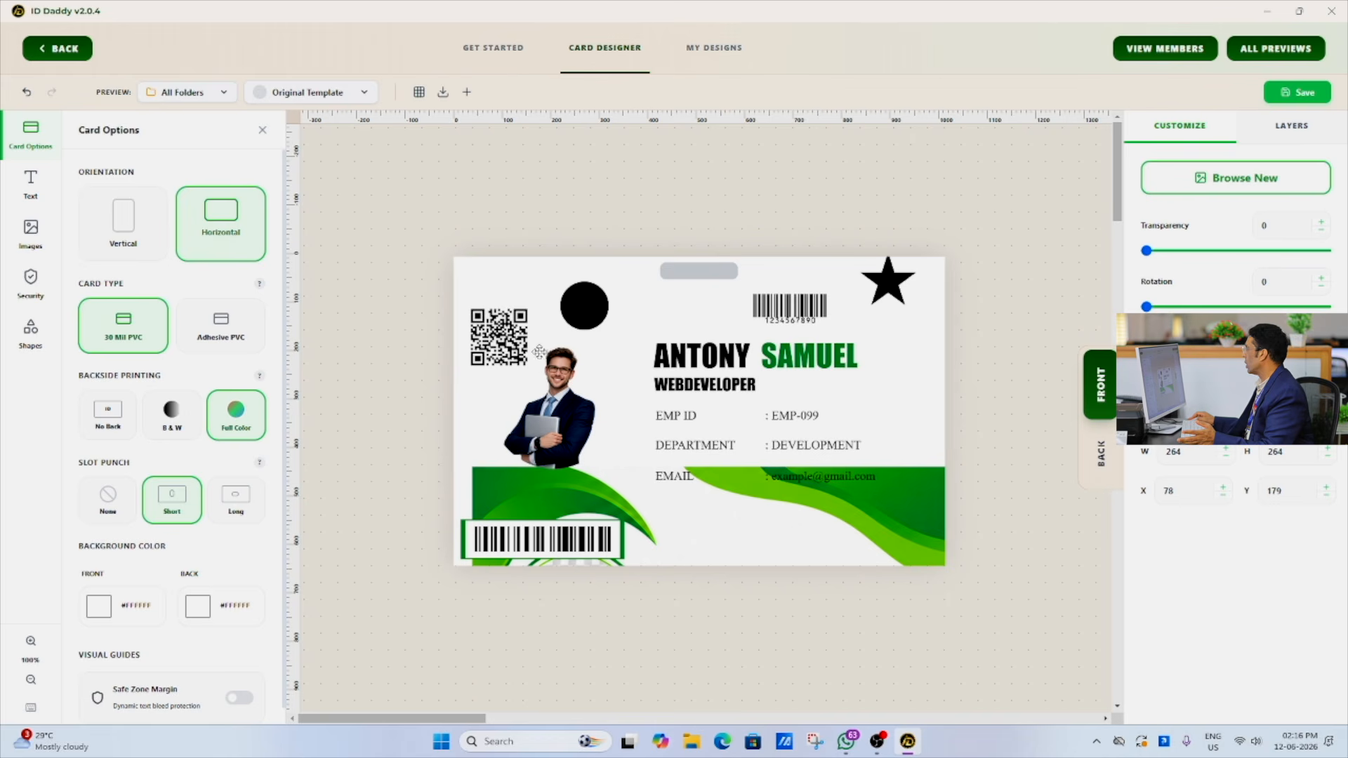
# Save the card design and leave the card designer.
pyautogui.click(1304, 92)
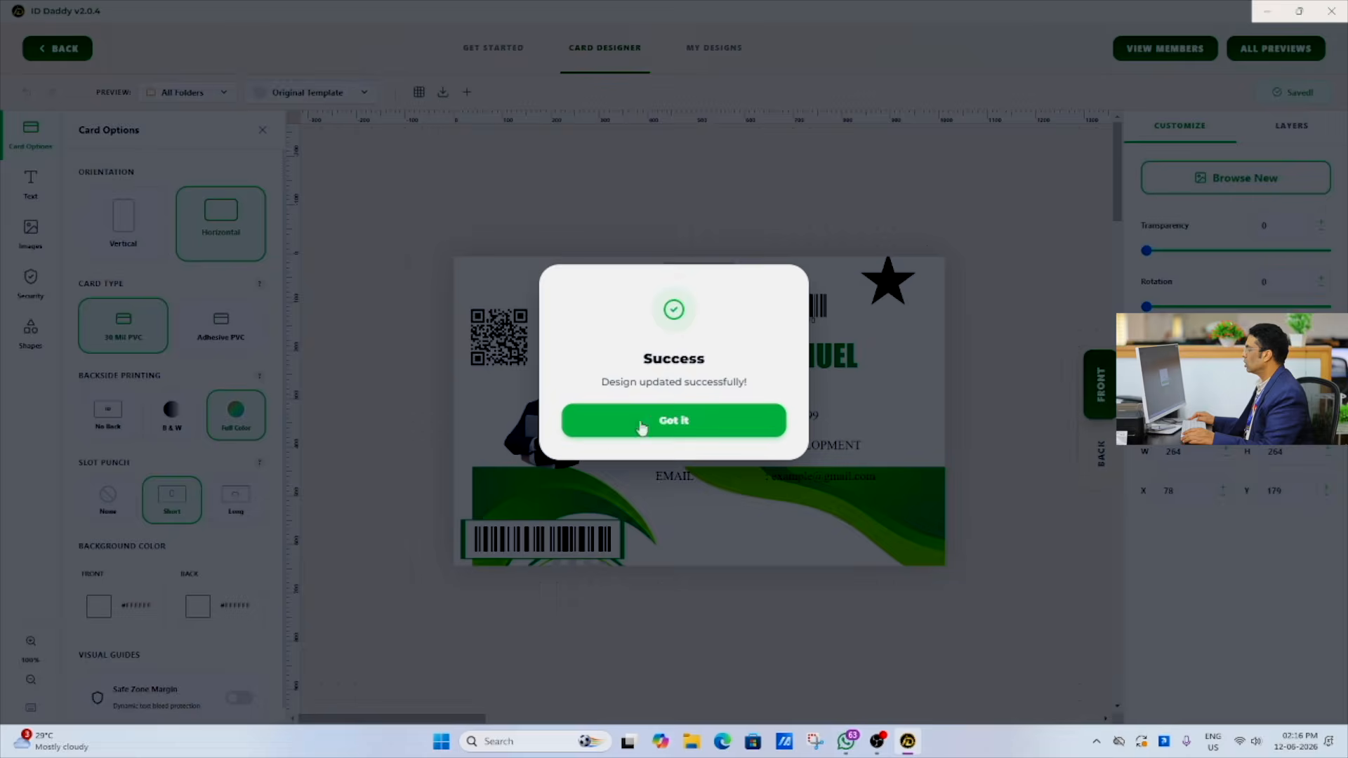
pyautogui.click(642, 425)
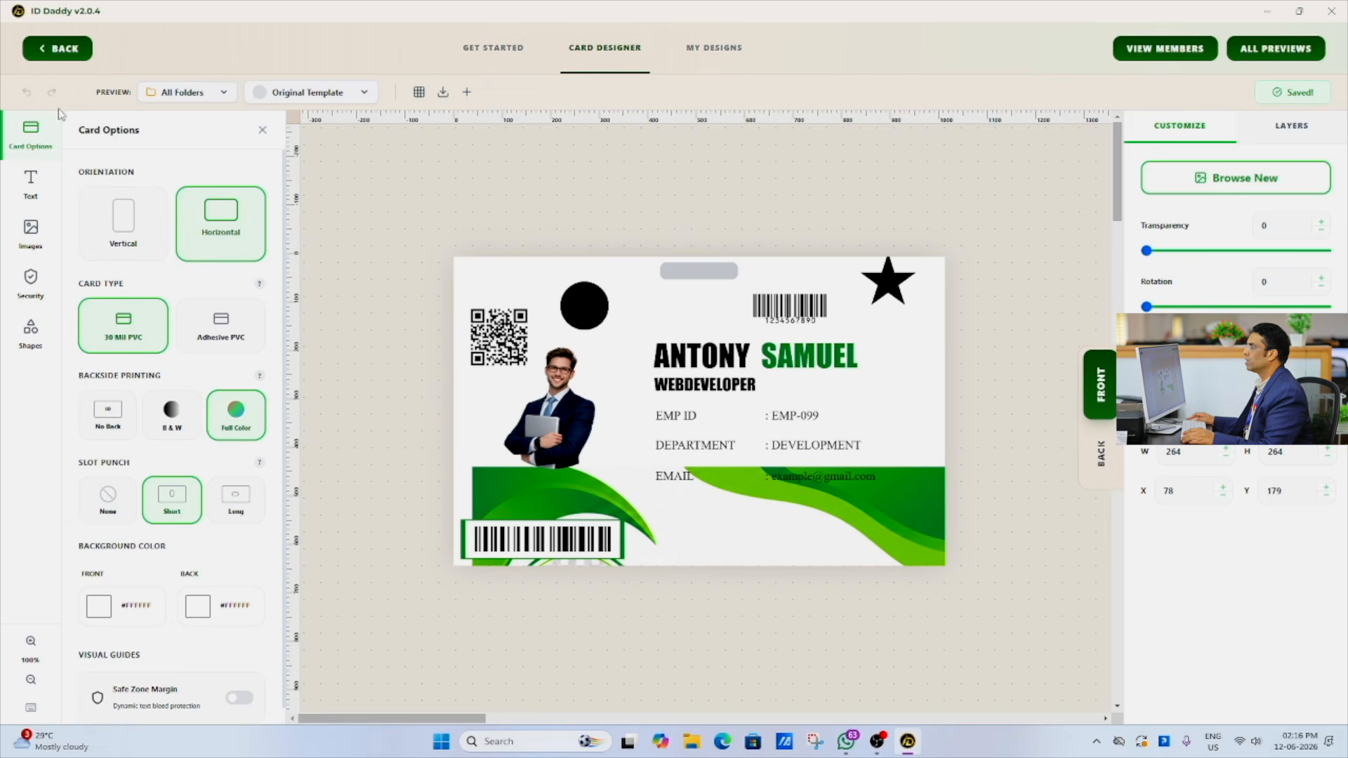
pyautogui.click(63, 48)
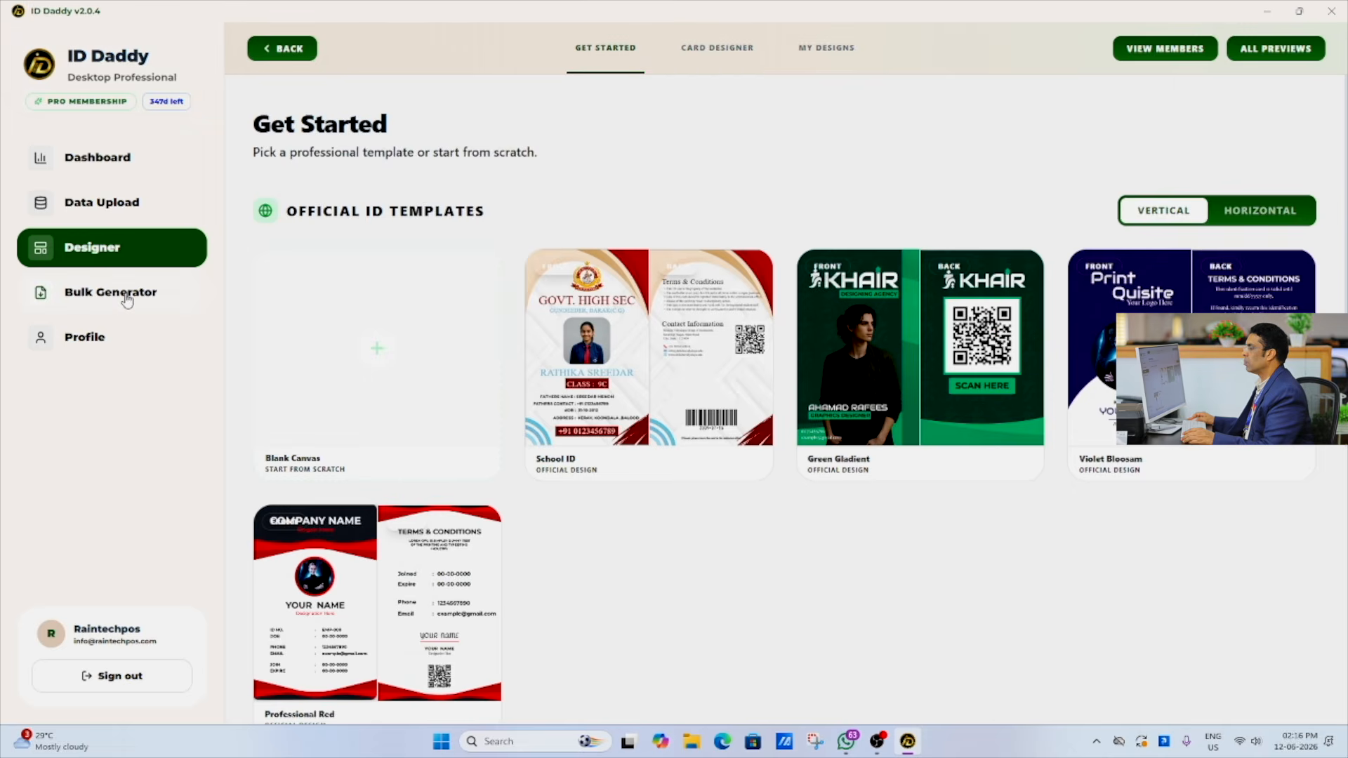
# Open the Bulk Generator and review the member card previews made with Design 17.
pyautogui.click(127, 301)
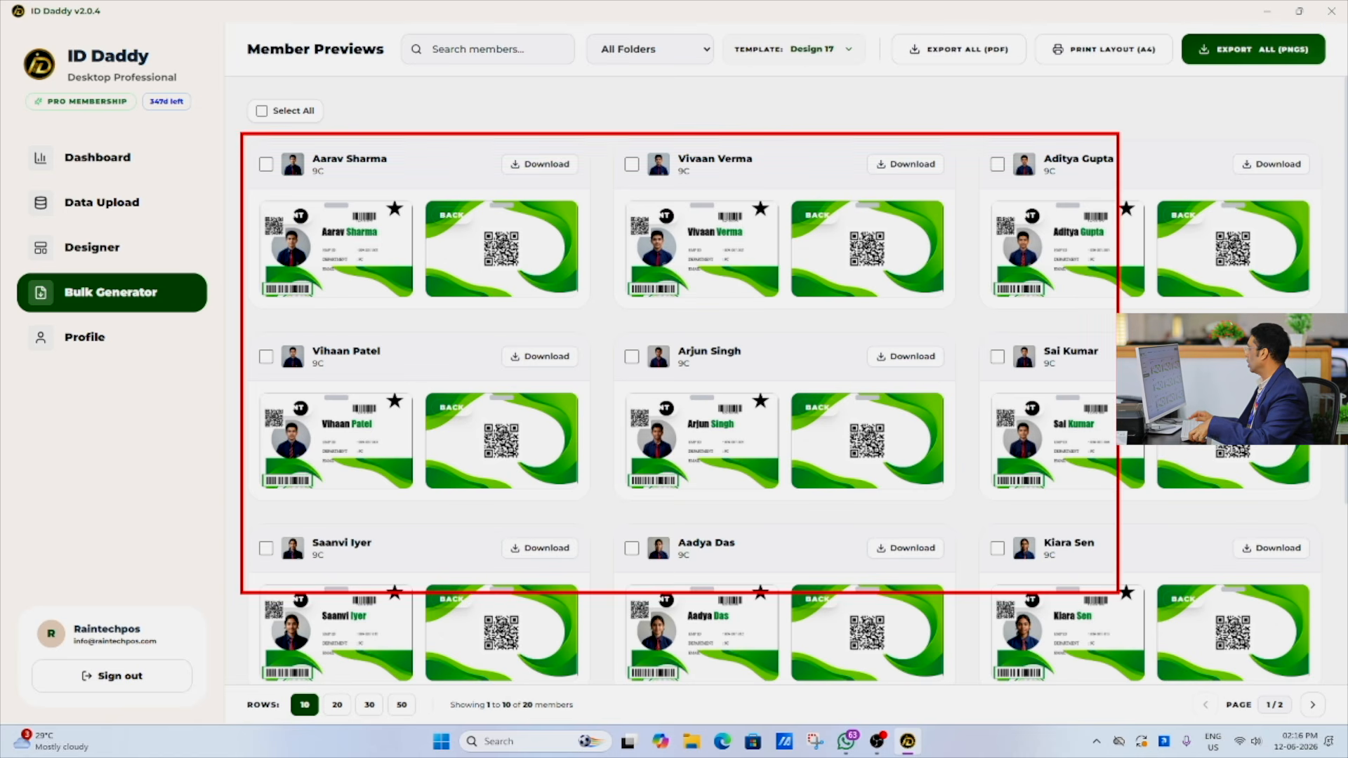
pyautogui.scroll(-4, 926, 610)
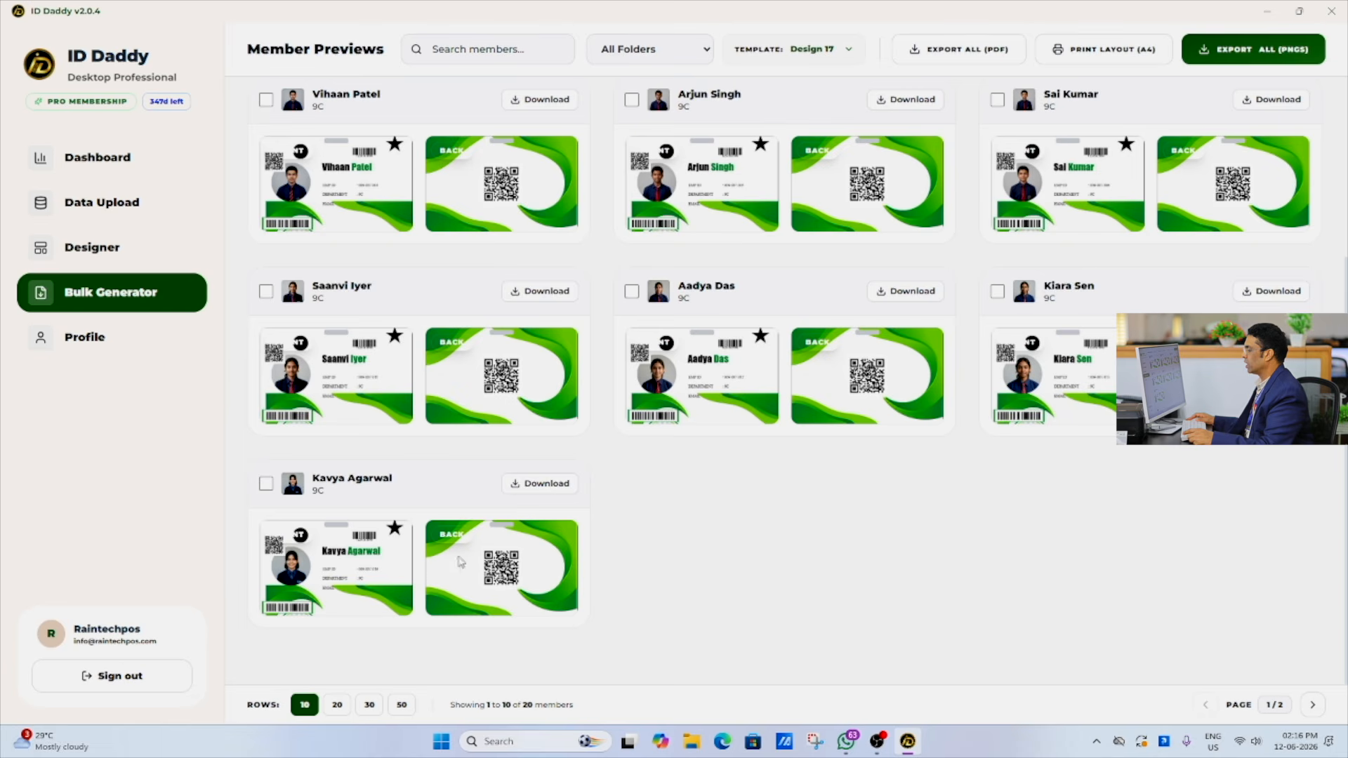
pyautogui.scroll(4, 441, 498)
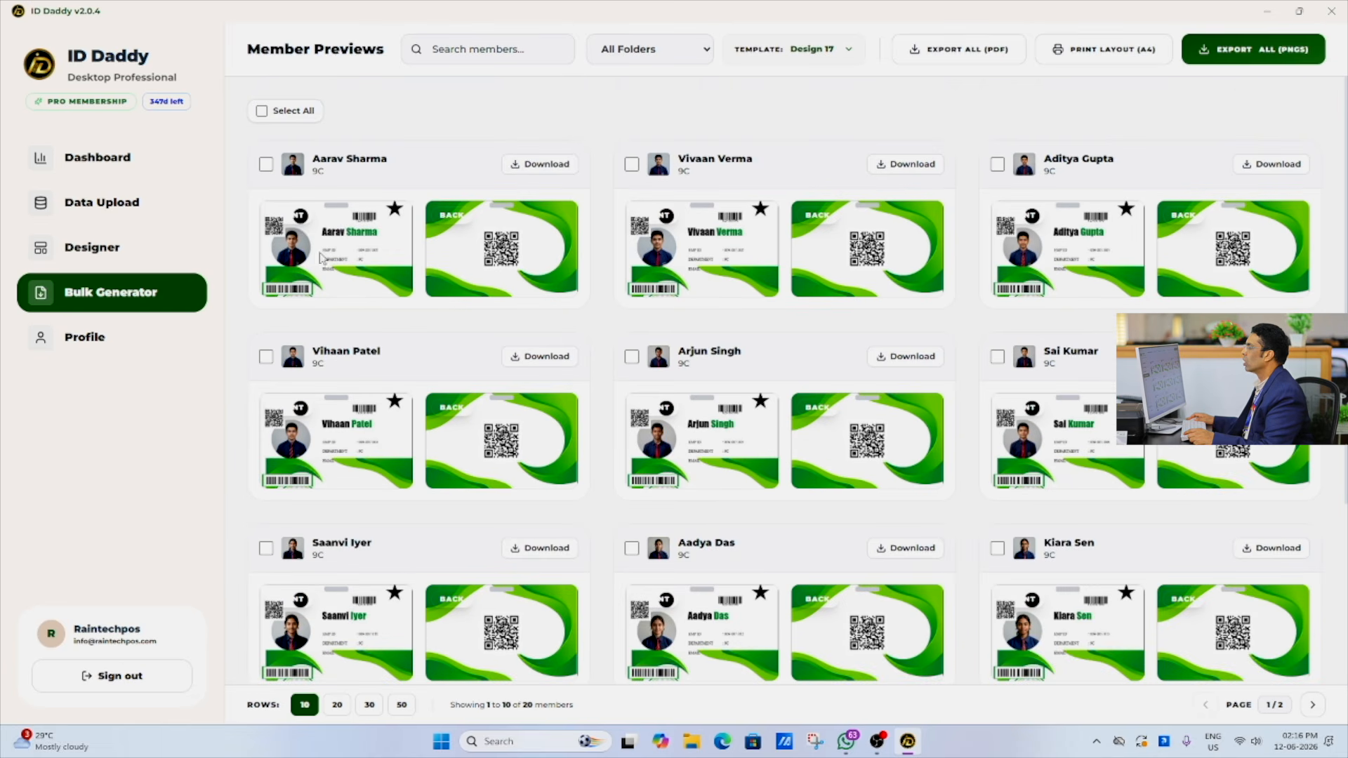
# Select the first nine member cards individually in the member previews, from the first three rows.
pyautogui.click(280, 119)
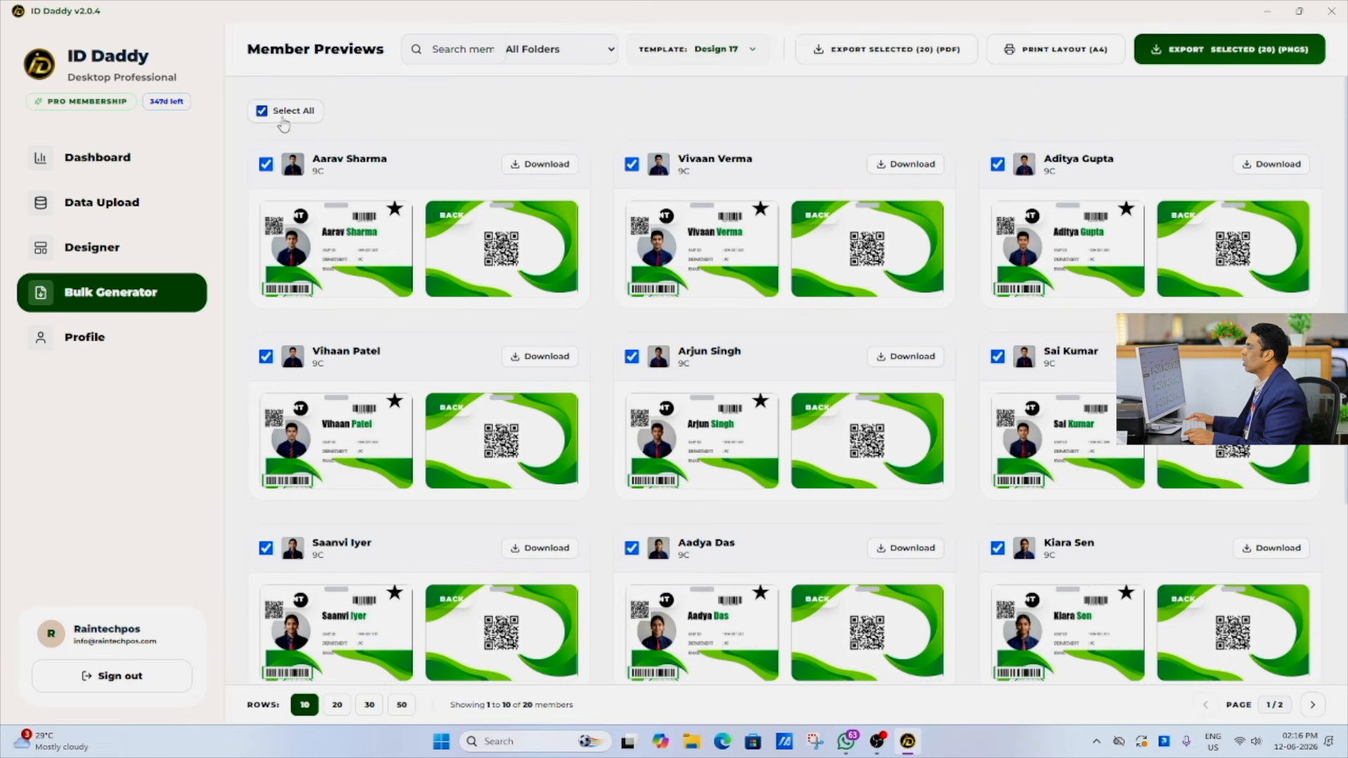
pyautogui.click(280, 112)
pyautogui.click(266, 164)
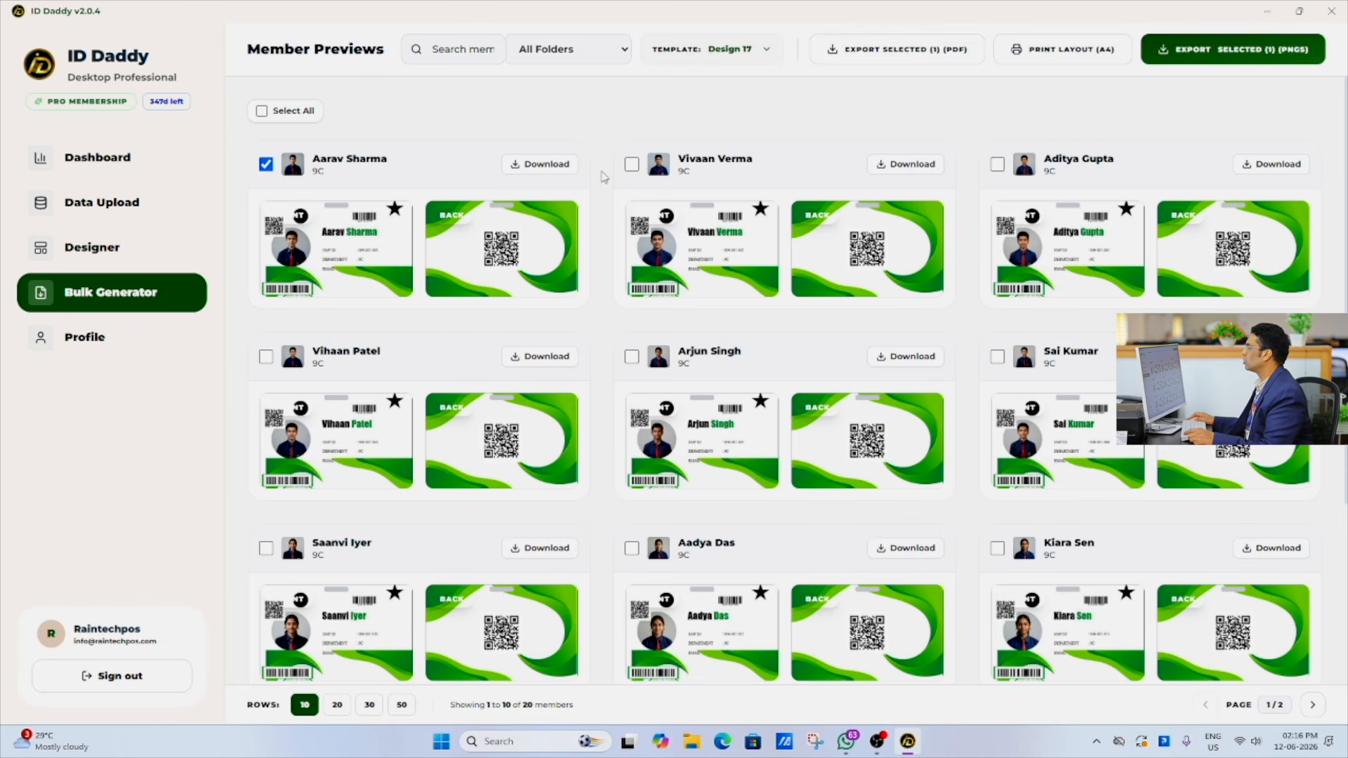
pyautogui.click(632, 166)
pyautogui.click(997, 165)
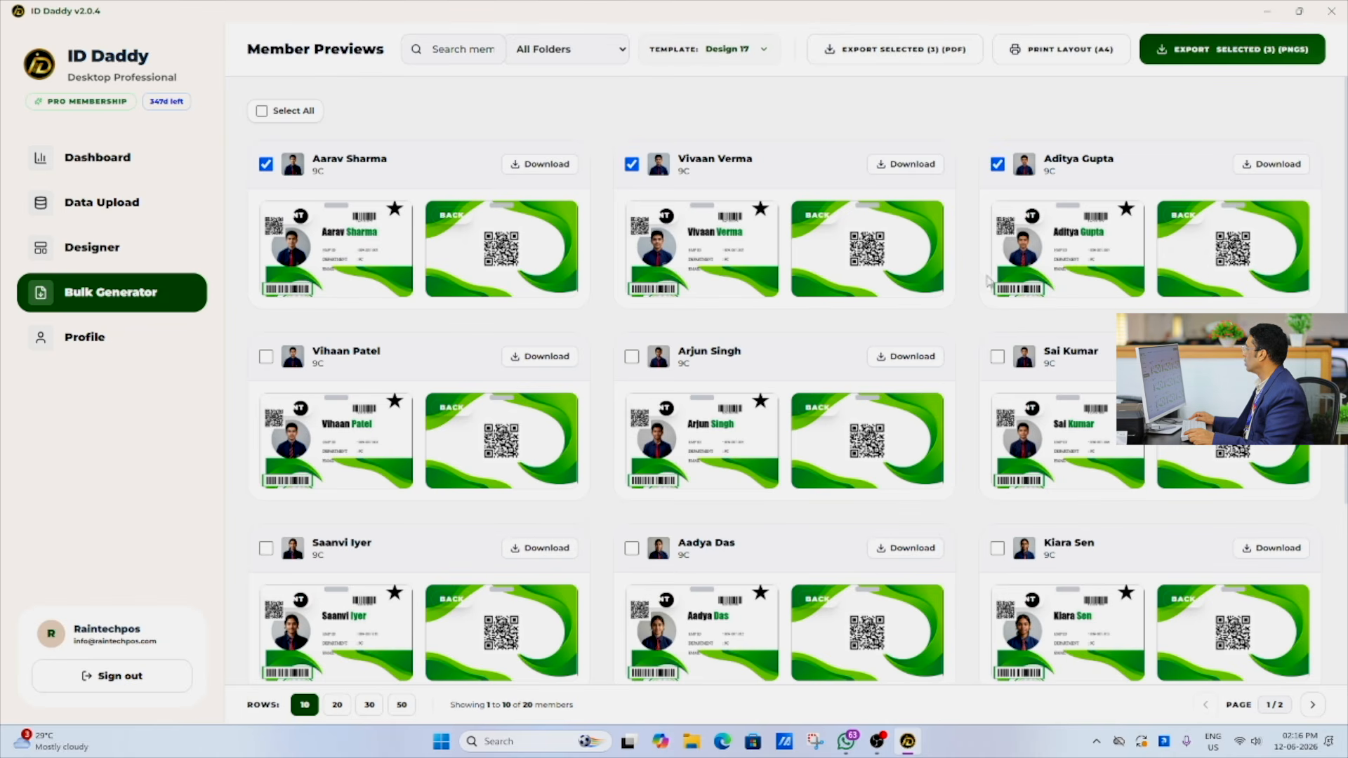
pyautogui.click(998, 357)
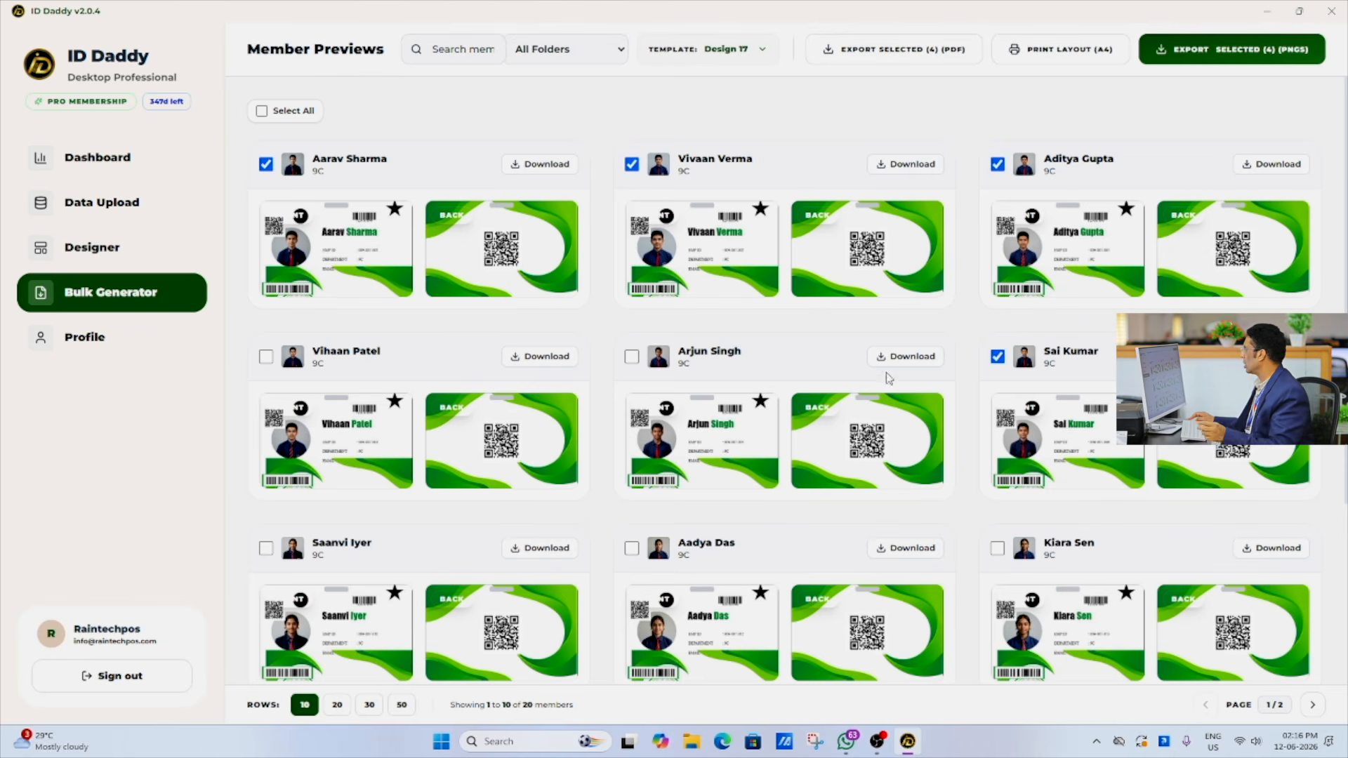
pyautogui.click(632, 357)
pyautogui.click(266, 356)
pyautogui.click(267, 549)
pyautogui.click(631, 549)
pyautogui.click(997, 549)
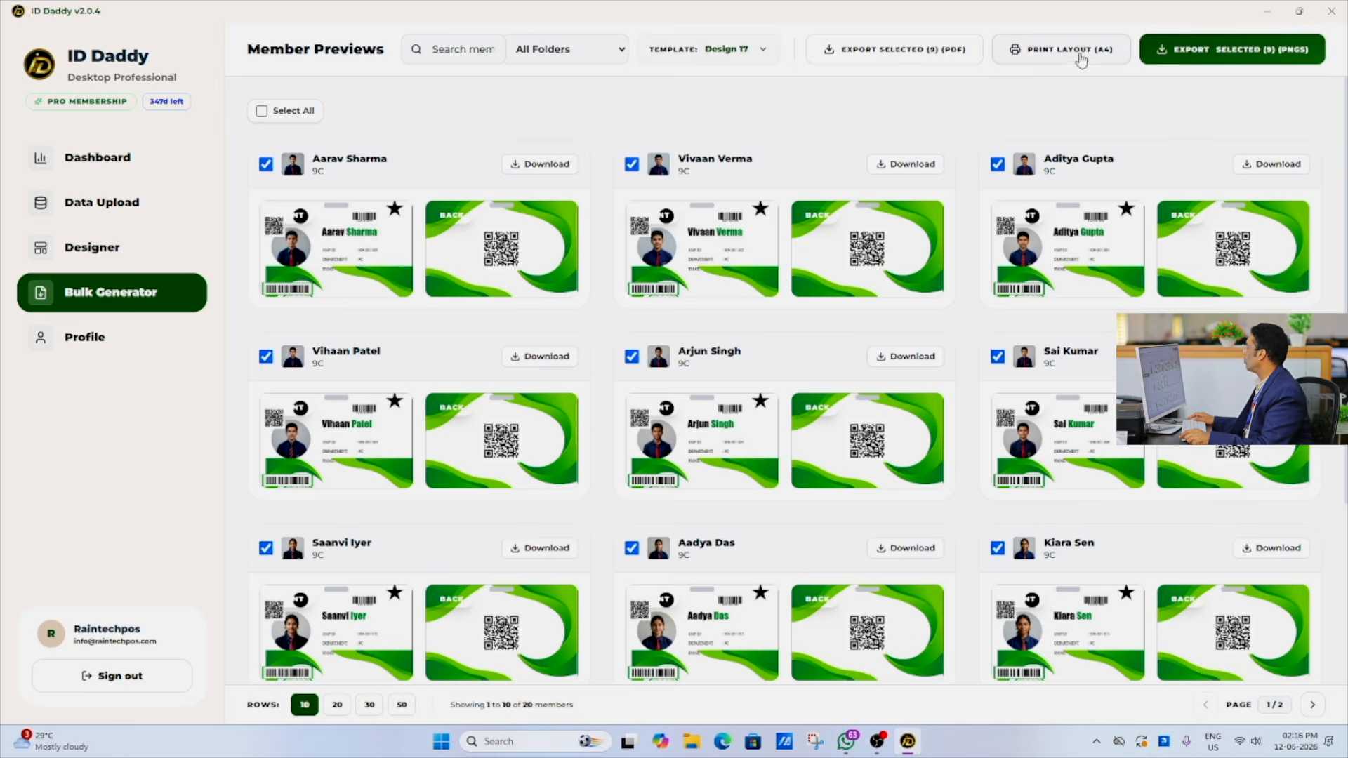
# Export the selected cards as an A4 portrait PDF with Front + Back (duplex), saved to the Desktop as ID_Cards_A4_Print.
pyautogui.click(1060, 54)
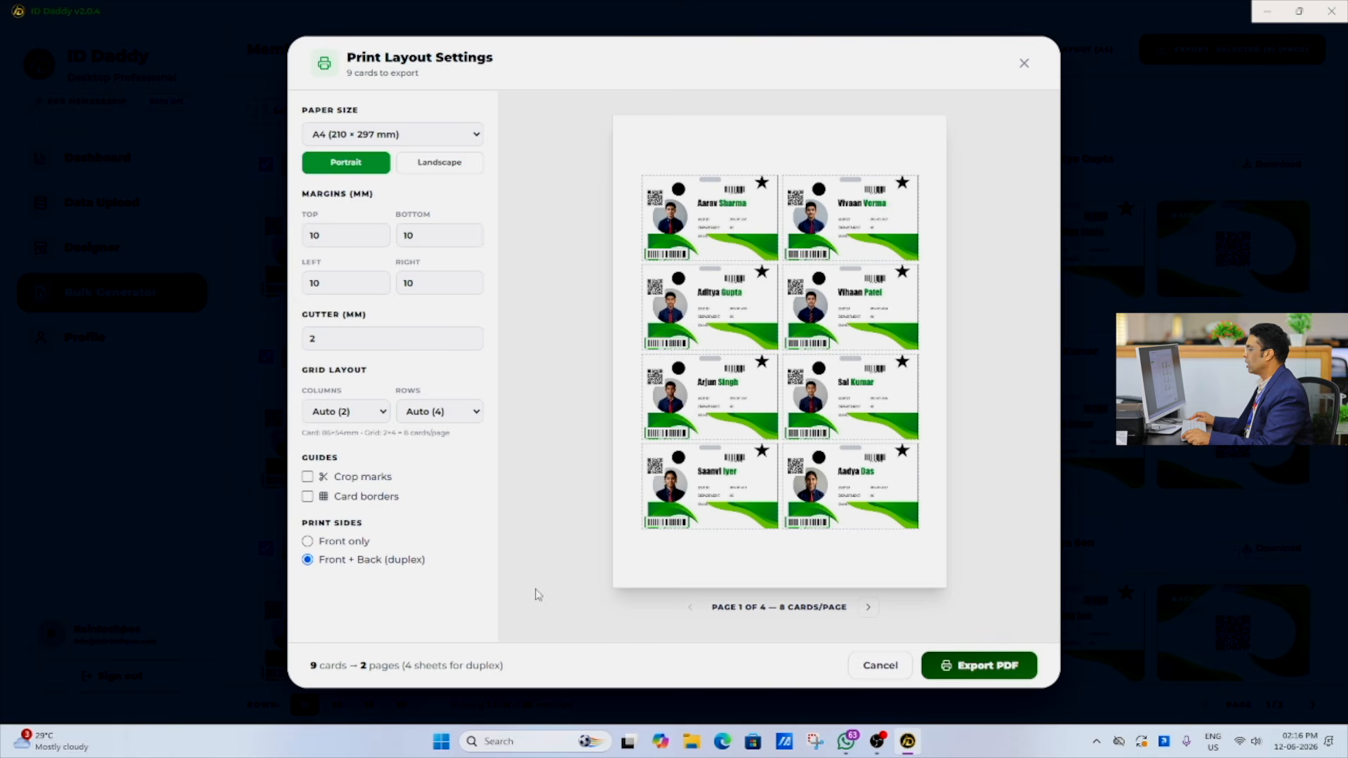
pyautogui.click(308, 541)
pyautogui.click(308, 559)
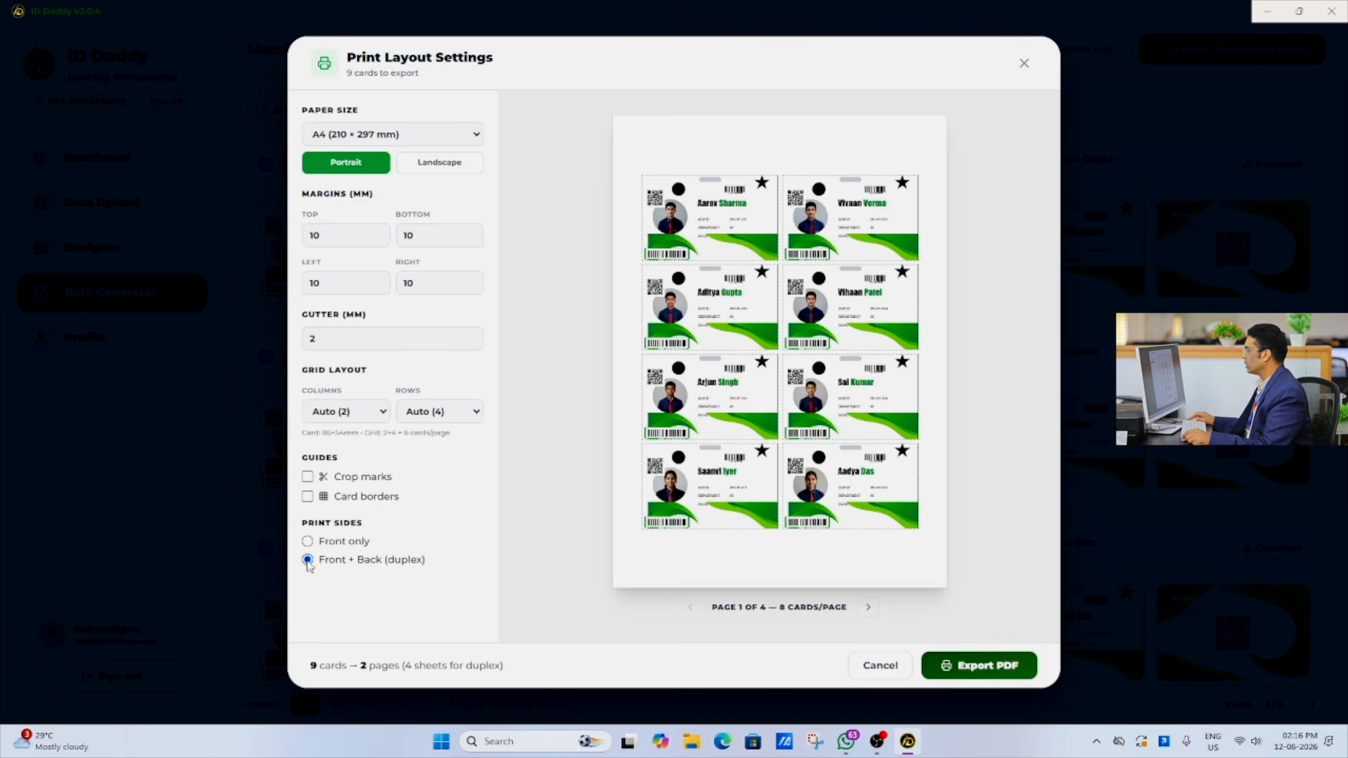
pyautogui.click(952, 667)
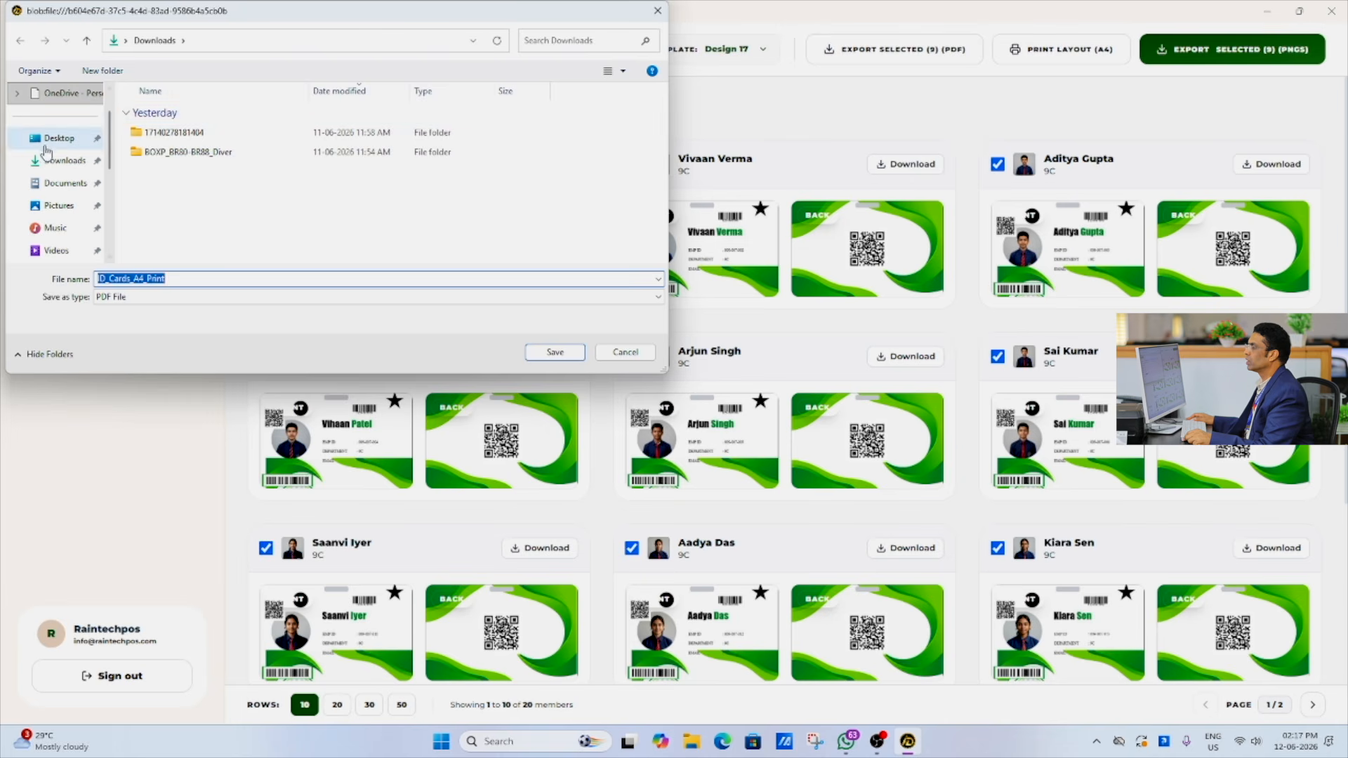
pyautogui.click(49, 138)
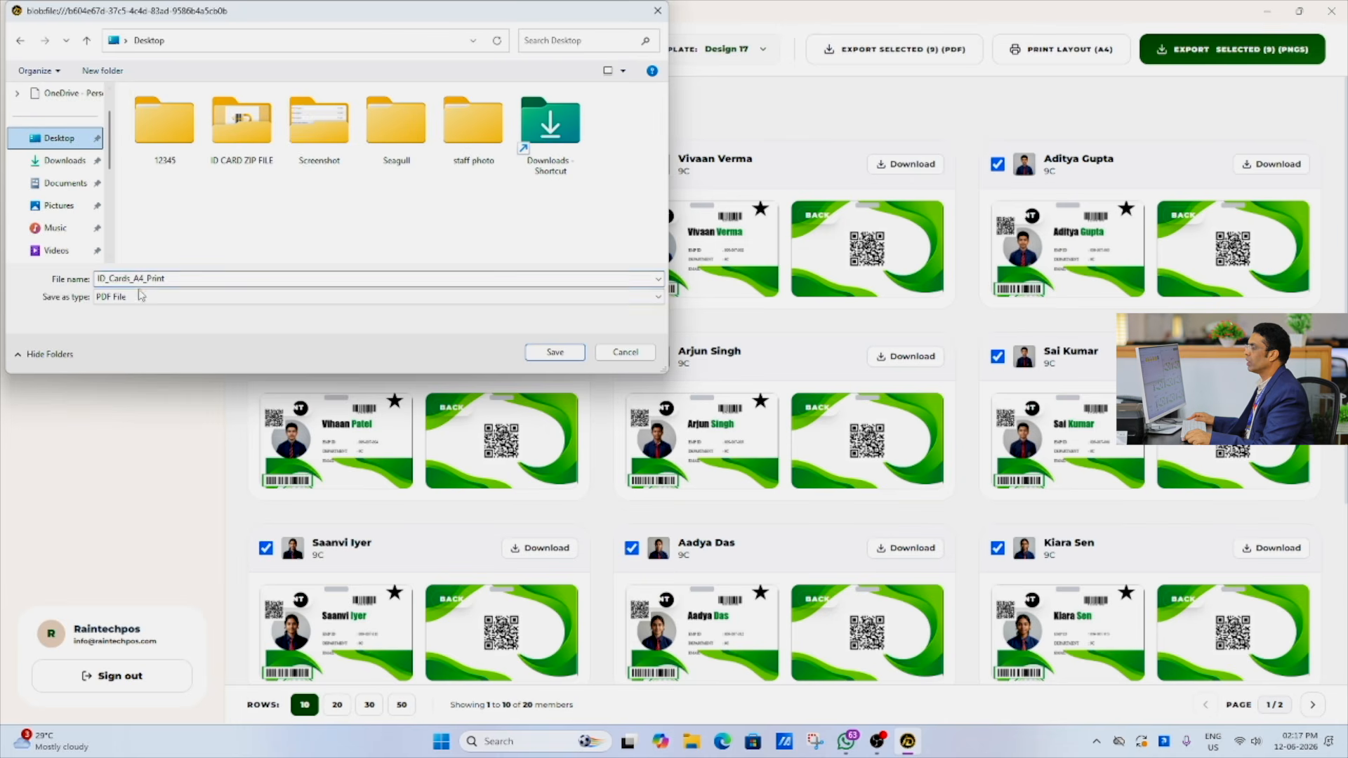
pyautogui.click(558, 355)
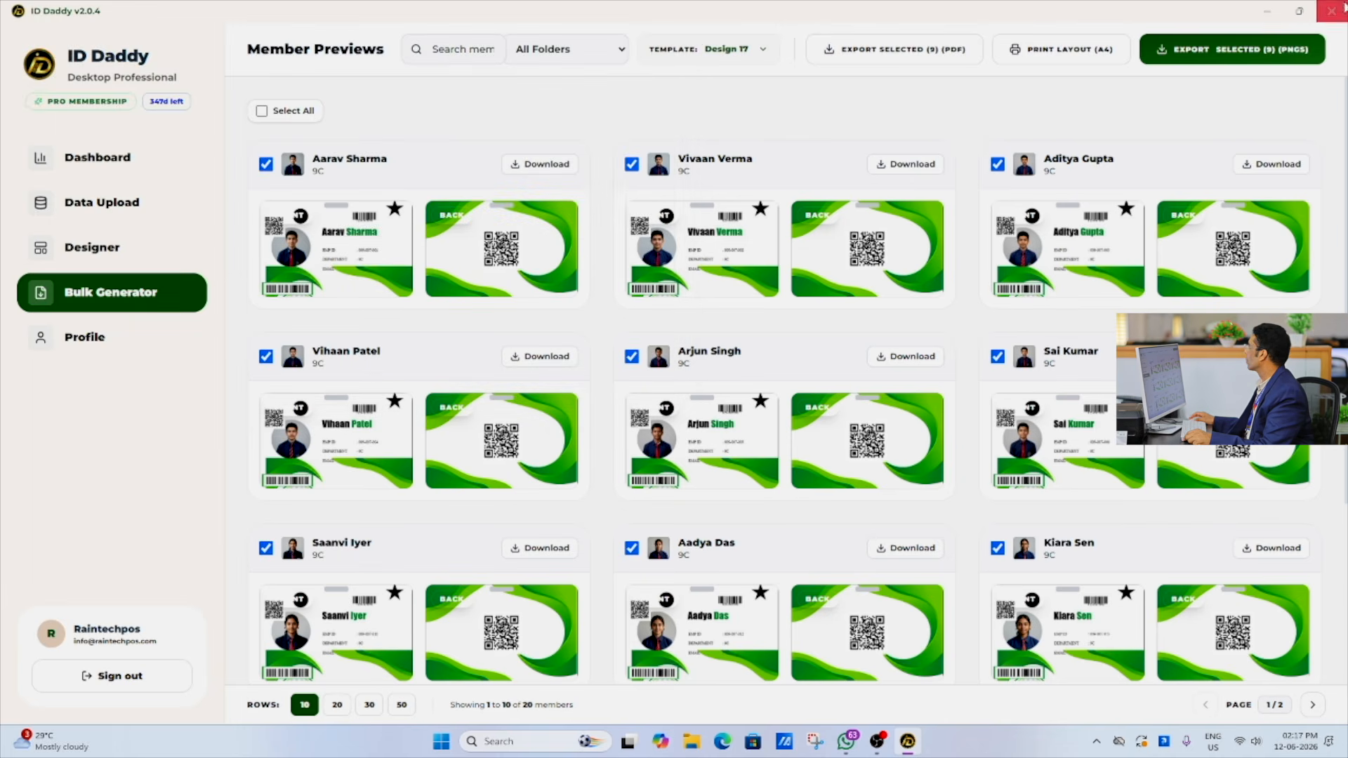
# Open ID_Cards_A4_Print from the desktop and examine how the cards are arranged across its pages.
pyautogui.click(1267, 12)
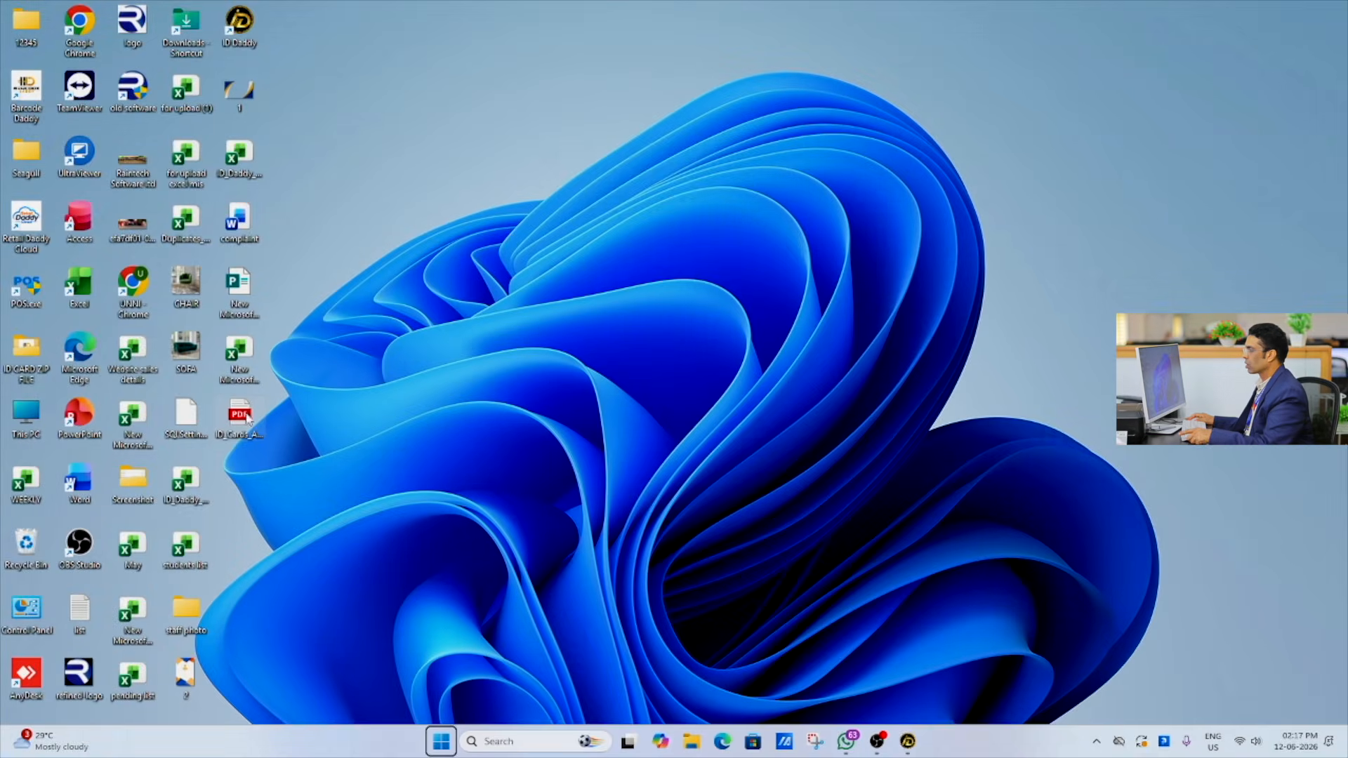
pyautogui.doubleClick(247, 418)
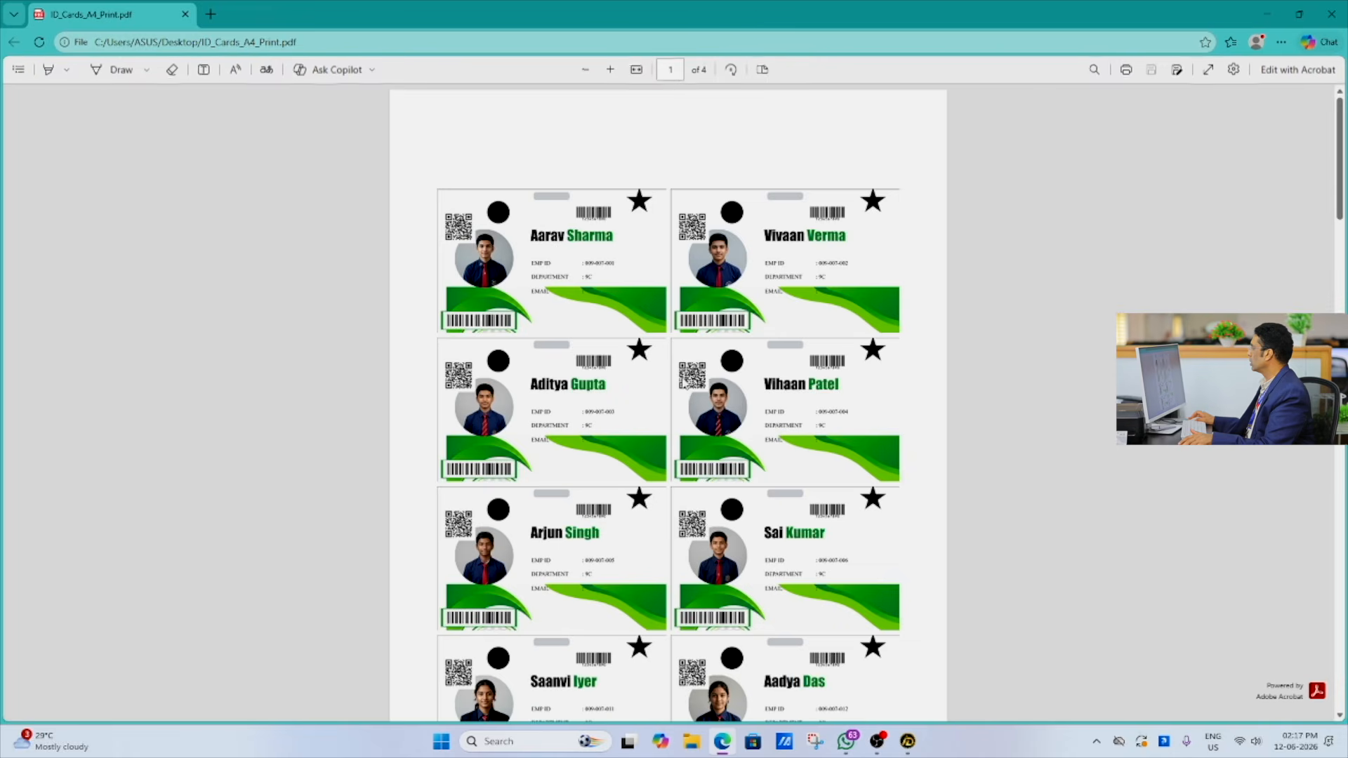
pyautogui.scroll(-10, 669, 452)
pyautogui.scroll(10, 670, 455)
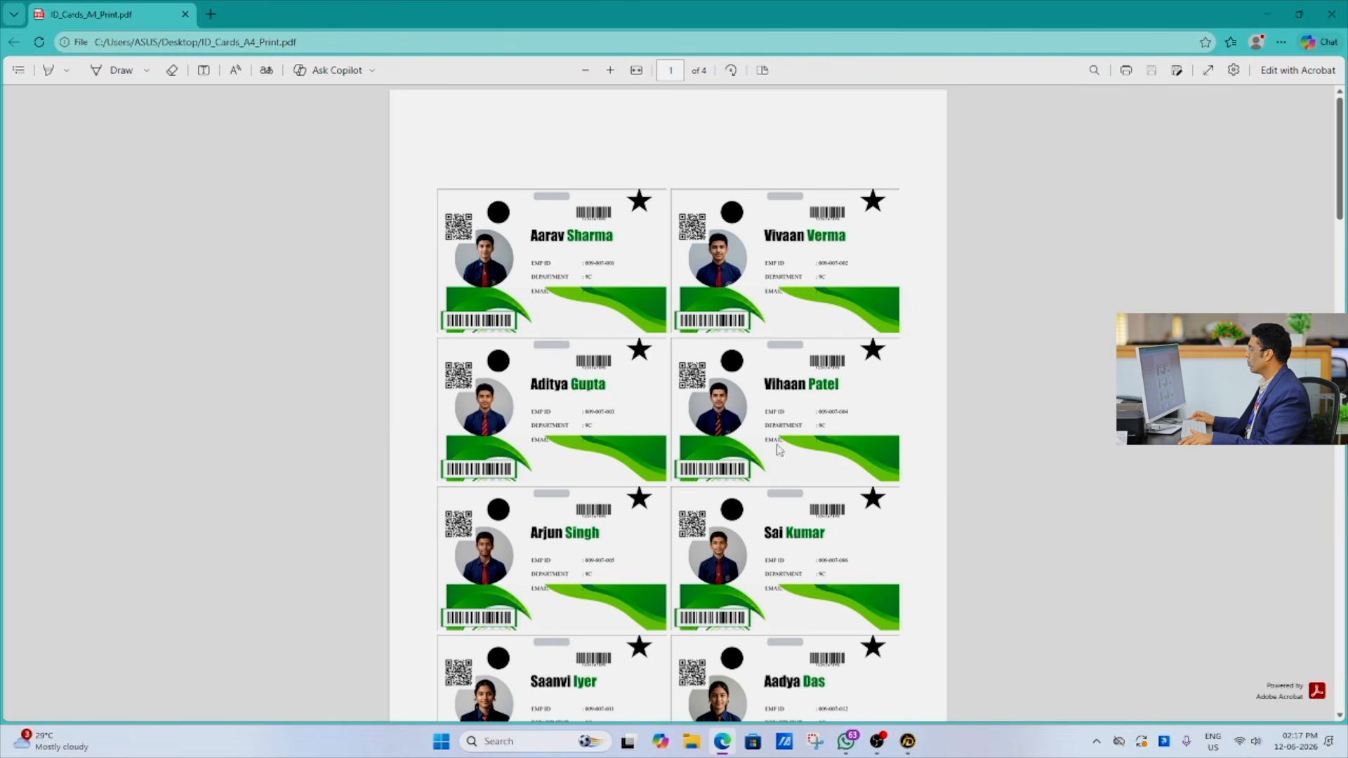
pyautogui.scroll(-3, 564, 515)
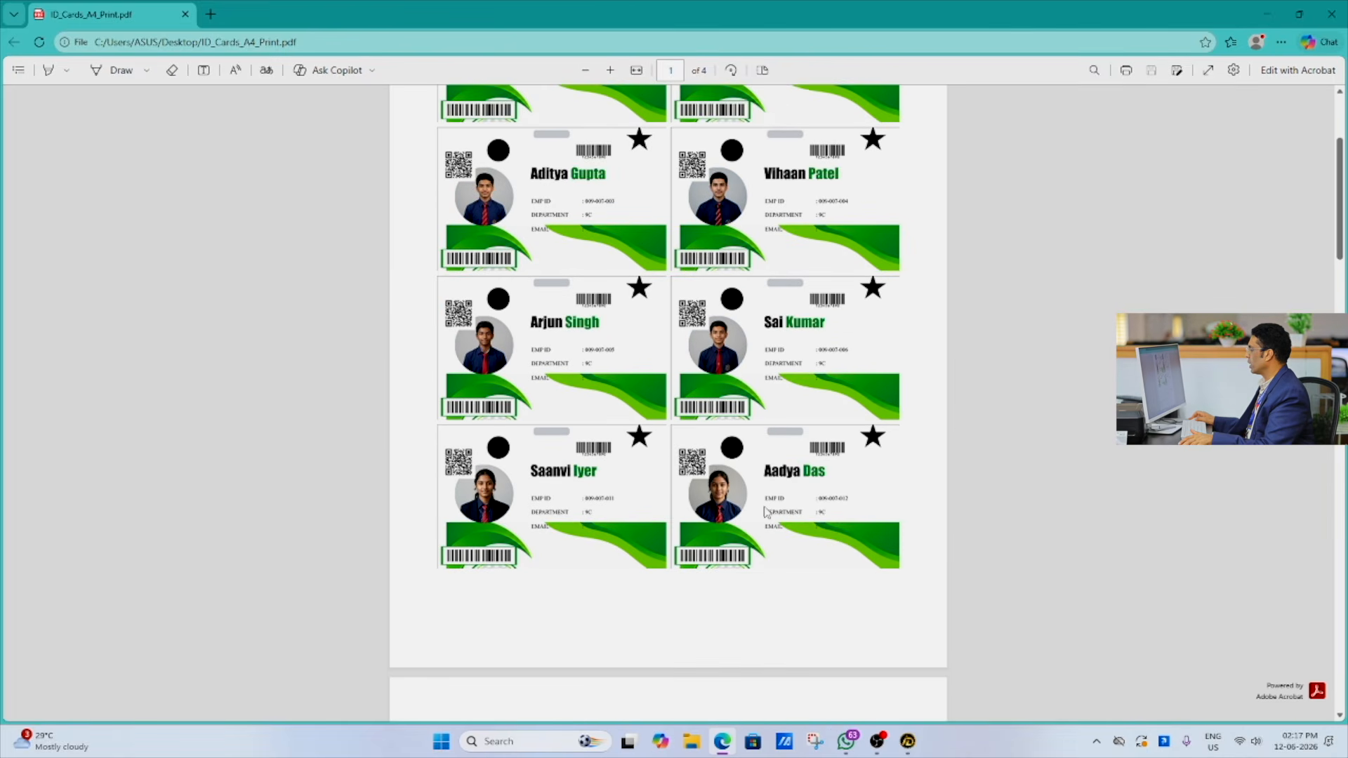
pyautogui.scroll(-5, 765, 511)
pyautogui.scroll(7, 611, 491)
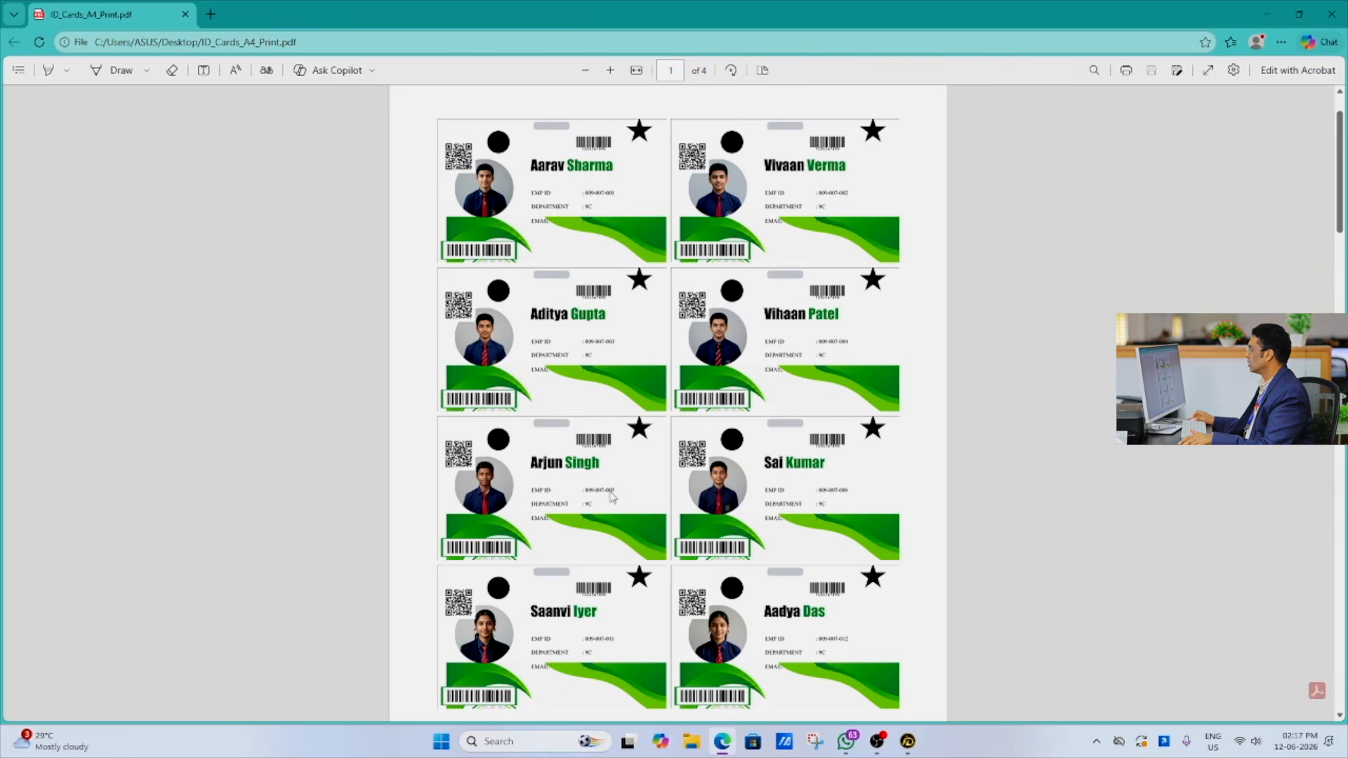
pyautogui.scroll(1, 605, 393)
pyautogui.scroll(-2, 651, 380)
pyautogui.scroll(-6, 651, 380)
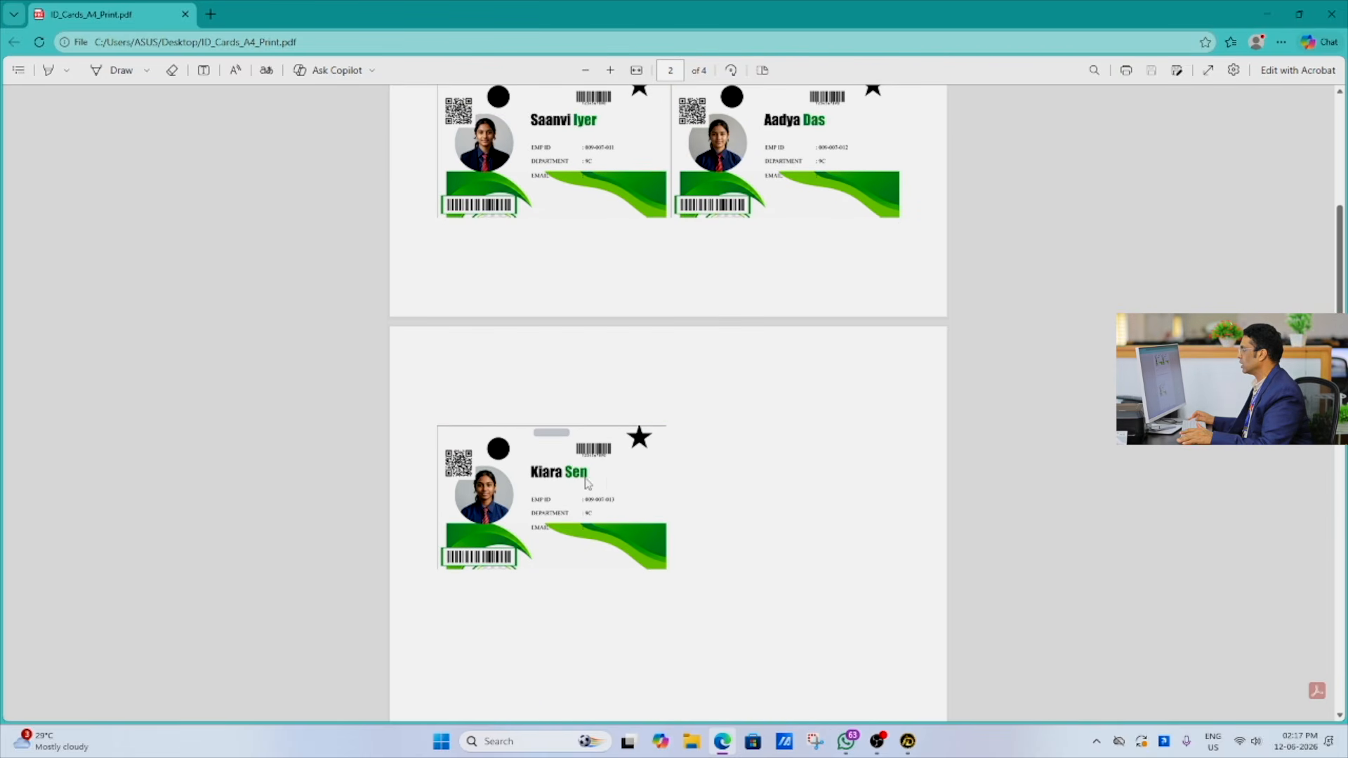
# Examine the printed cards' photos, codes and text at high magnification, review the full pages again and close the PDF.
pyautogui.scroll(4, 603, 483)
pyautogui.scroll(5, 562, 478)
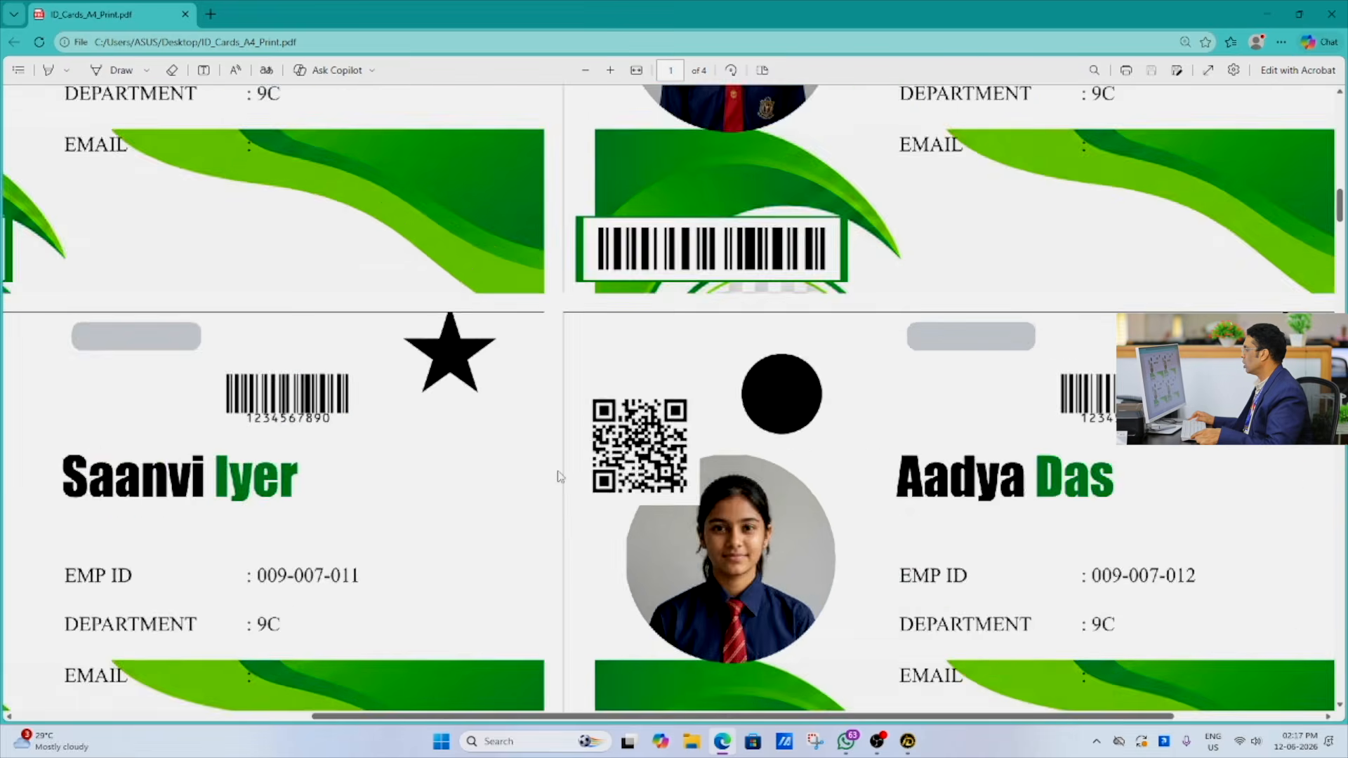
pyautogui.scroll(-4, 559, 477)
pyautogui.scroll(3, 457, 469)
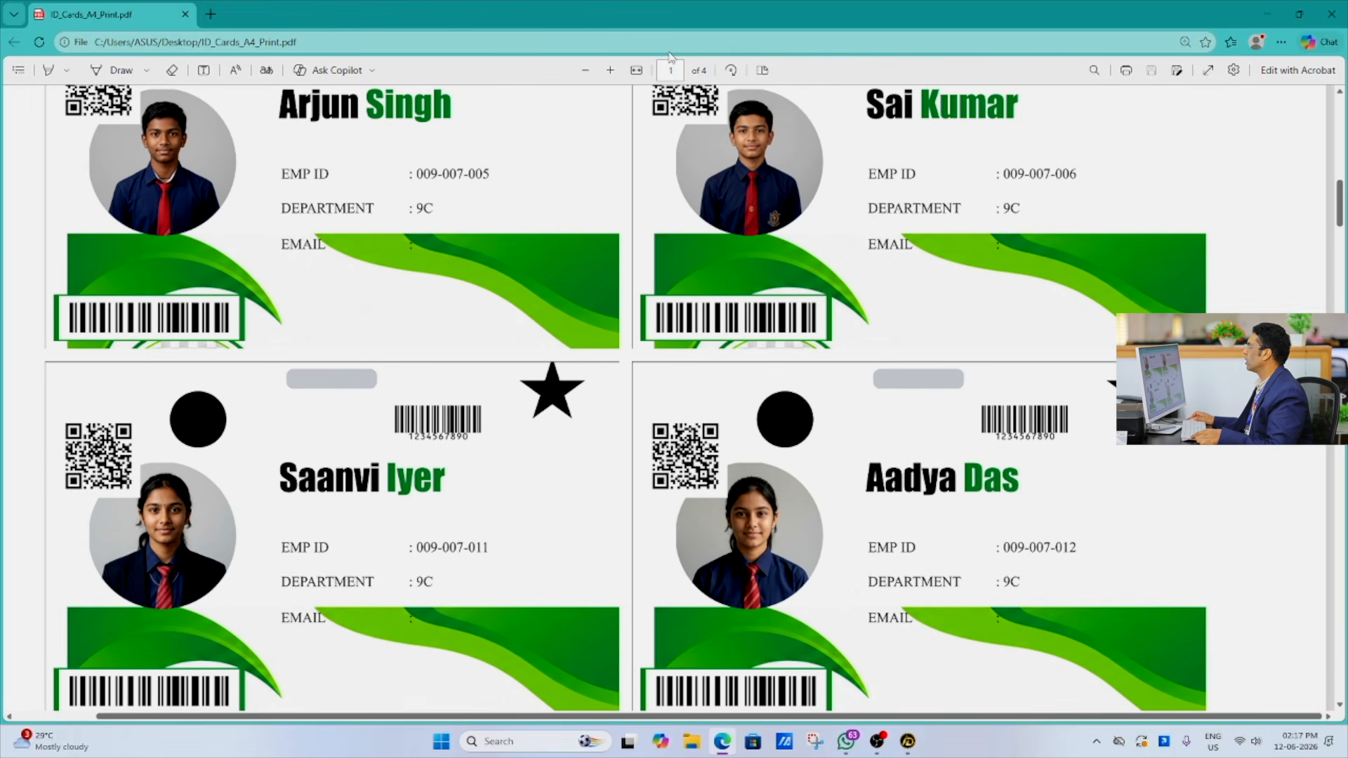
pyautogui.click(611, 70)
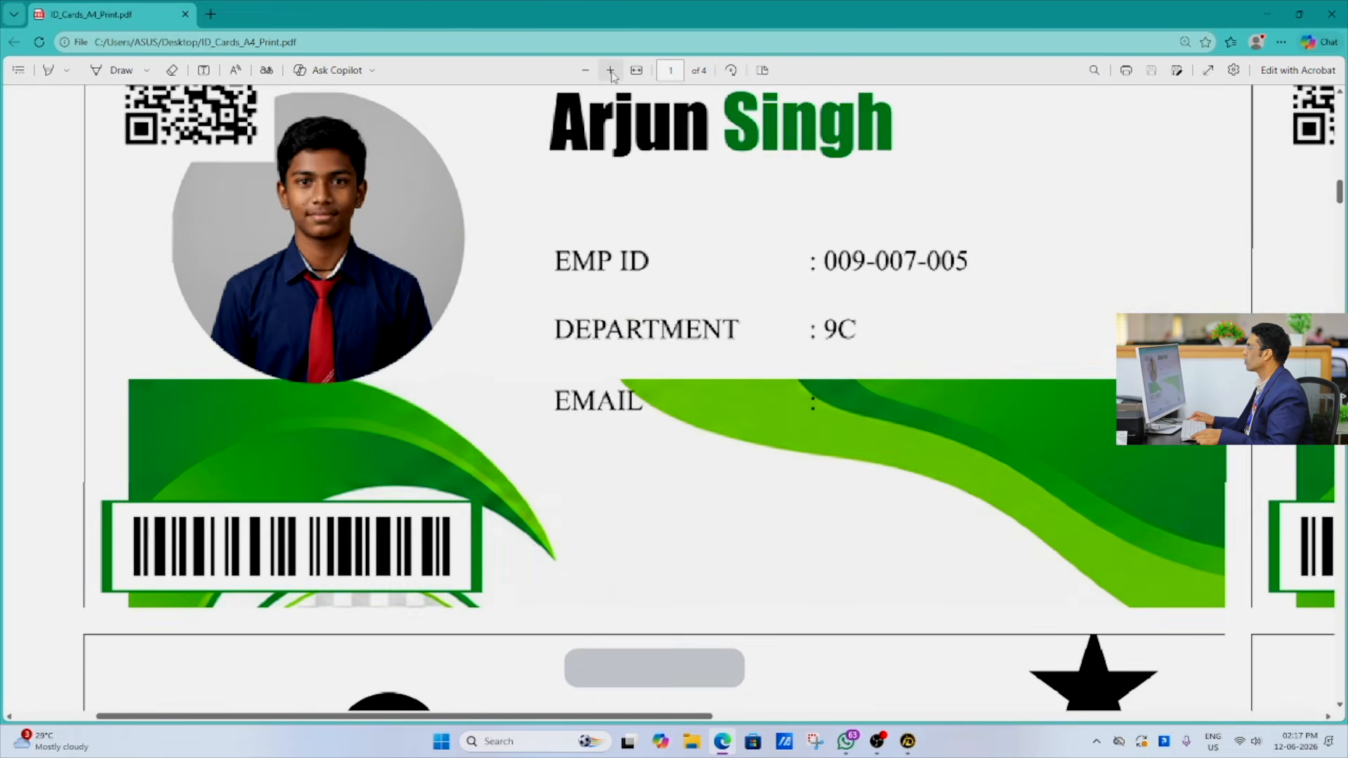
pyautogui.scroll(-6, 389, 253)
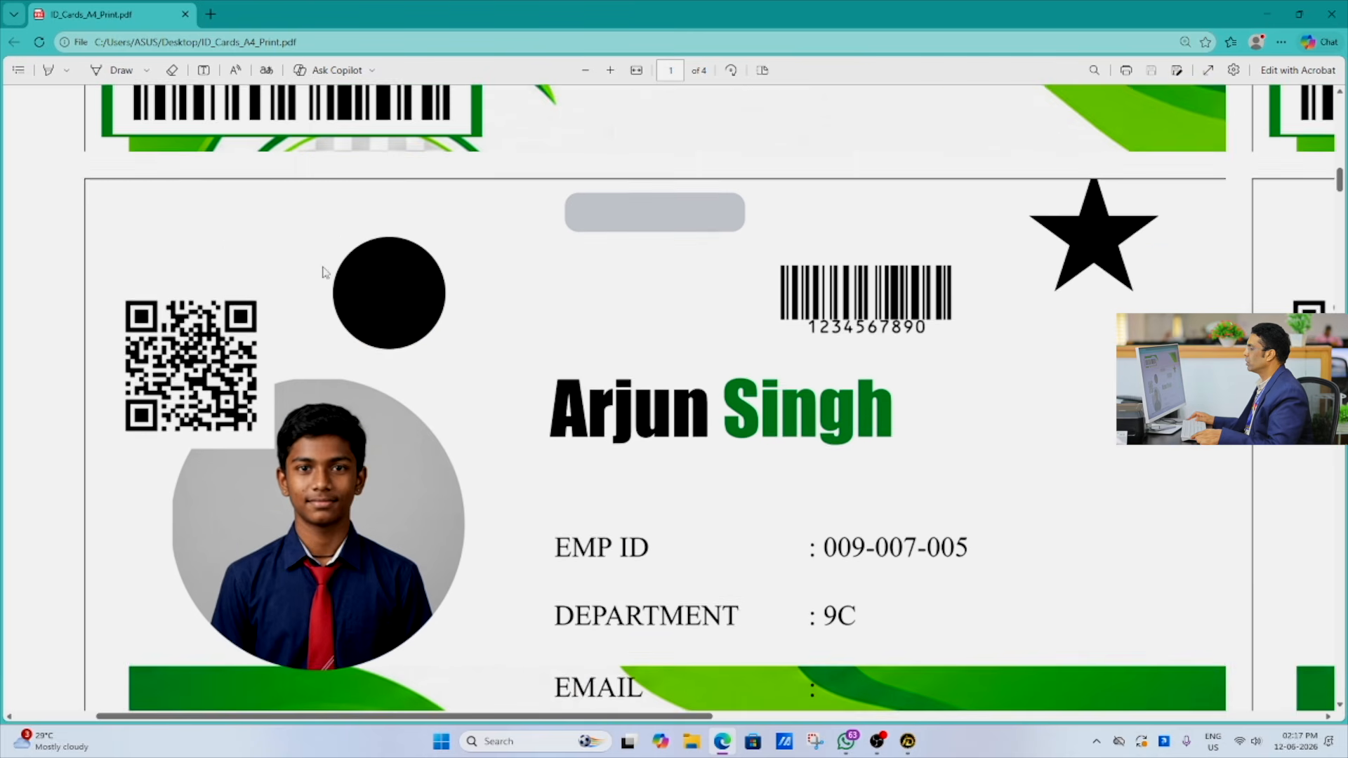
pyautogui.scroll(2, 330, 288)
pyautogui.scroll(9, 349, 302)
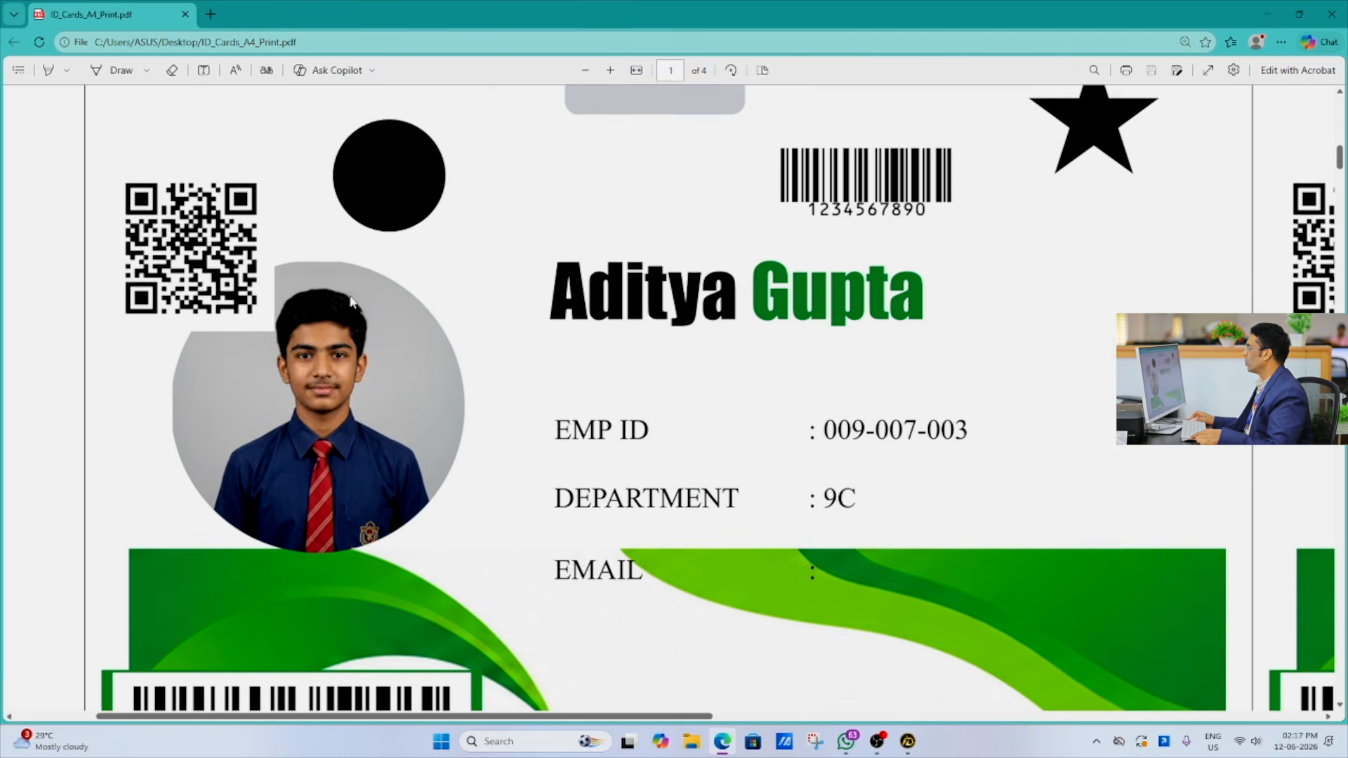
pyautogui.scroll(-6, 349, 302)
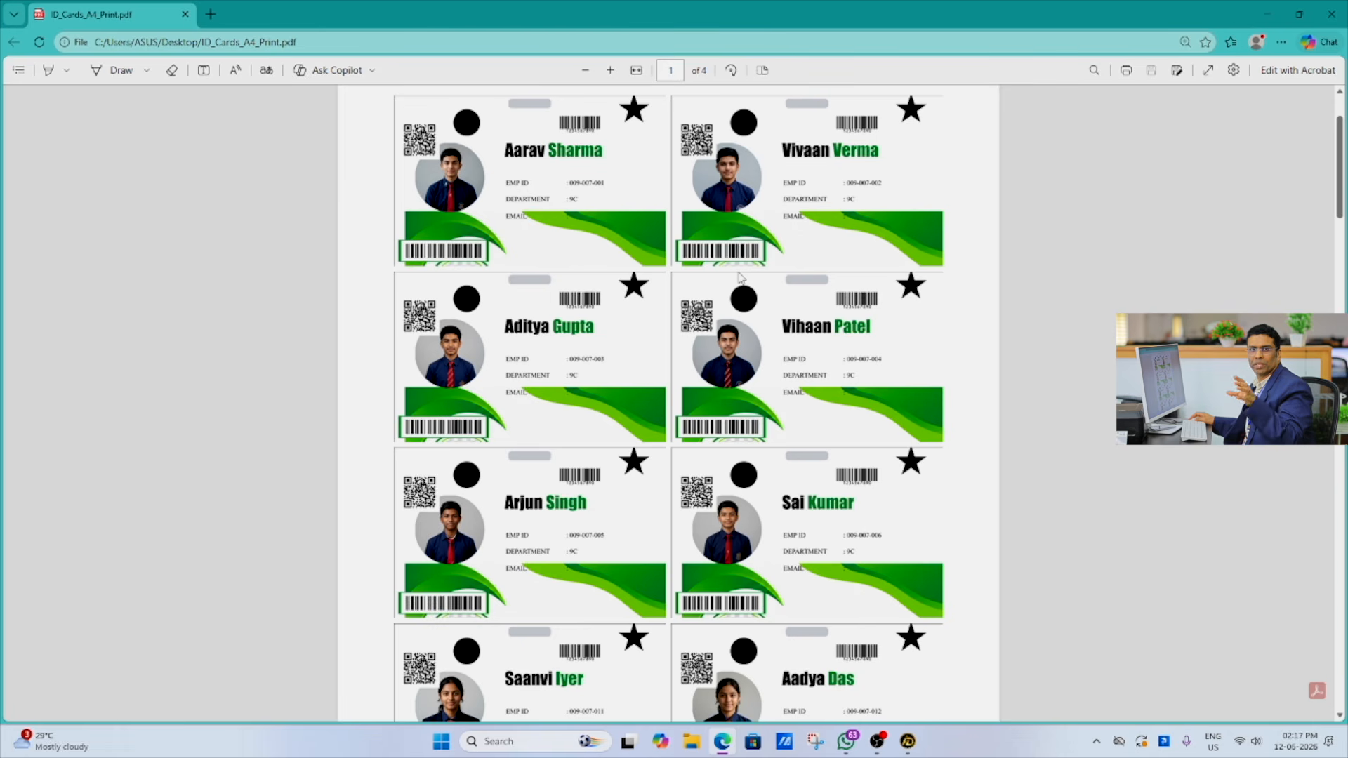
pyautogui.scroll(-5, 714, 263)
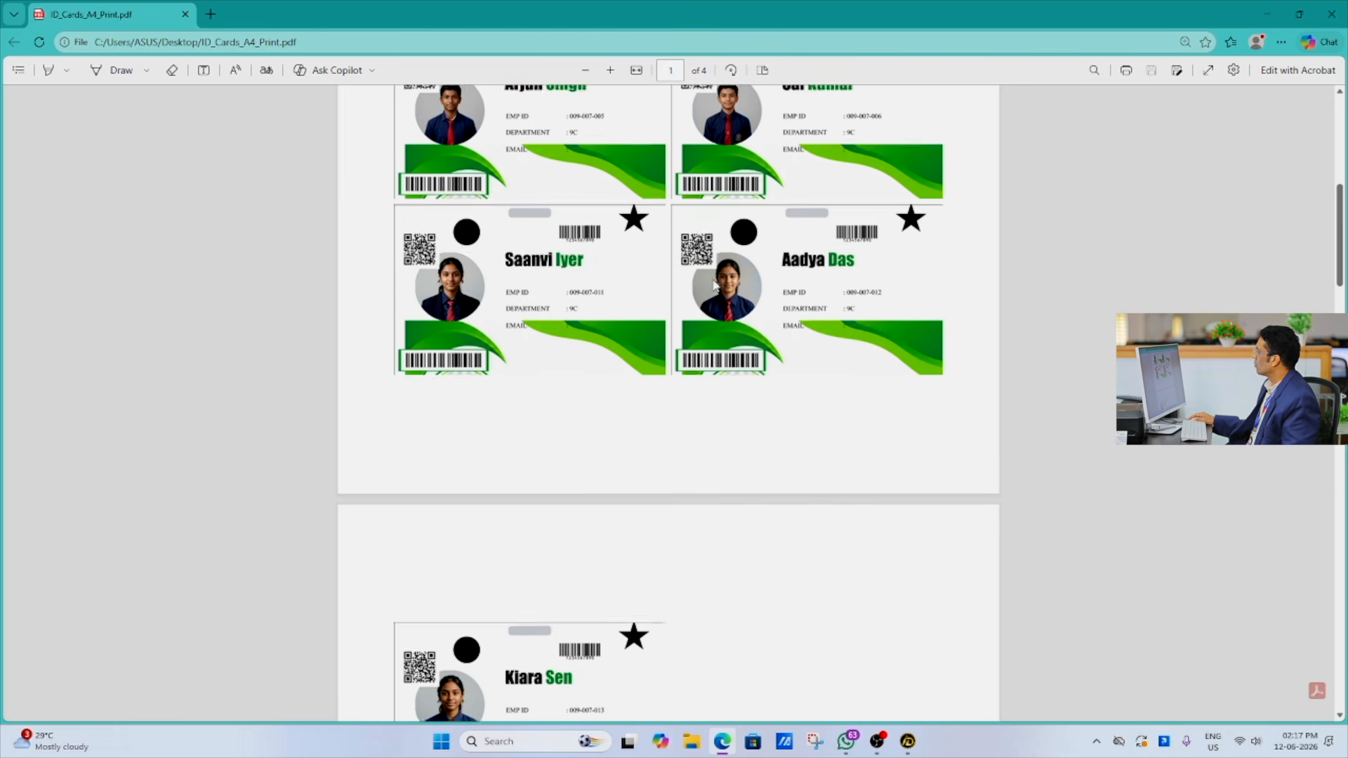
pyautogui.scroll(7, 736, 298)
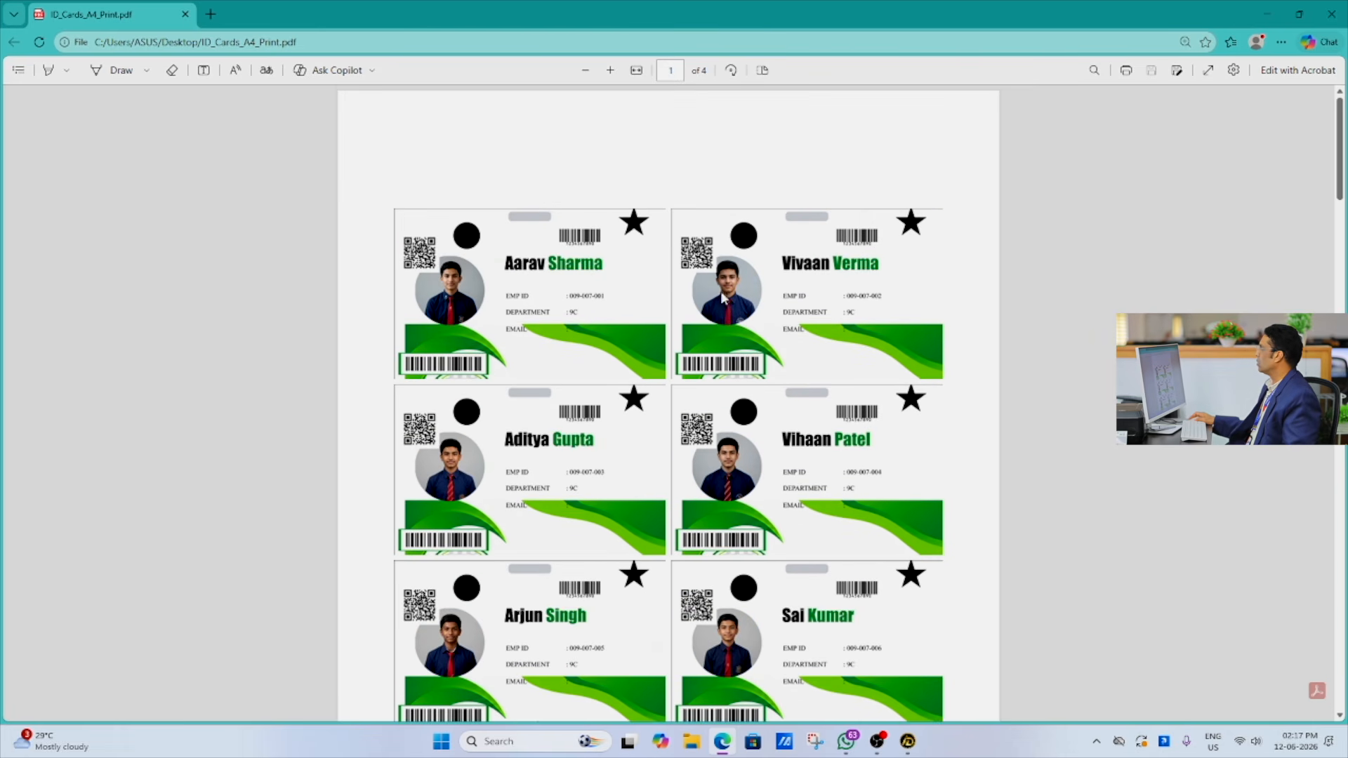
pyautogui.click(1331, 14)
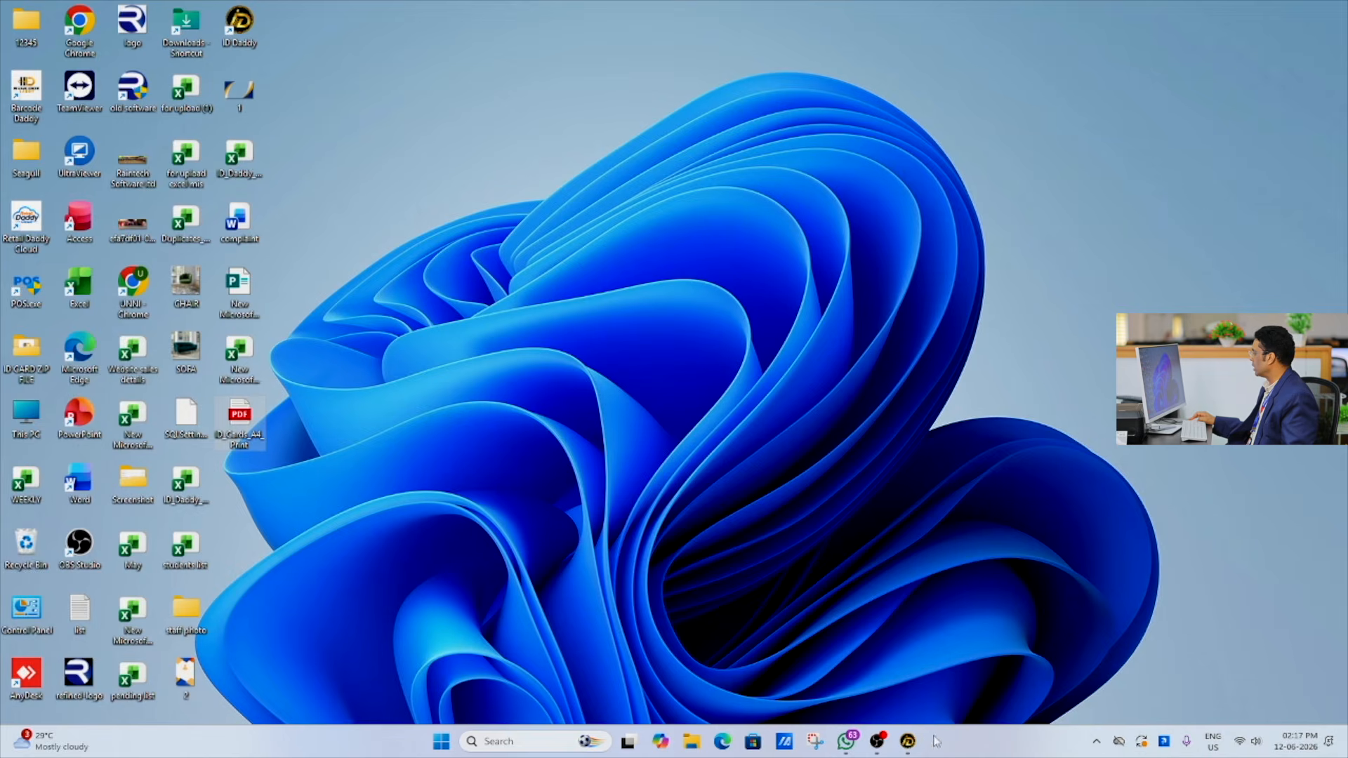
# Switch back to ID Daddy, look through the member previews and clear the current member selection.
pyautogui.click(908, 740)
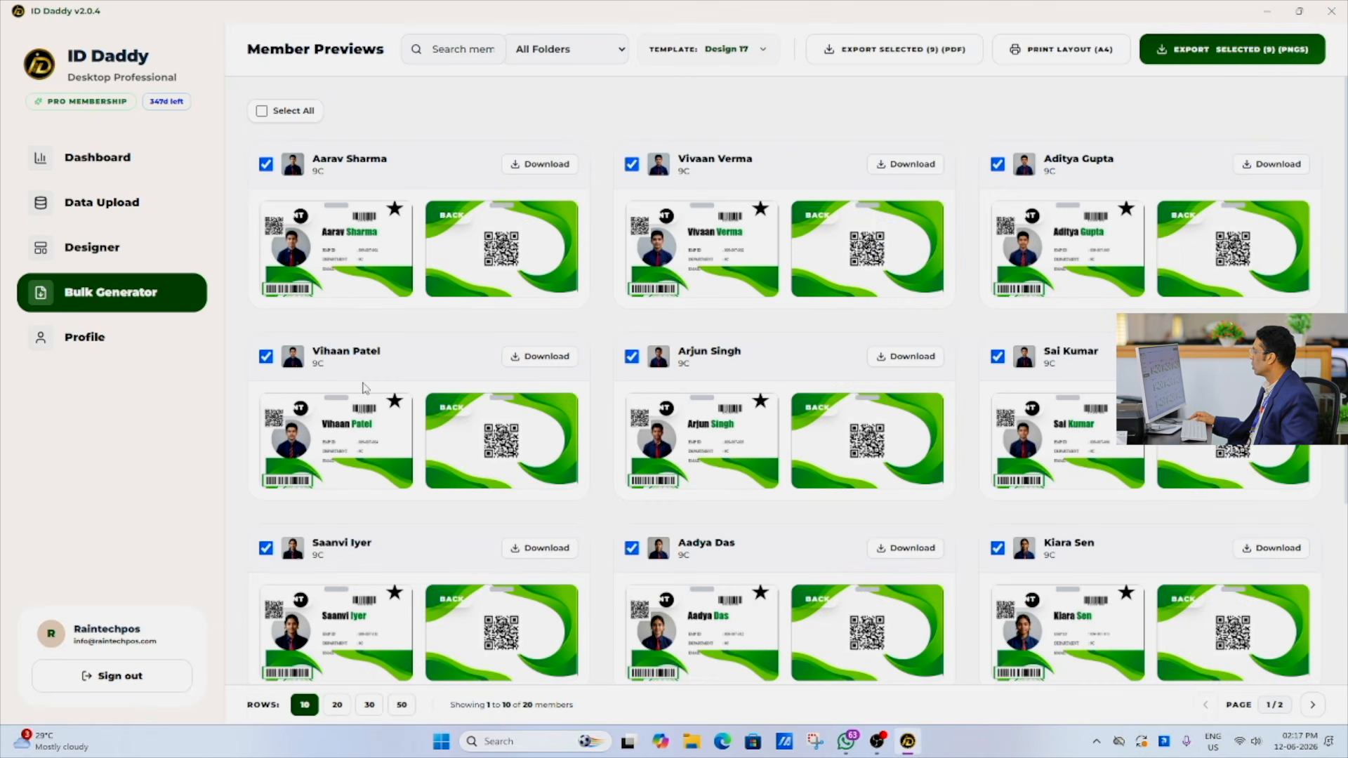
pyautogui.scroll(-3, 570, 448)
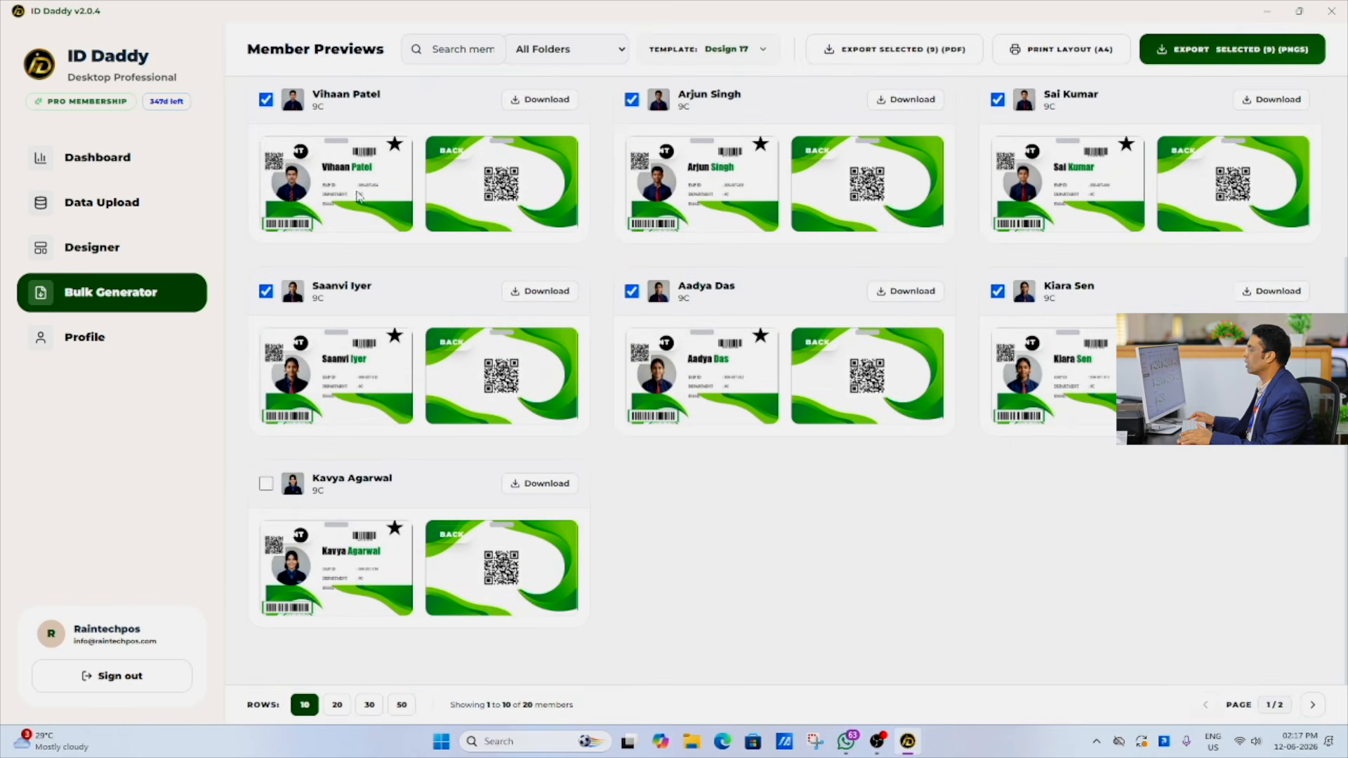
pyautogui.scroll(3, 361, 211)
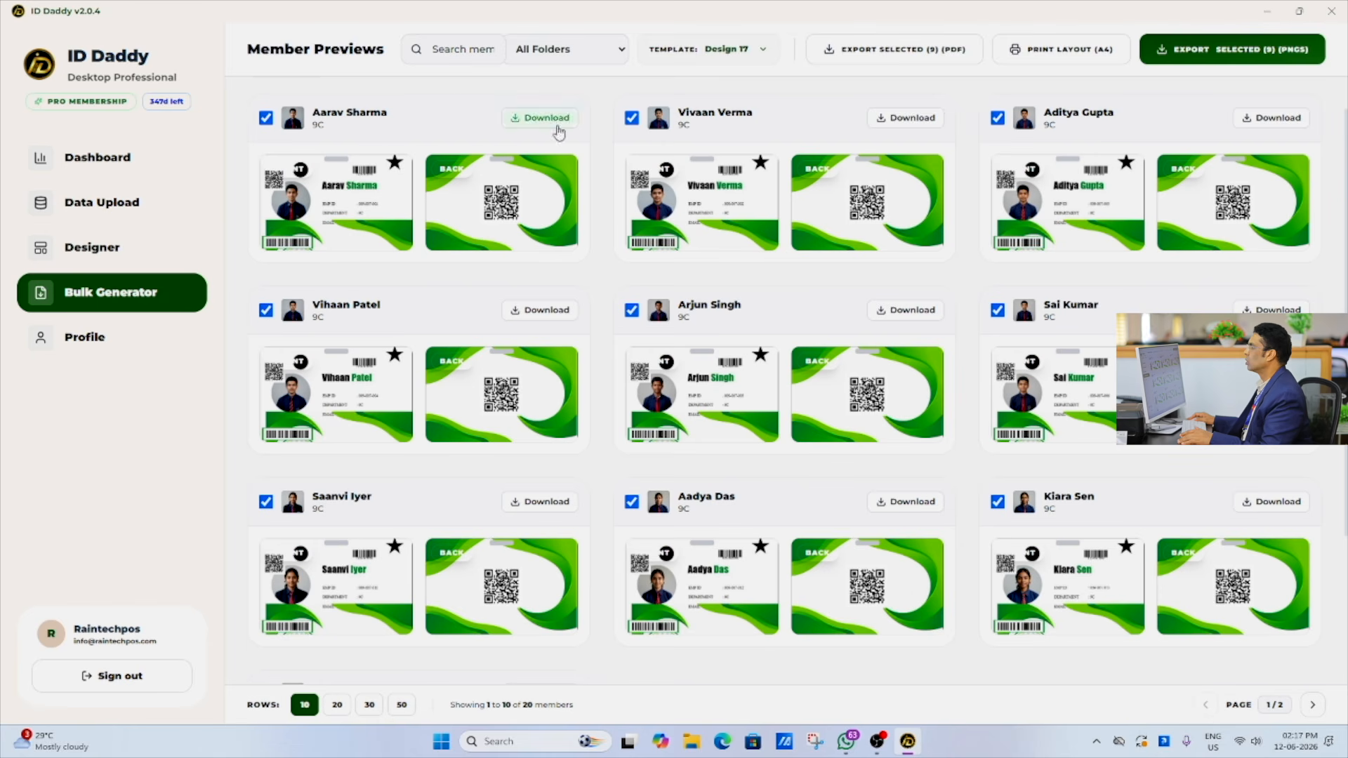
pyautogui.scroll(1, 274, 123)
pyautogui.click(262, 113)
pyautogui.click(262, 111)
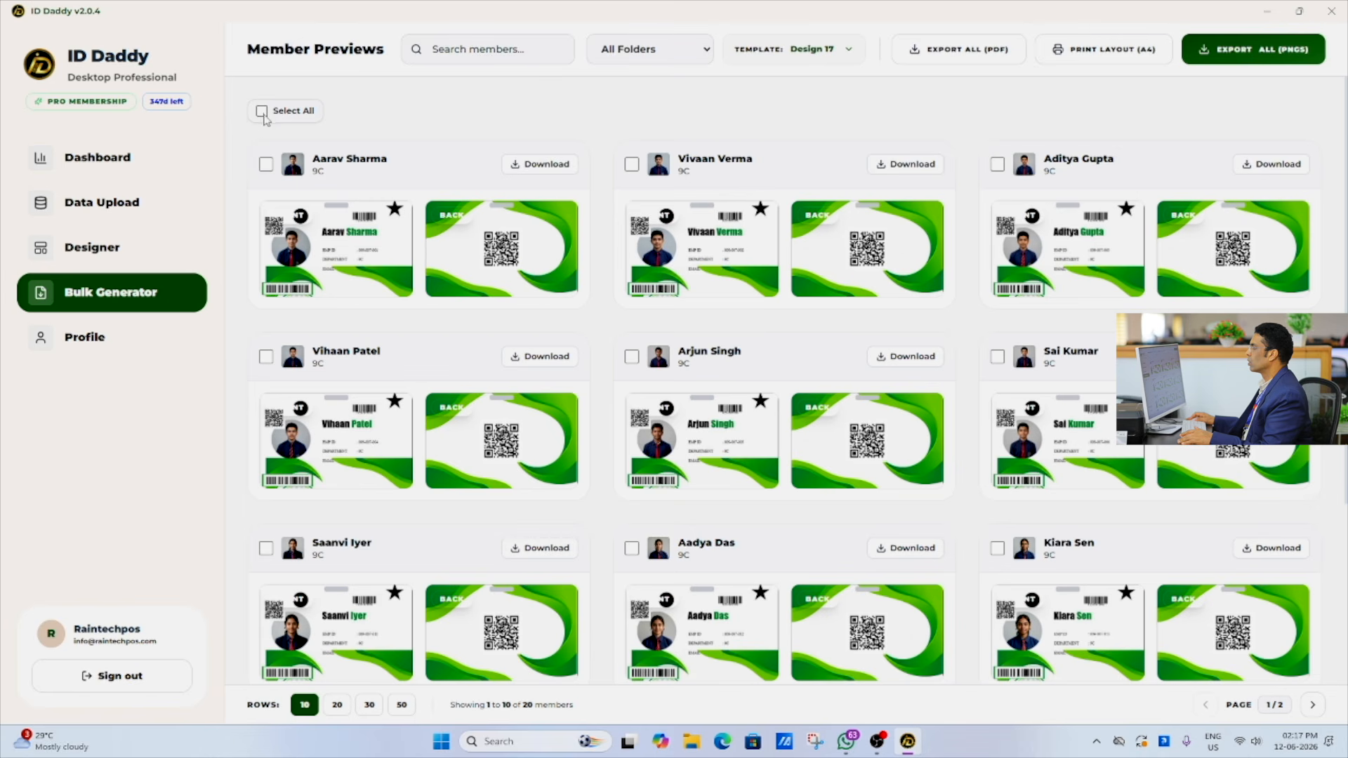
# Select the first eight member cards individually, leaving the third card in the third row unselected.
pyautogui.click(266, 163)
pyautogui.click(631, 164)
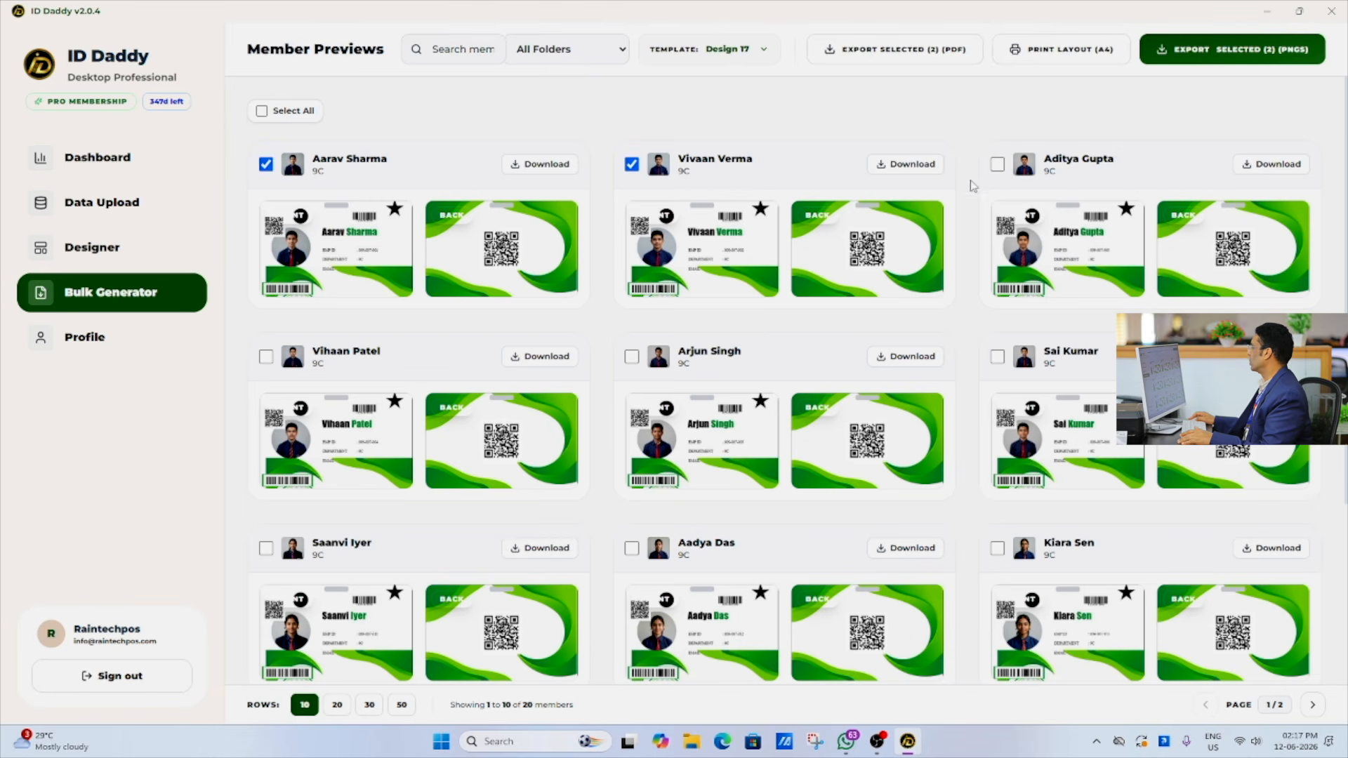
pyautogui.click(997, 164)
pyautogui.click(997, 357)
pyautogui.click(631, 356)
pyautogui.click(265, 357)
pyautogui.click(266, 548)
pyautogui.click(631, 548)
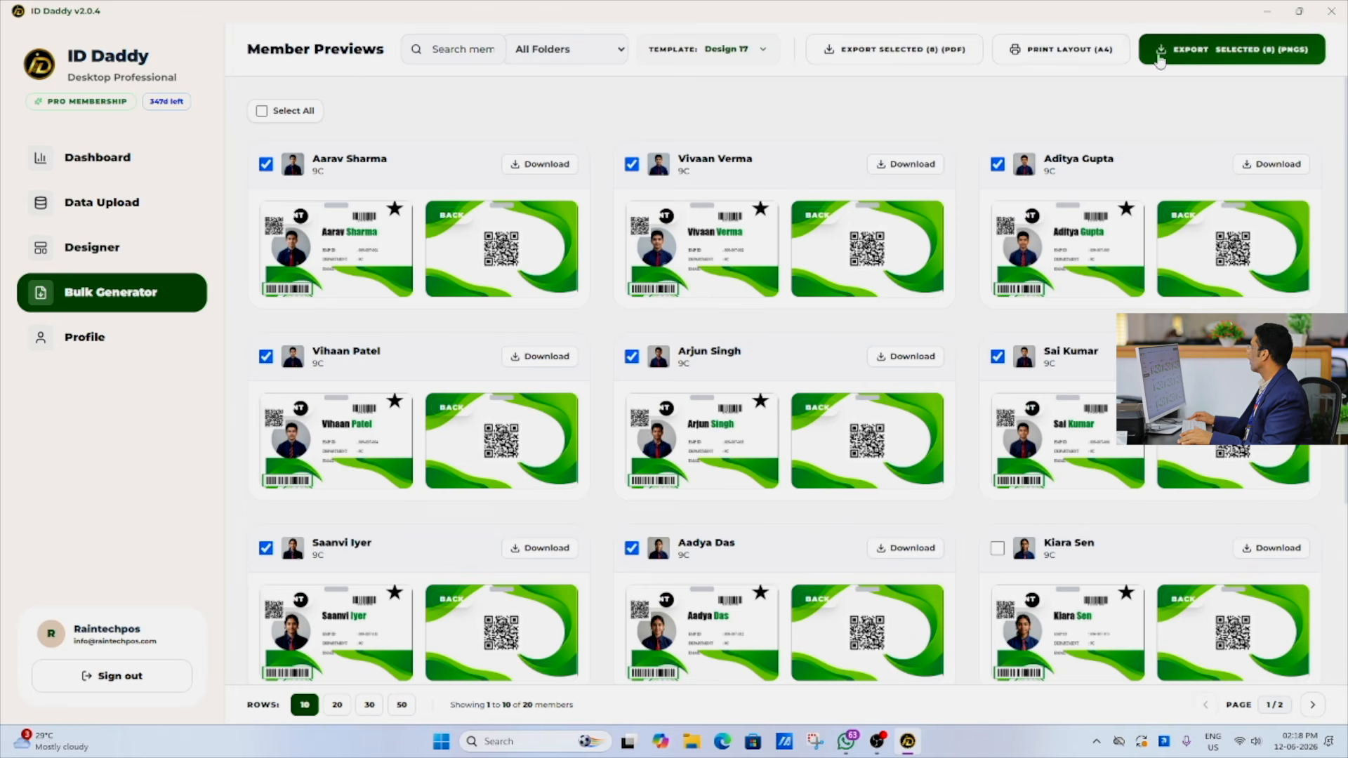
# Export the selected cards as a duplex A4 PDF named 1 on the Desktop, and minimize ID Daddy.
pyautogui.click(1107, 55)
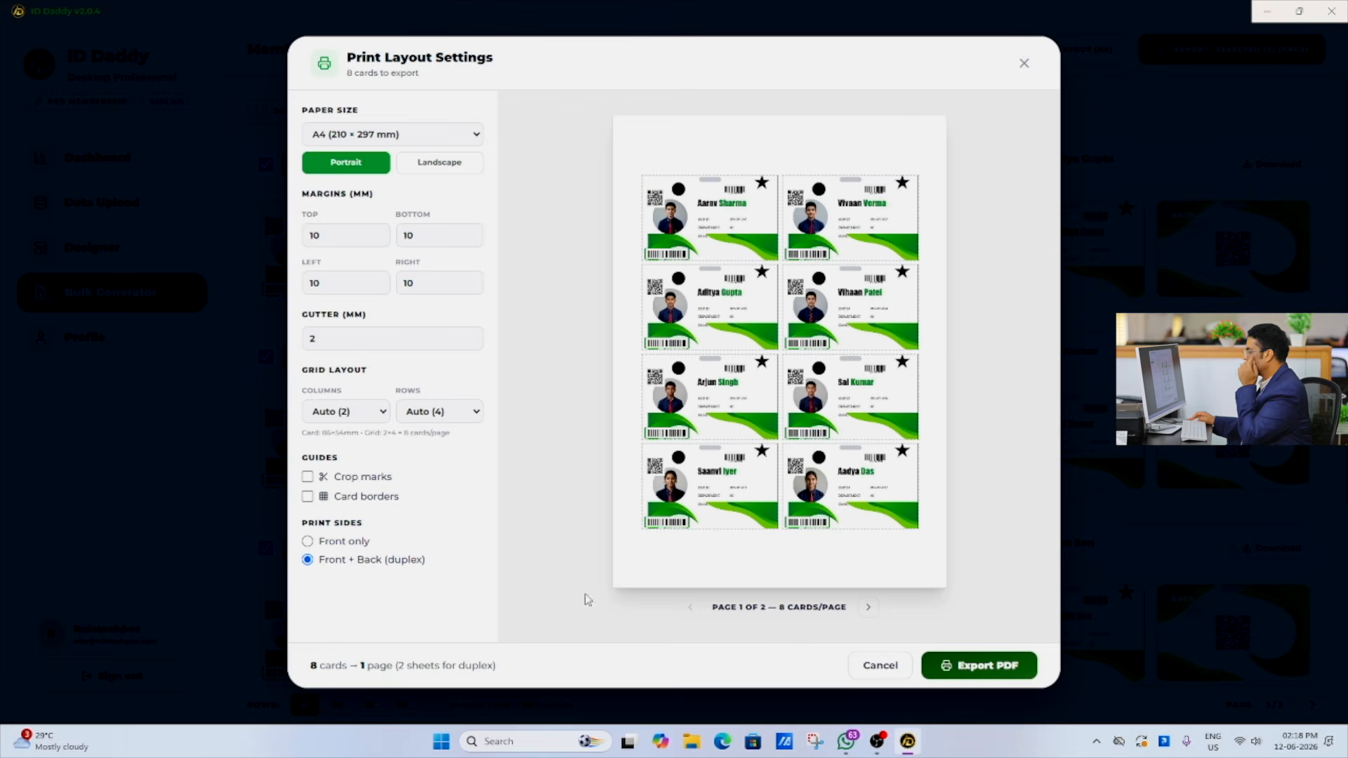
pyautogui.click(961, 669)
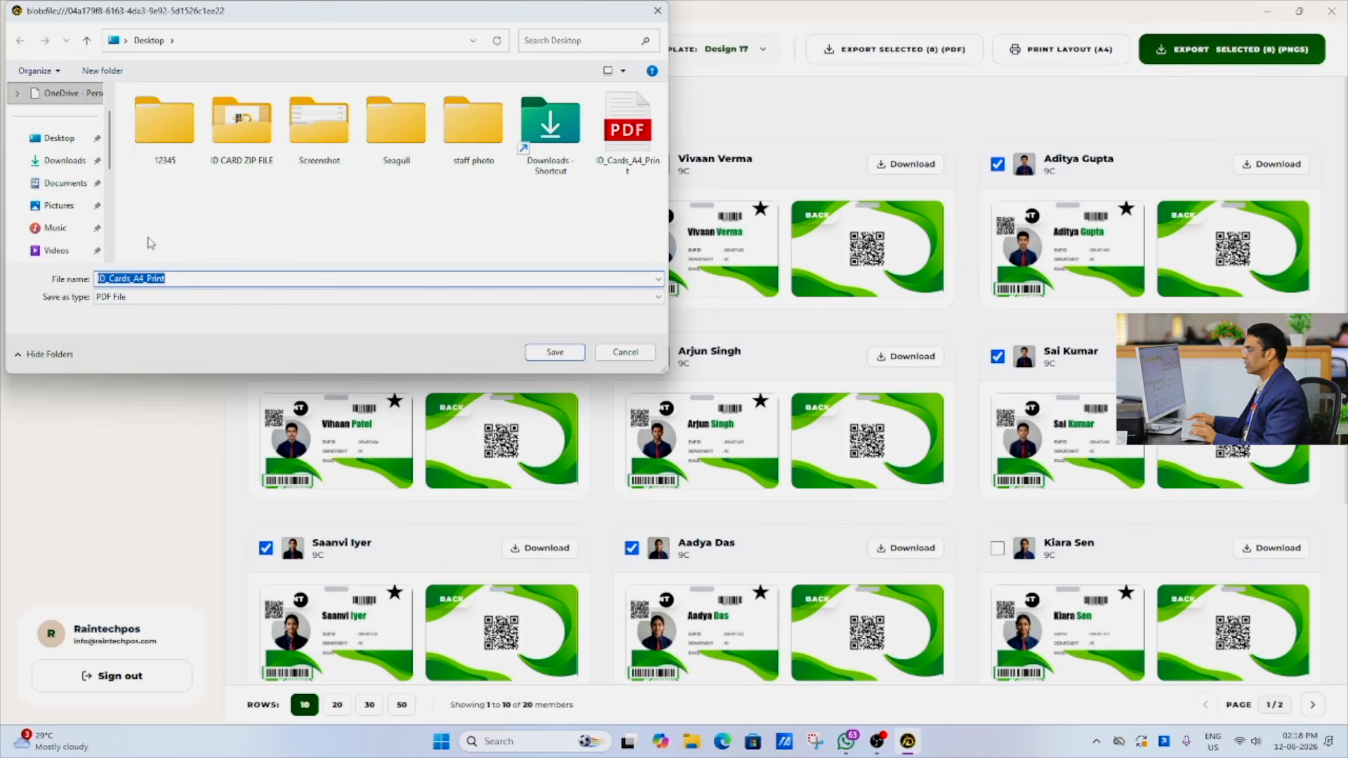
pyautogui.write('1')
pyautogui.click(553, 354)
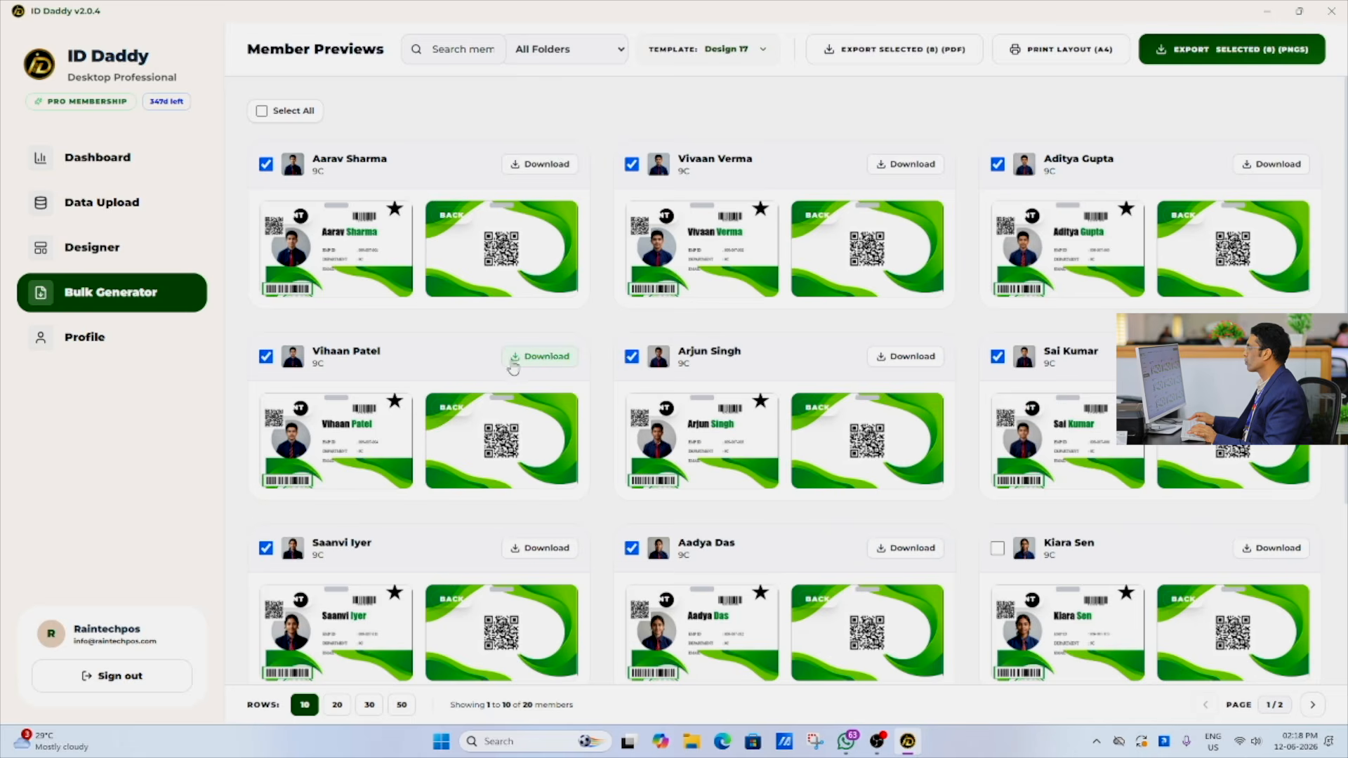
pyautogui.click(1267, 11)
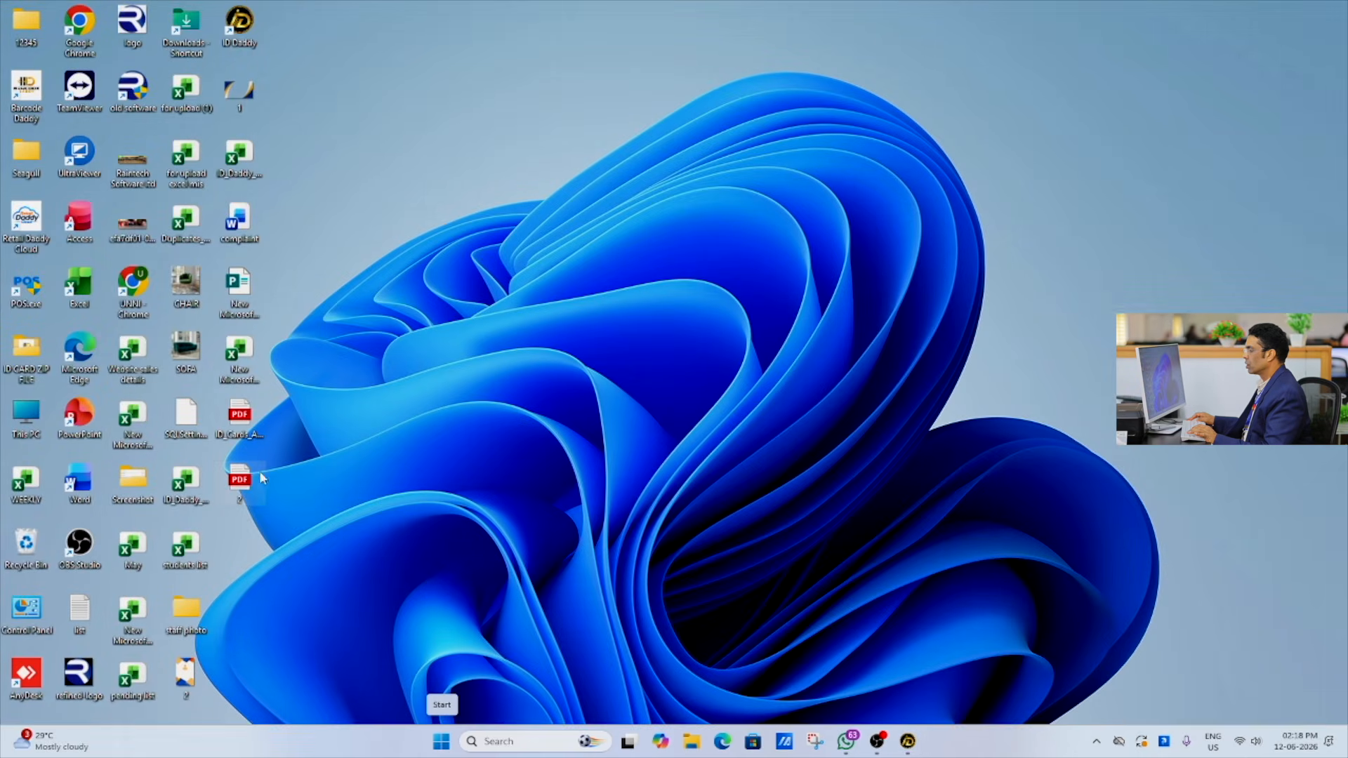
# Open 2.pdf from the Desktop, review the card fronts and backs on both pages, and close it.
pyautogui.doubleClick(264, 471)
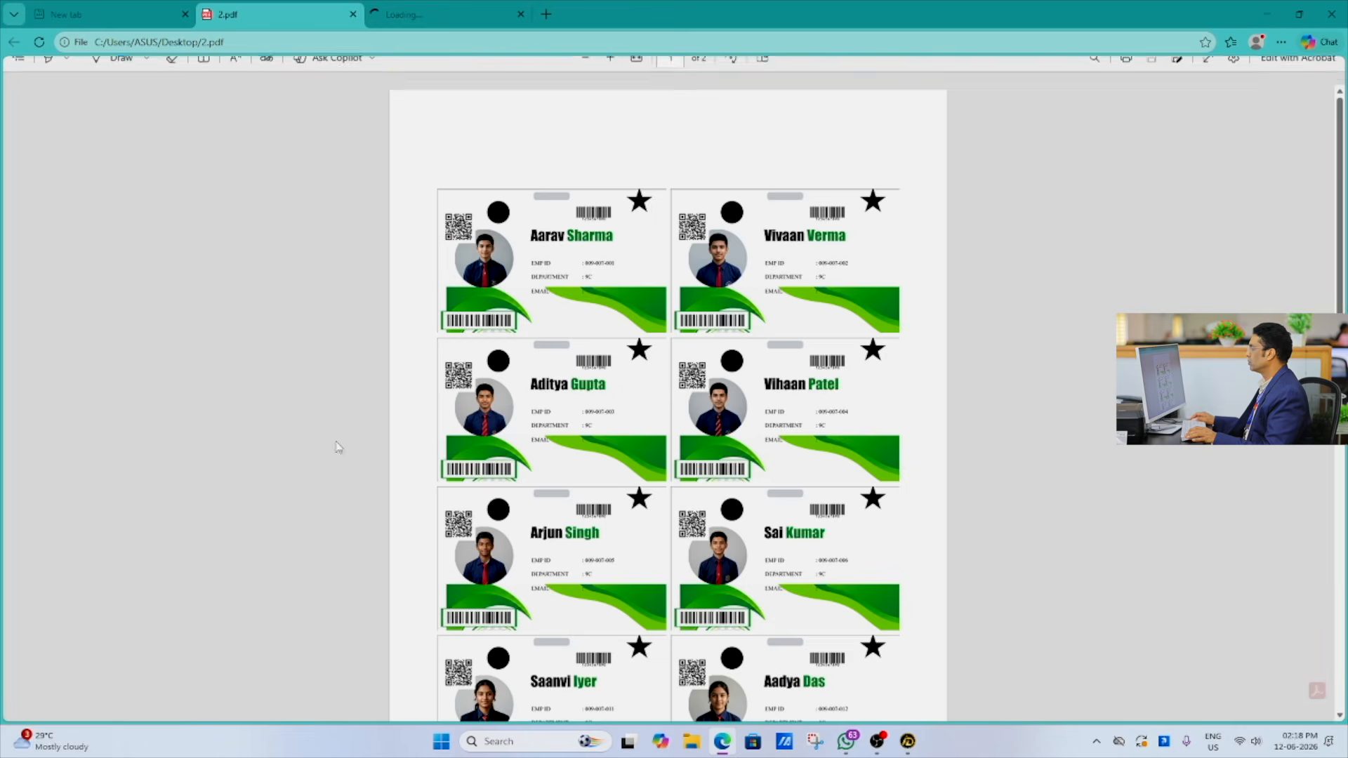
pyautogui.scroll(-10, 597, 476)
pyautogui.scroll(6, 600, 478)
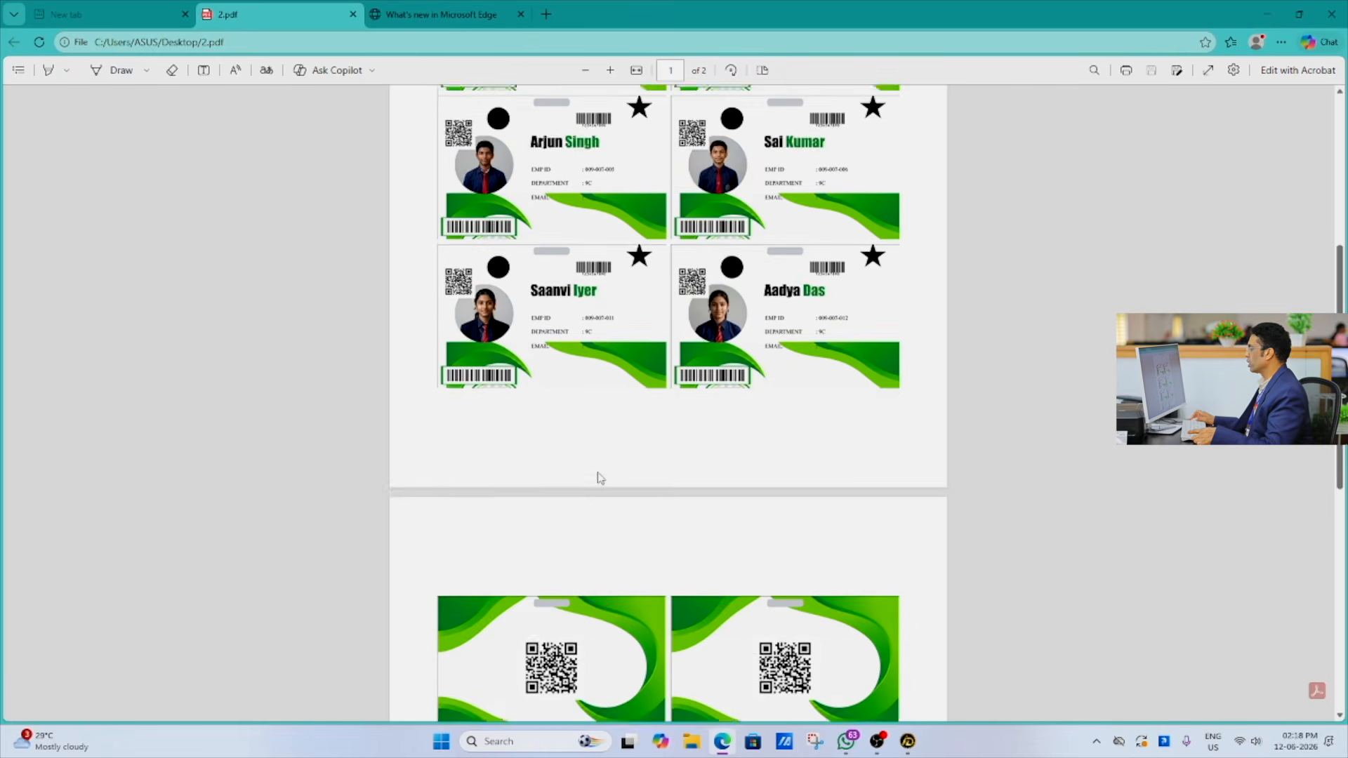
pyautogui.scroll(5, 601, 478)
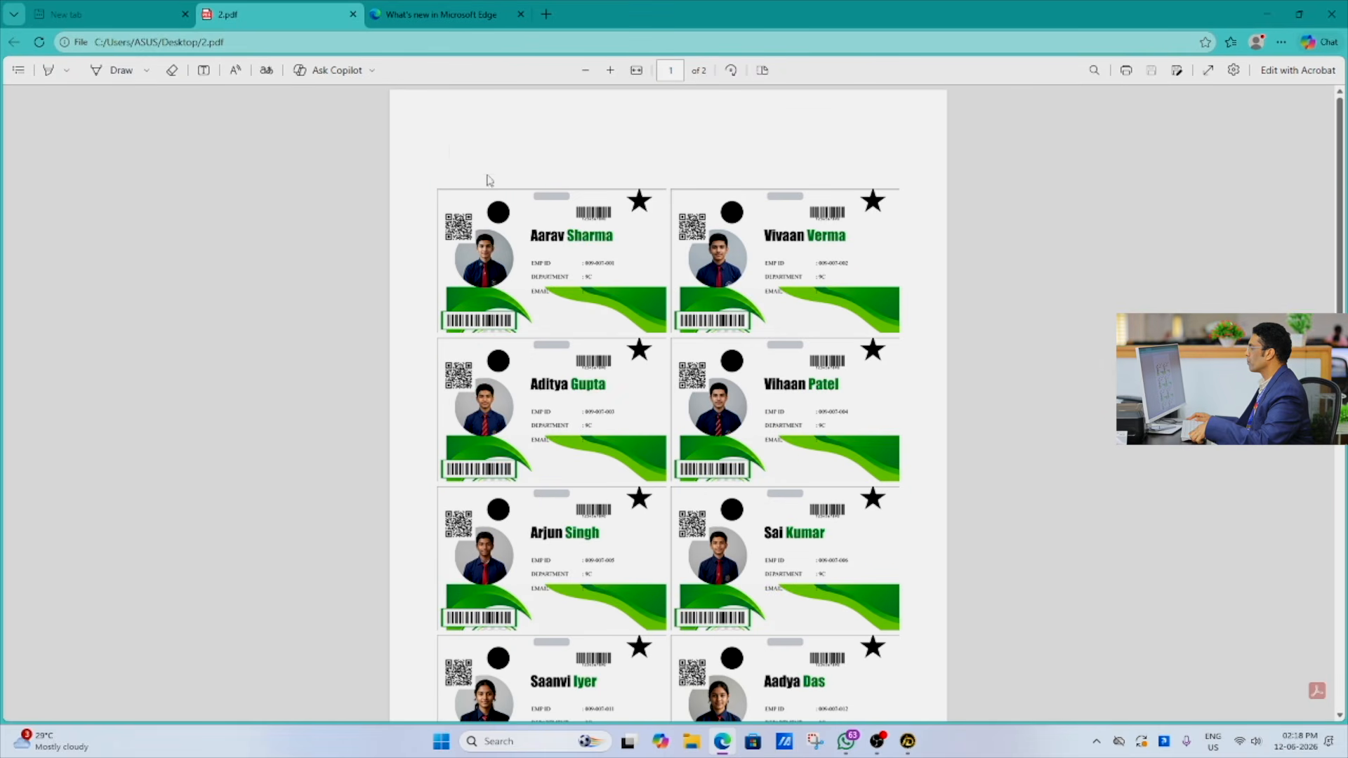
pyautogui.scroll(-1, 779, 455)
pyautogui.scroll(-8, 779, 456)
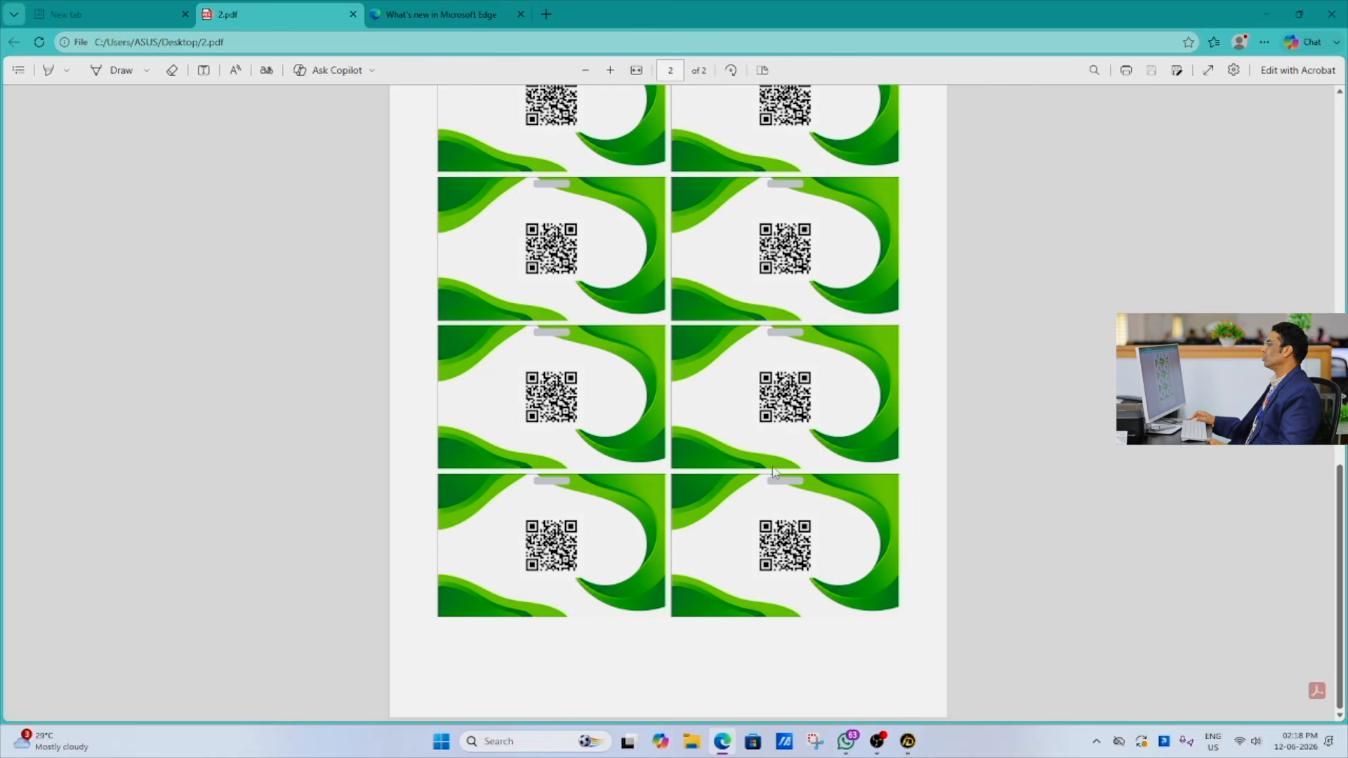
pyautogui.scroll(10, 774, 472)
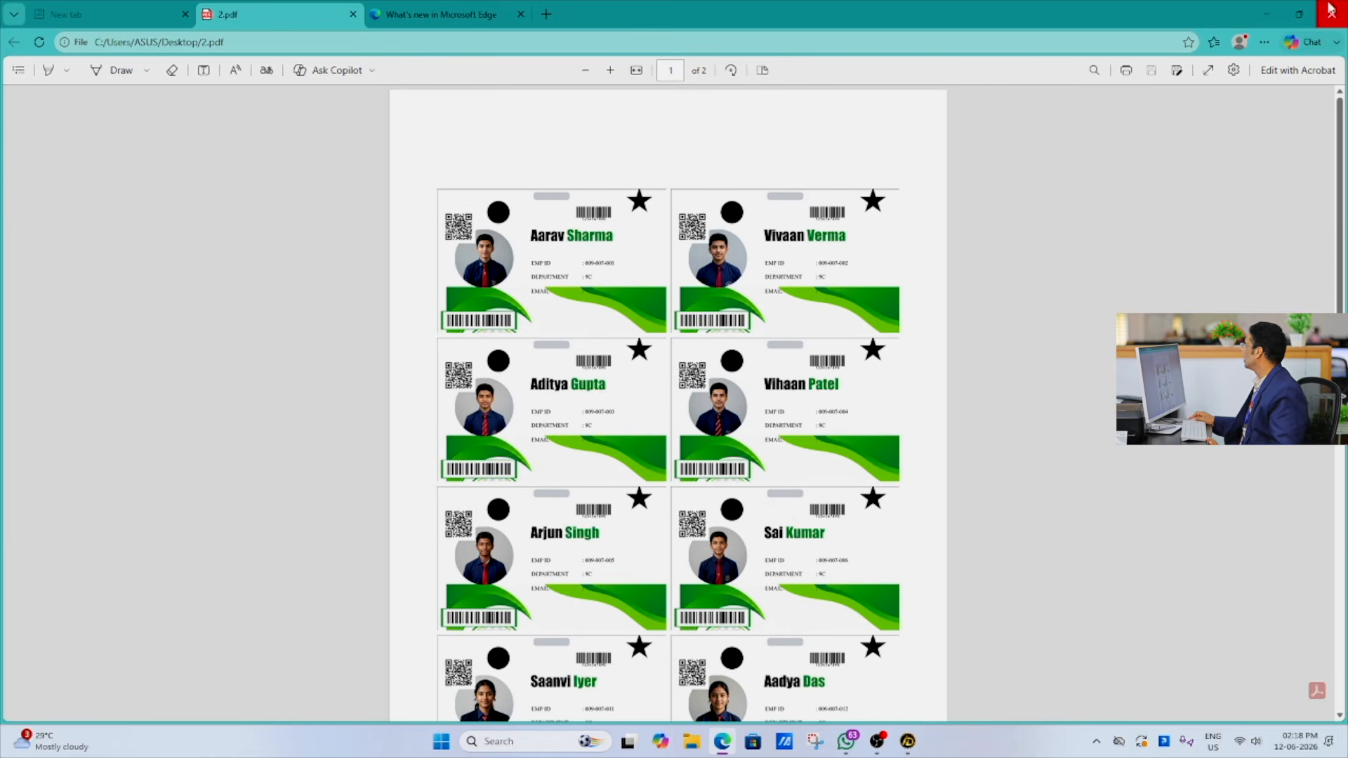
pyautogui.click(1332, 13)
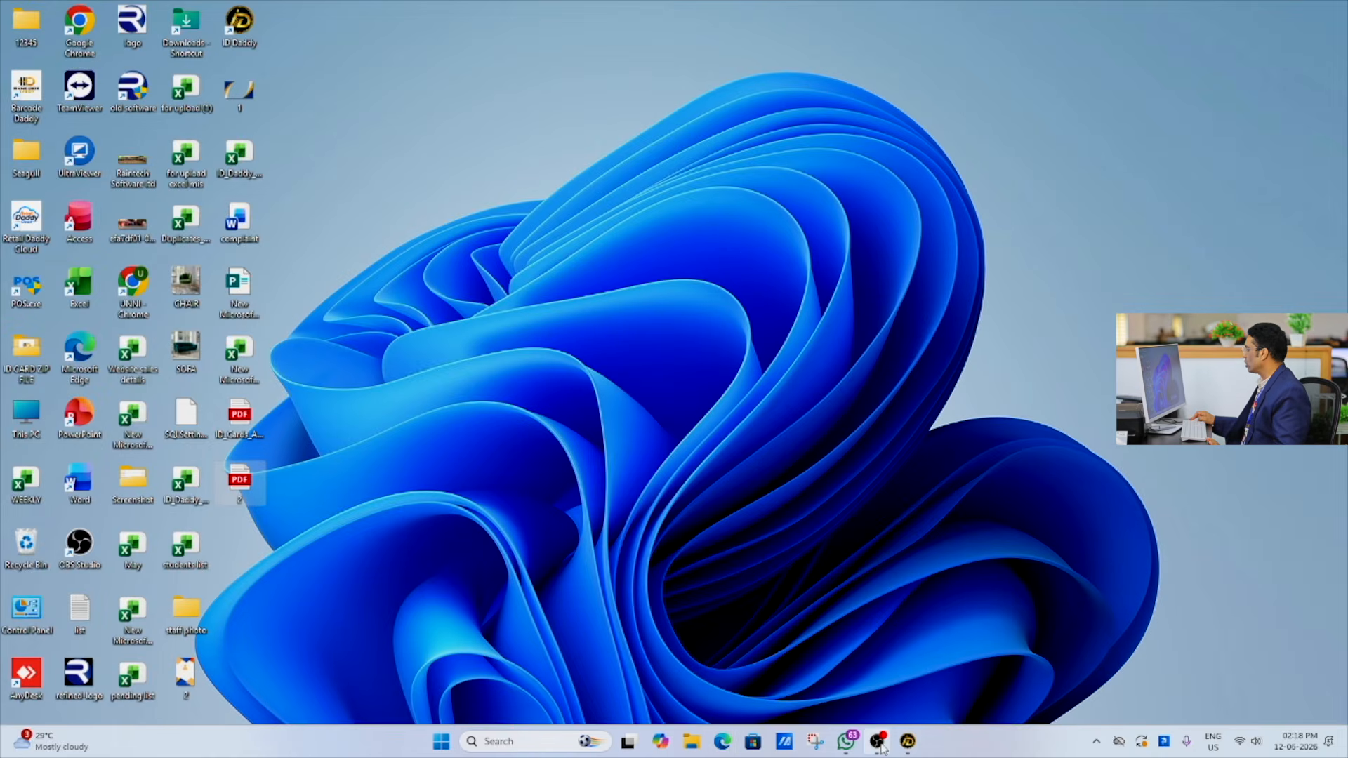
# Switch back to ID Daddy, export the selected cards as PNGs to the ID_Cards_PNG_Batch ZIP archive on the Desktop, and minimize ID Daddy.
pyautogui.click(907, 747)
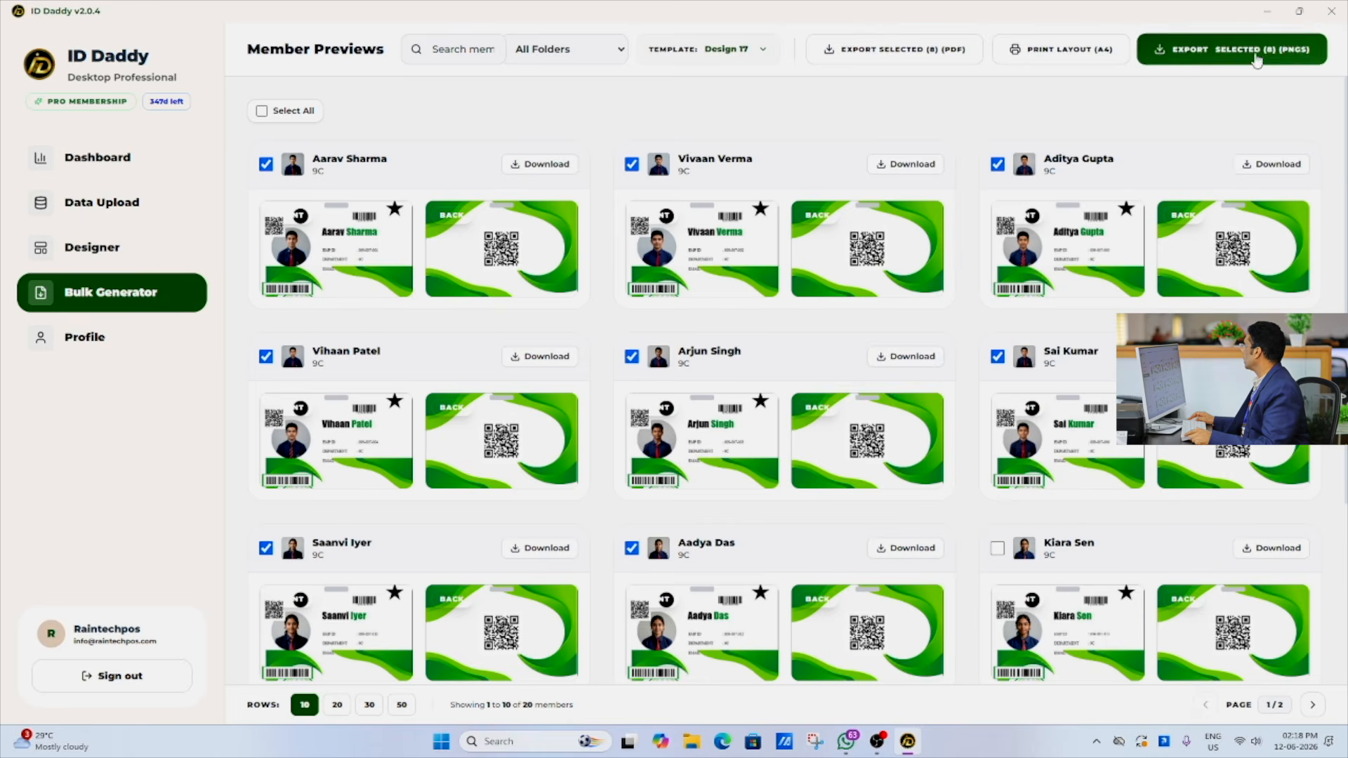
pyautogui.click(1227, 69)
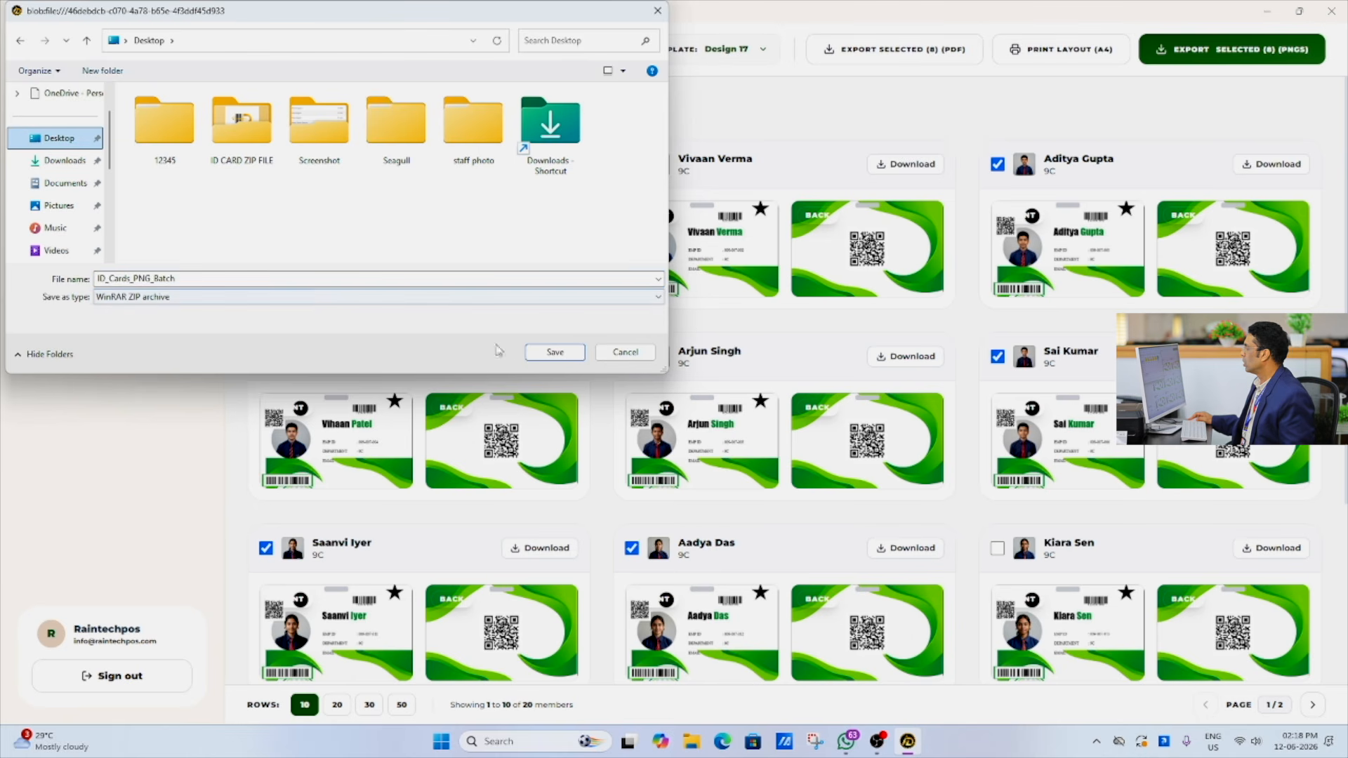
pyautogui.click(555, 352)
pyautogui.click(1268, 10)
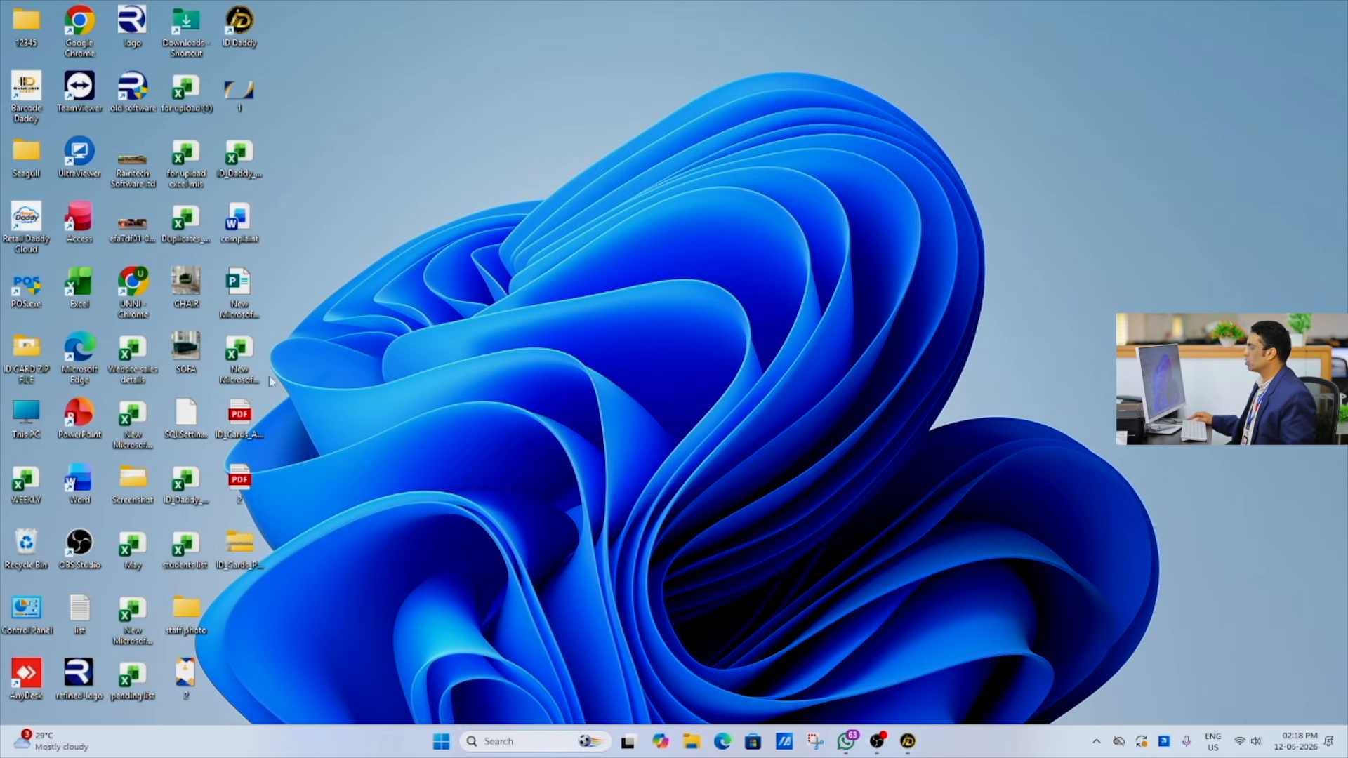
# Open the ID_Cards_PNG_Batch archive and view the front and back card images in the fourth member folder.
pyautogui.doubleClick(240, 554)
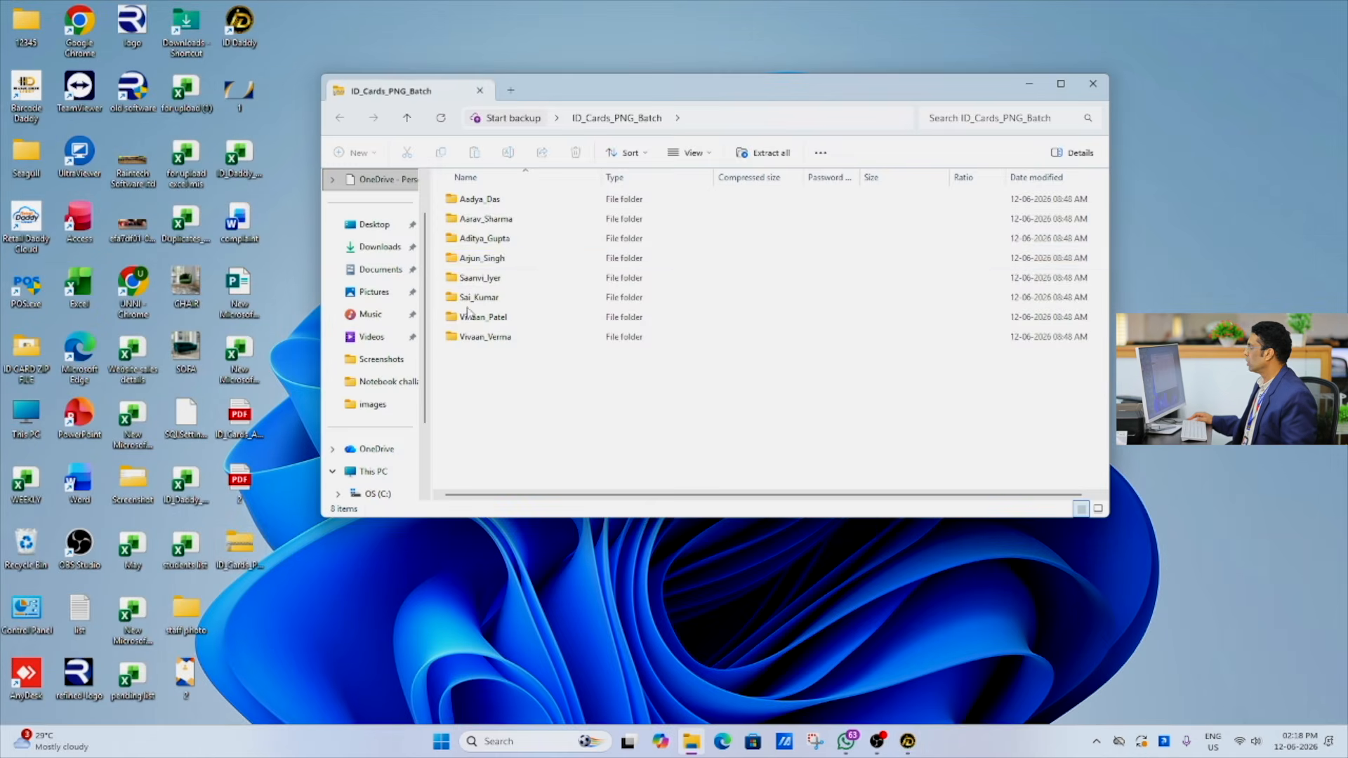
pyautogui.doubleClick(484, 259)
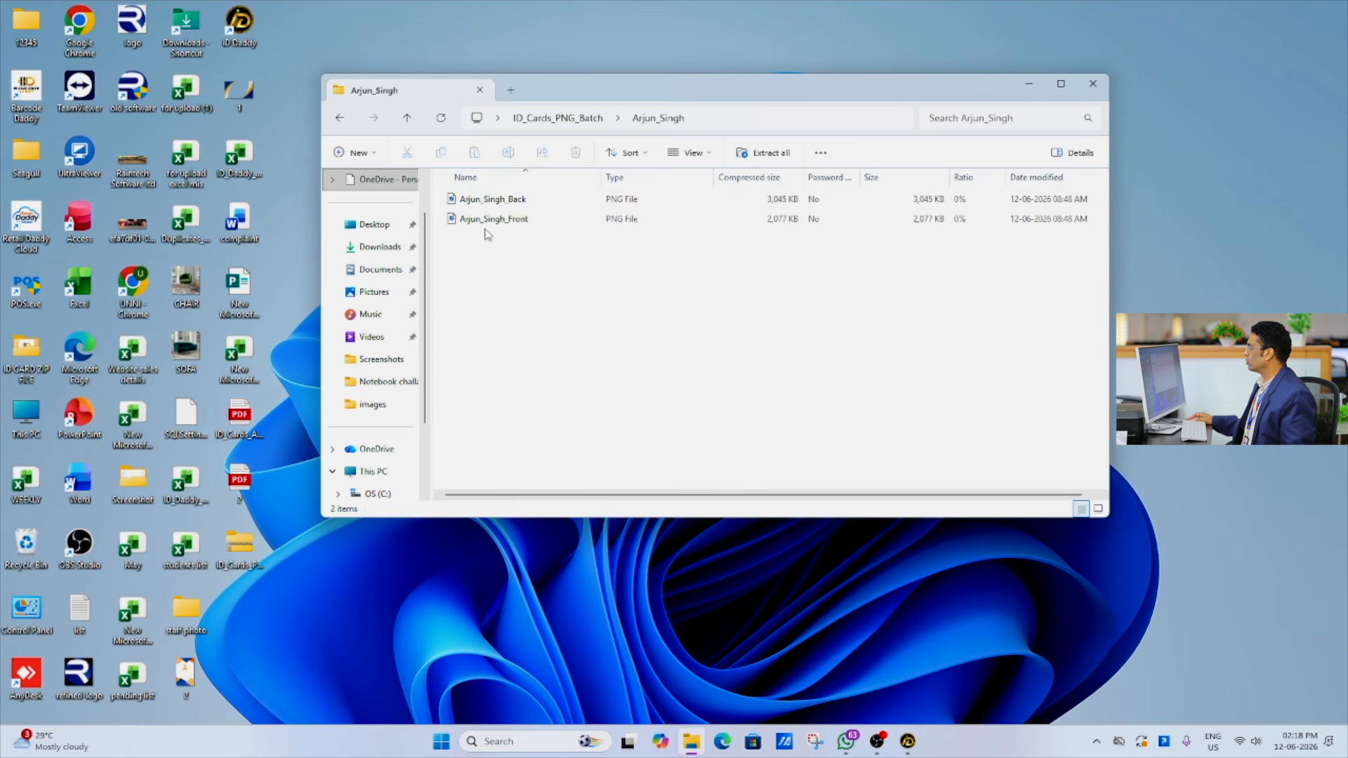
pyautogui.click(486, 222)
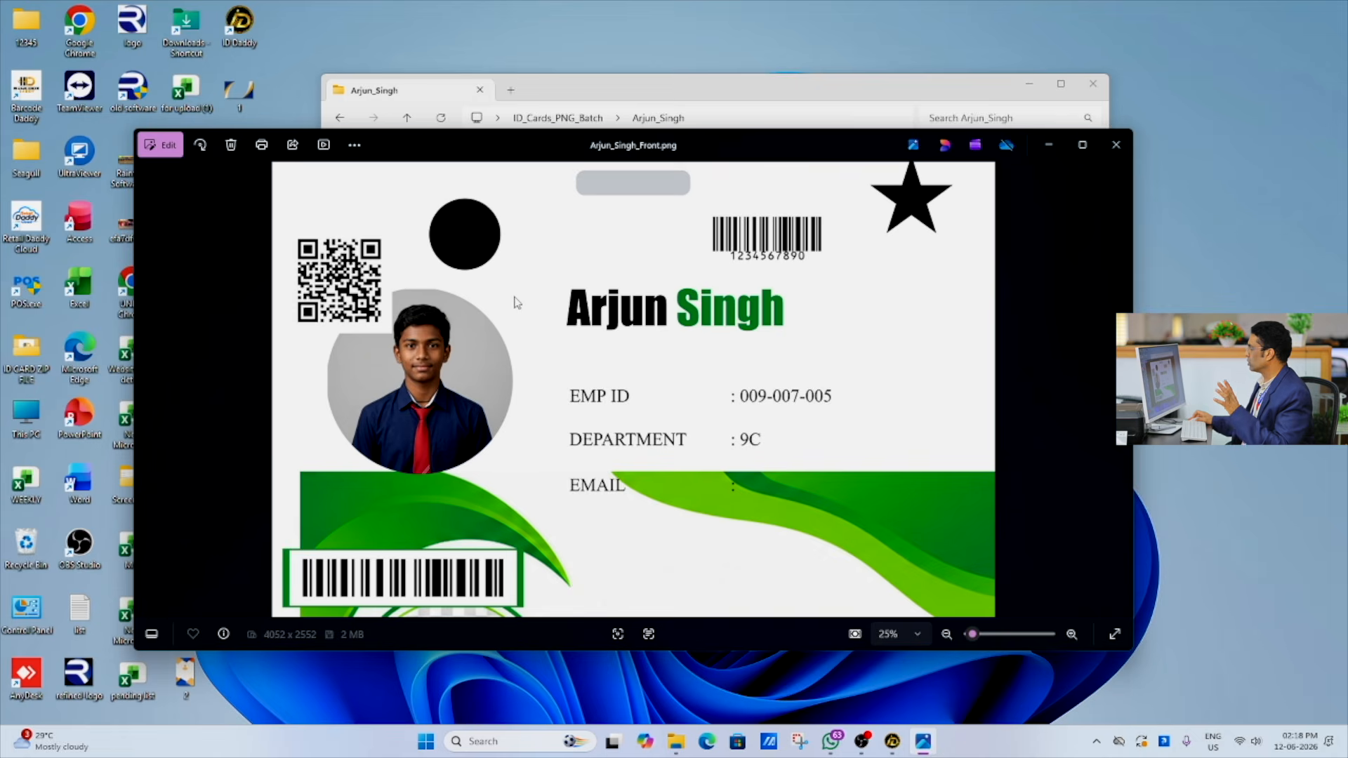
pyautogui.click(1115, 145)
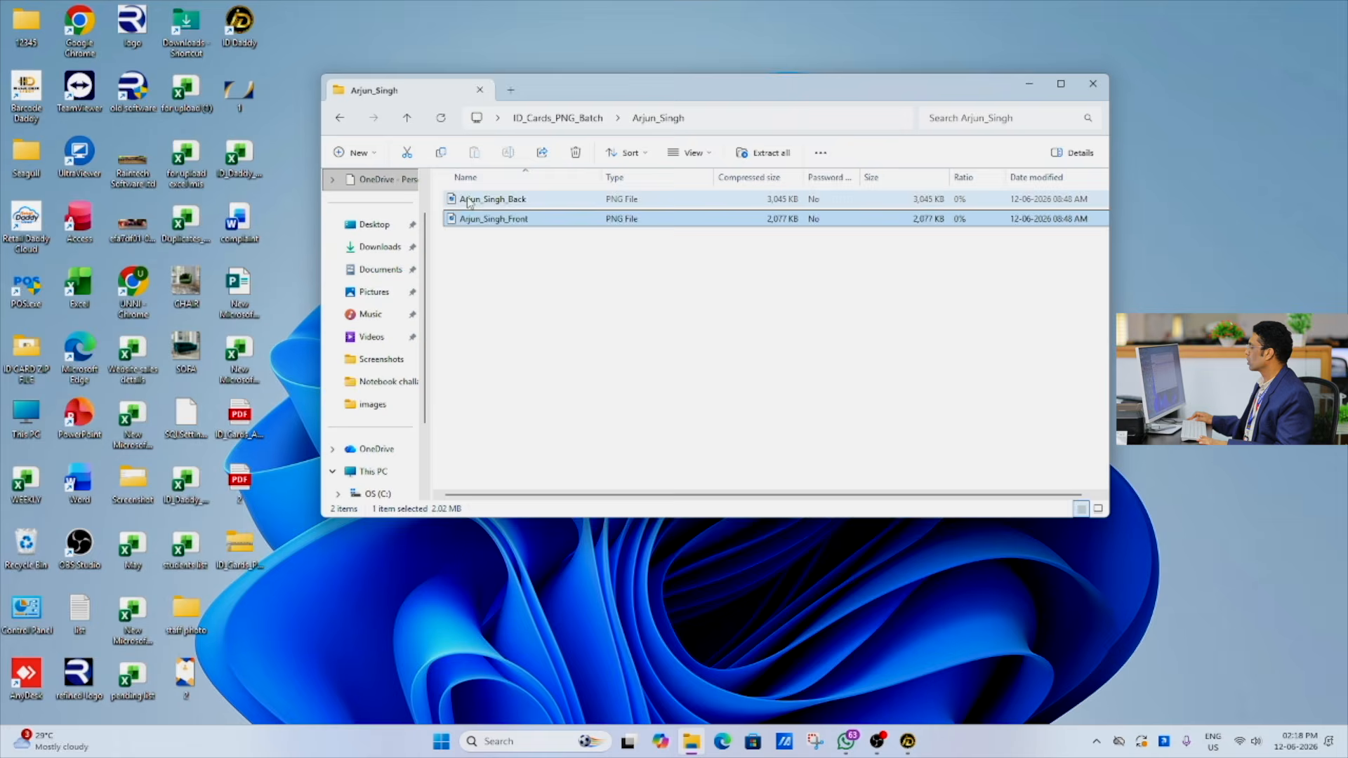
pyautogui.doubleClick(481, 204)
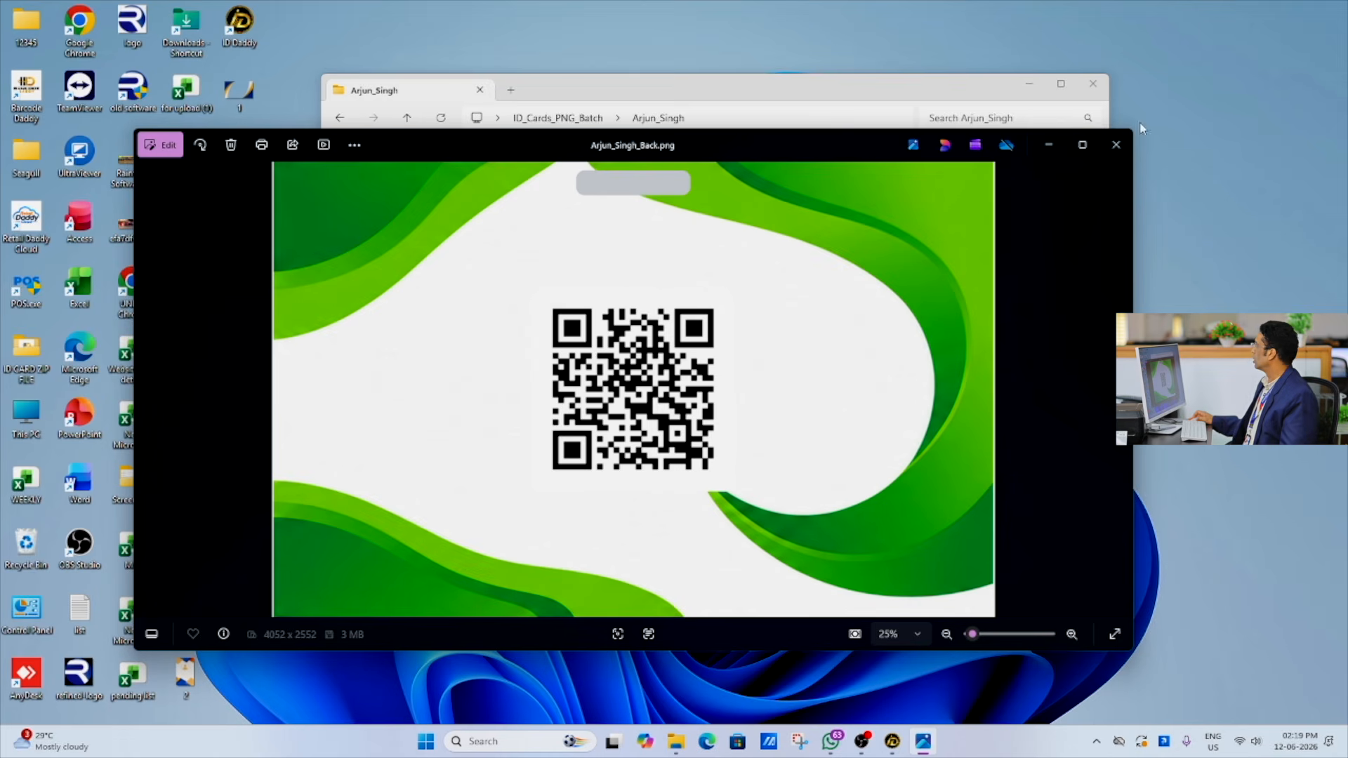
pyautogui.click(1115, 145)
pyautogui.click(340, 117)
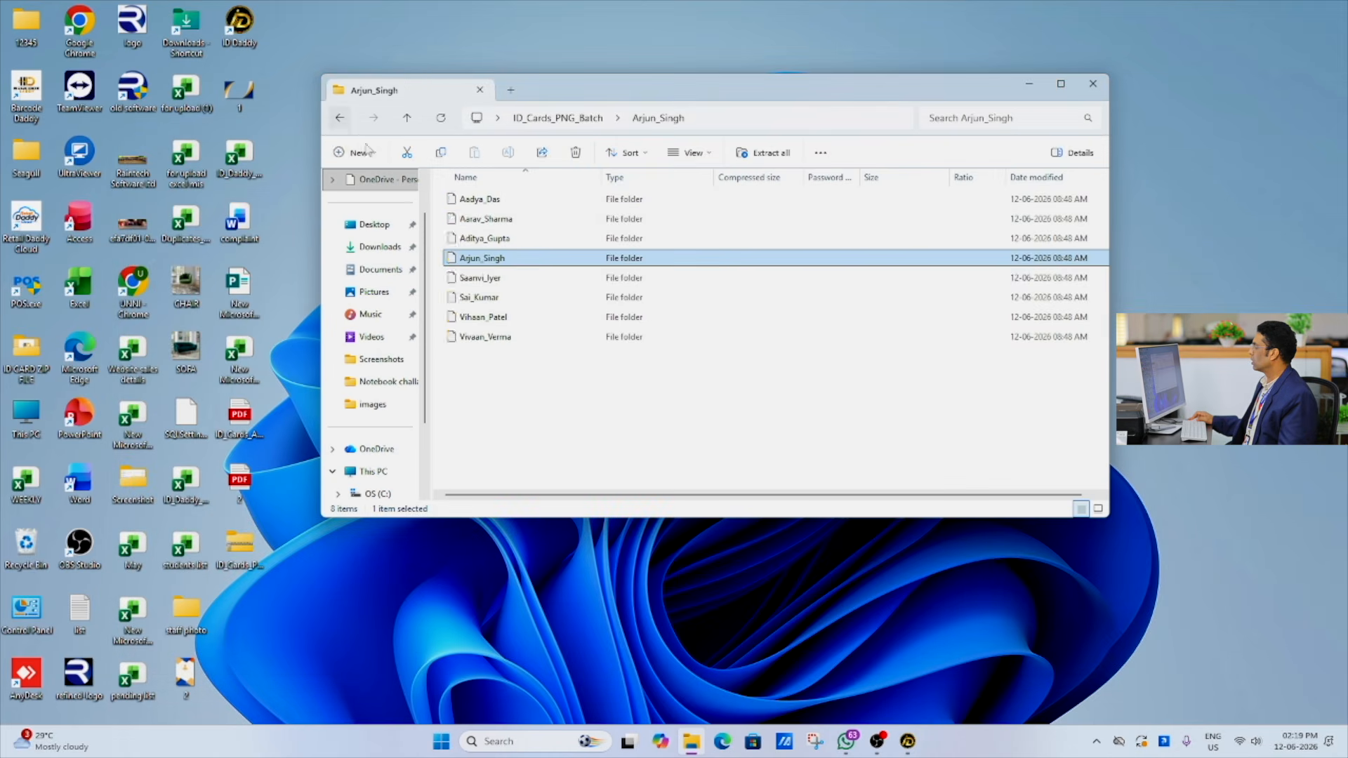
# View the back and front card images in the sixth member folder, and close the archive window.
pyautogui.doubleClick(496, 303)
pyautogui.doubleClick(477, 219)
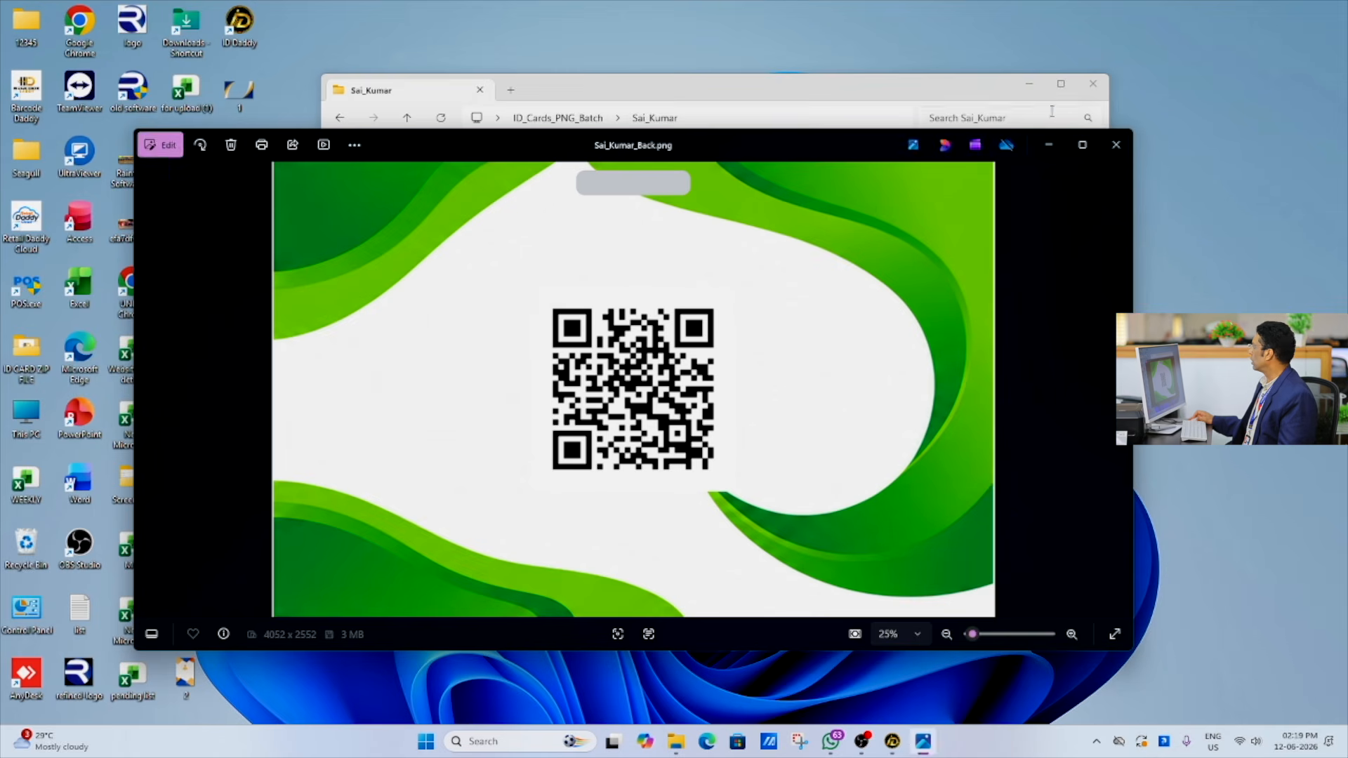
pyautogui.click(1115, 145)
pyautogui.doubleClick(503, 221)
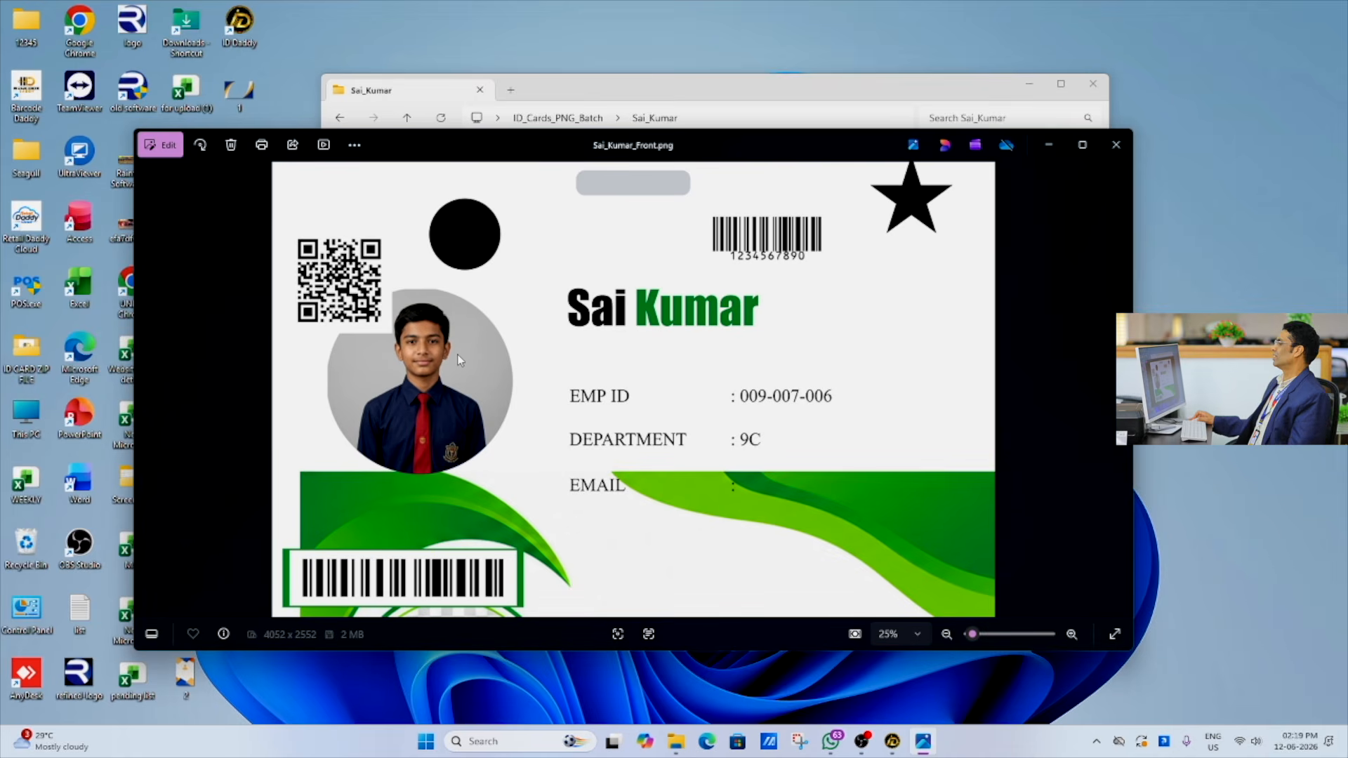
pyautogui.click(1116, 145)
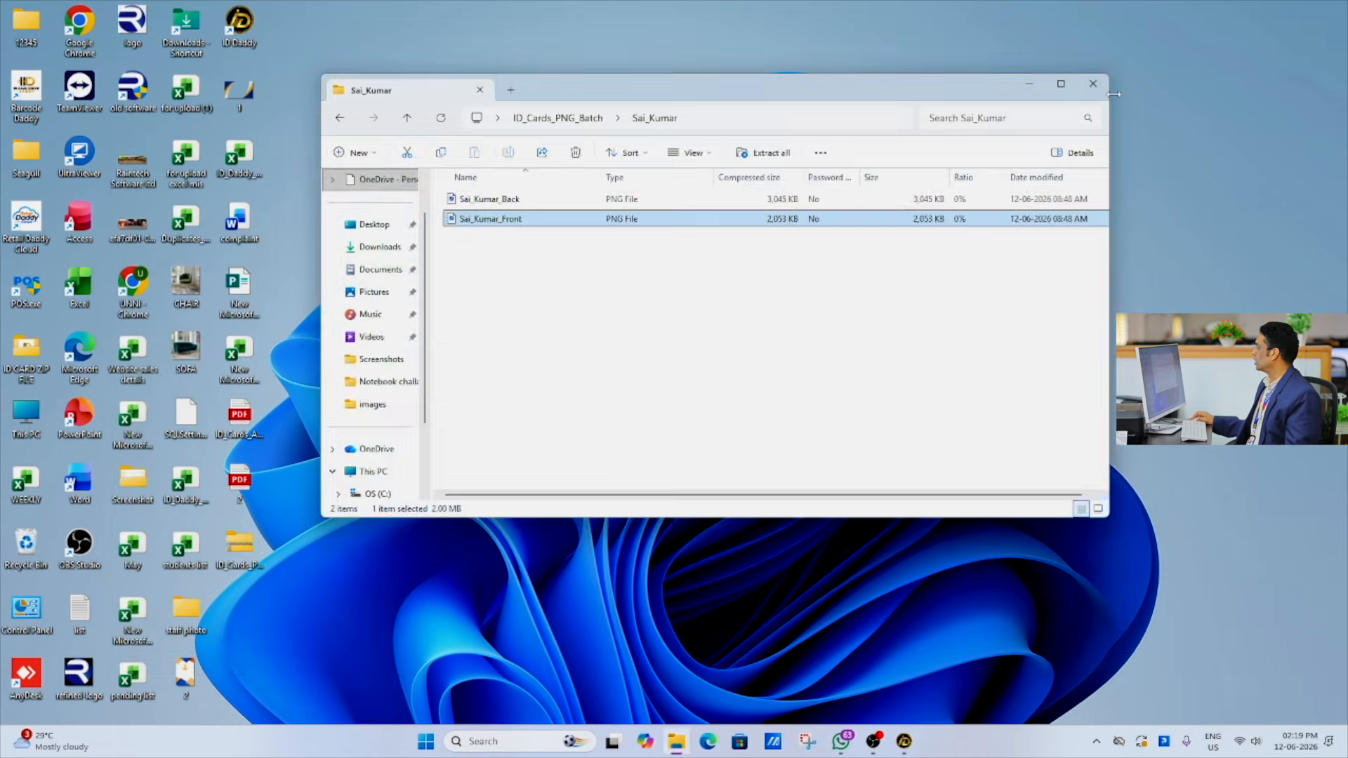
pyautogui.click(1093, 83)
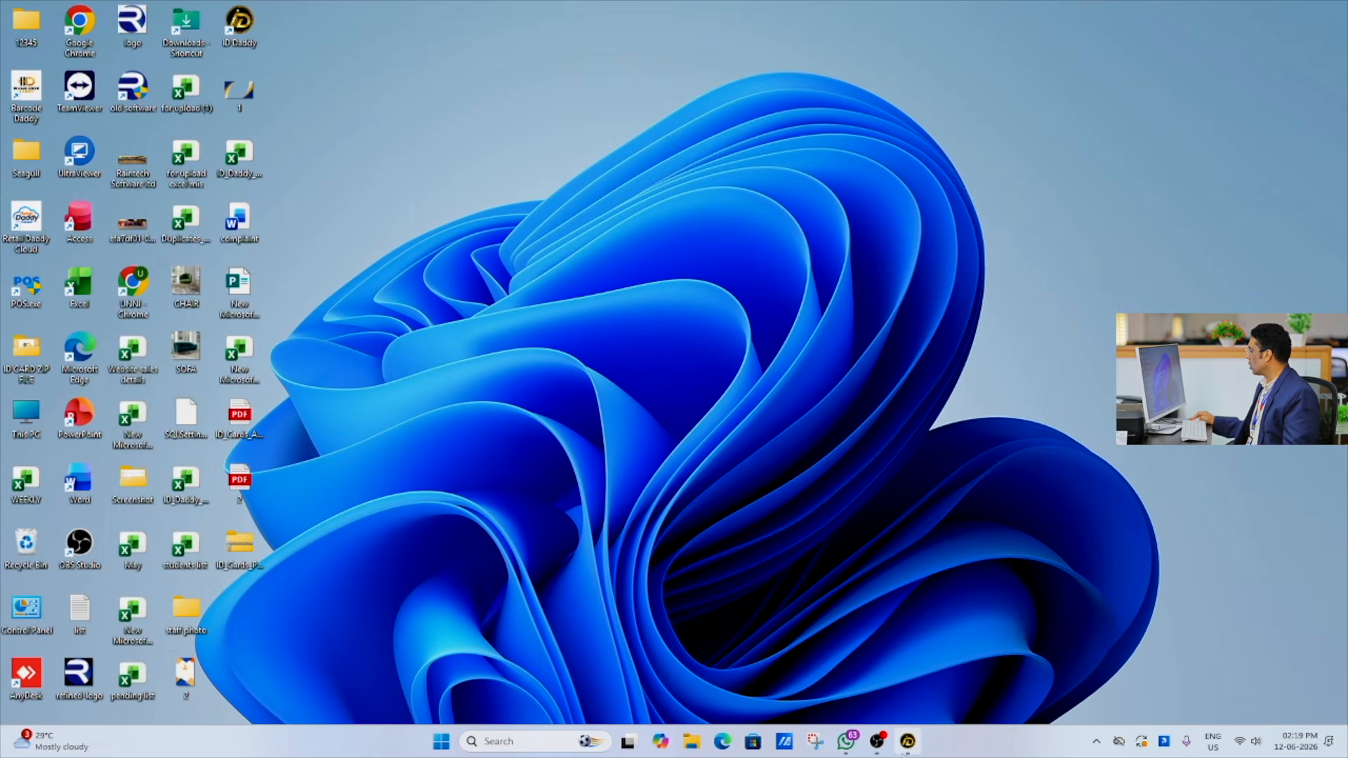
# Switch back to ID Daddy and open the green horizontal card from the recent designs in the card designer.
pyautogui.click(907, 743)
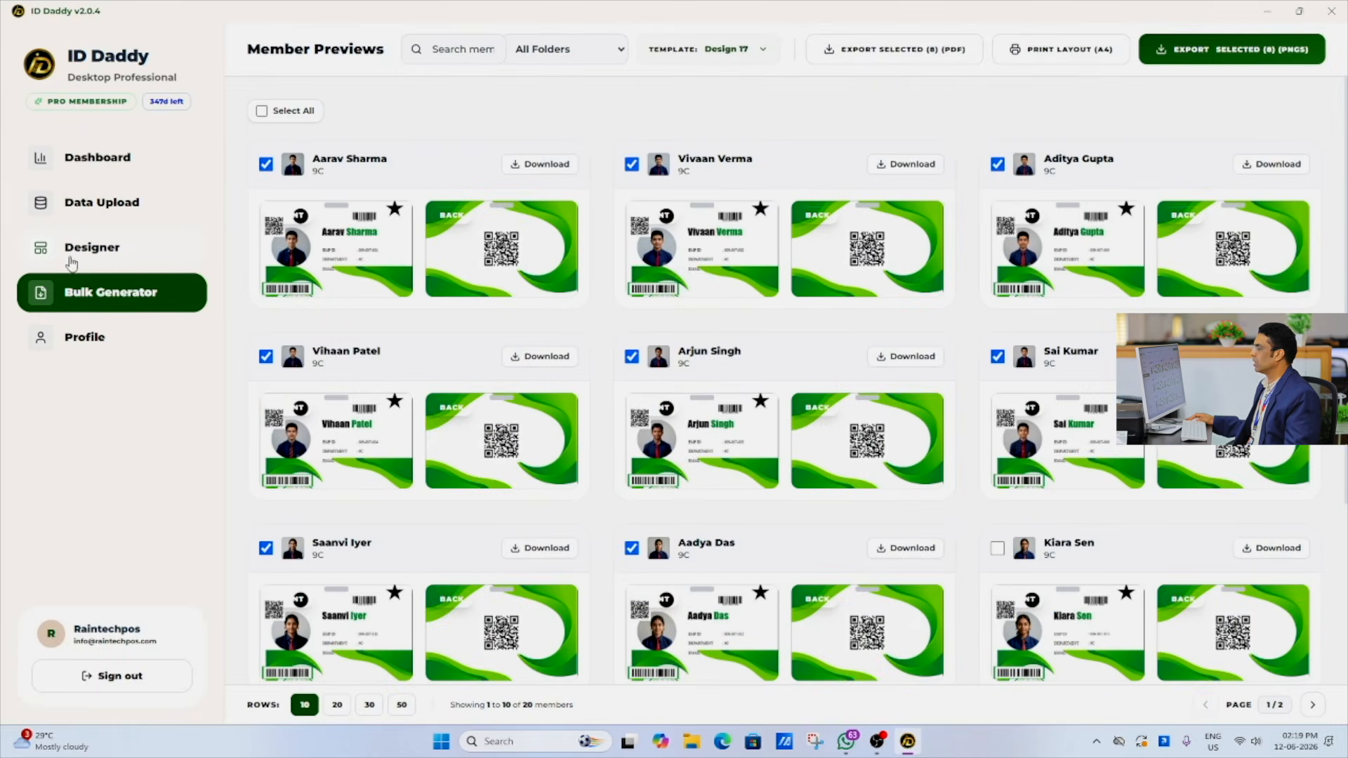
pyautogui.click(92, 260)
pyautogui.scroll(-5, 536, 634)
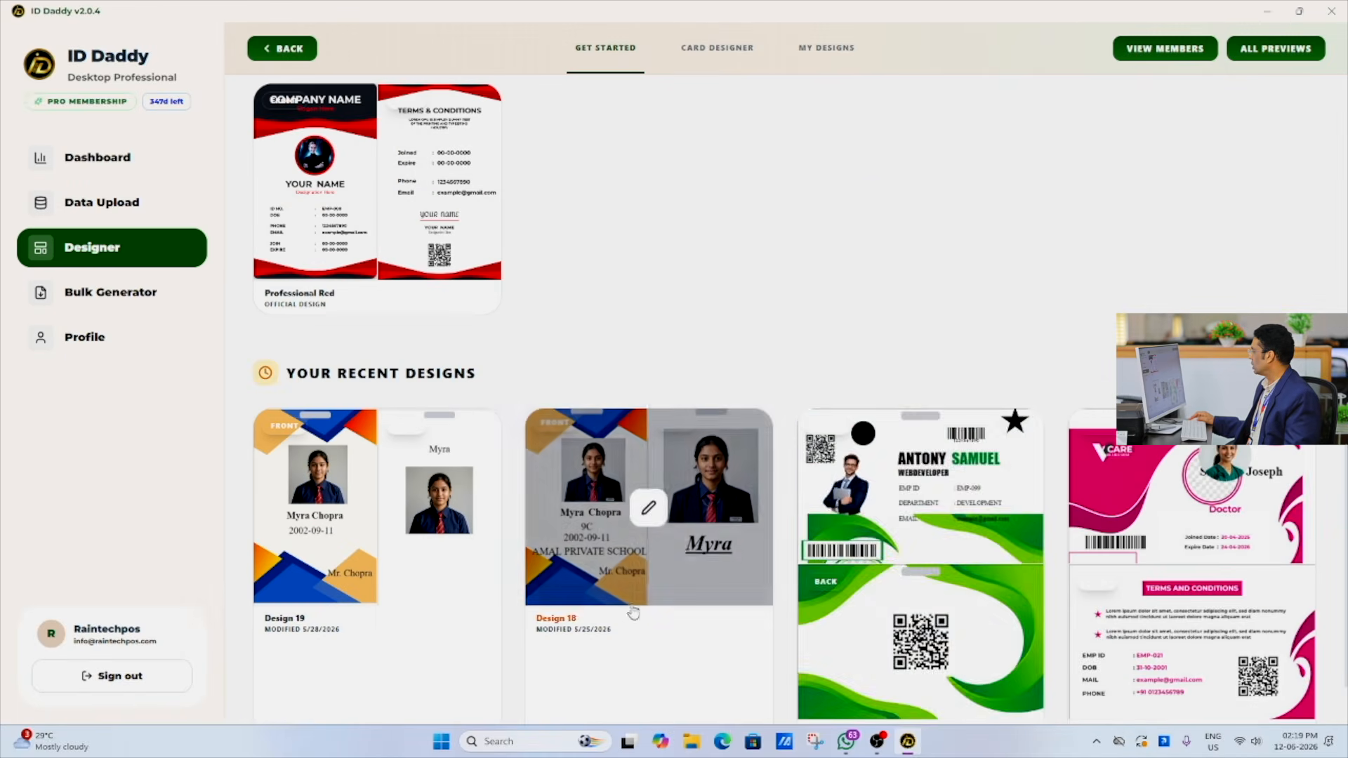
pyautogui.click(914, 565)
# Reposition the text on the card front, placing the full name at X 355, Y 180 and moving the WEBDEVELOPER job title below and right of it.
pyautogui.moveTo(694, 359); pyautogui.dragTo(667, 302)
pyautogui.moveTo(692, 393); pyautogui.dragTo(831, 358)
pyautogui.moveTo(668, 287); pyautogui.dragTo(667, 354)
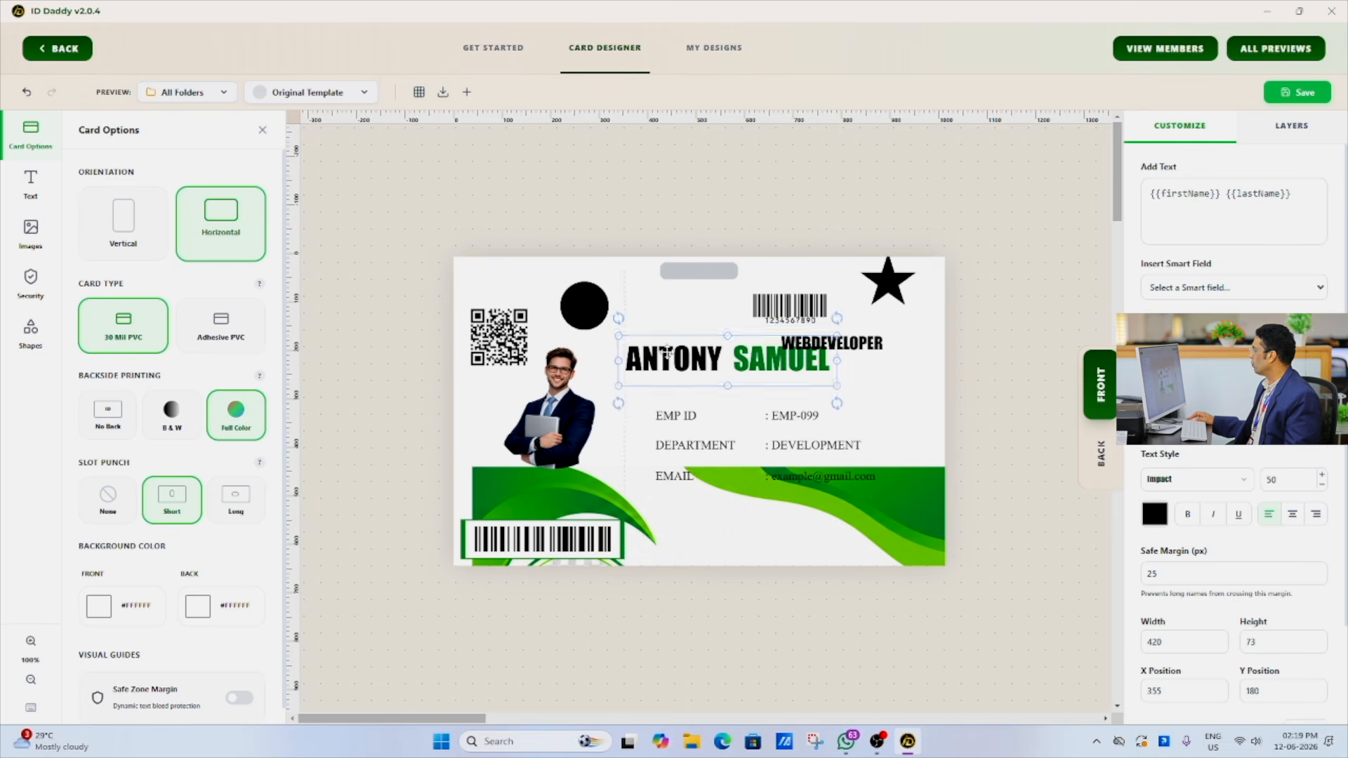
pyautogui.moveTo(863, 344); pyautogui.dragTo(888, 392)
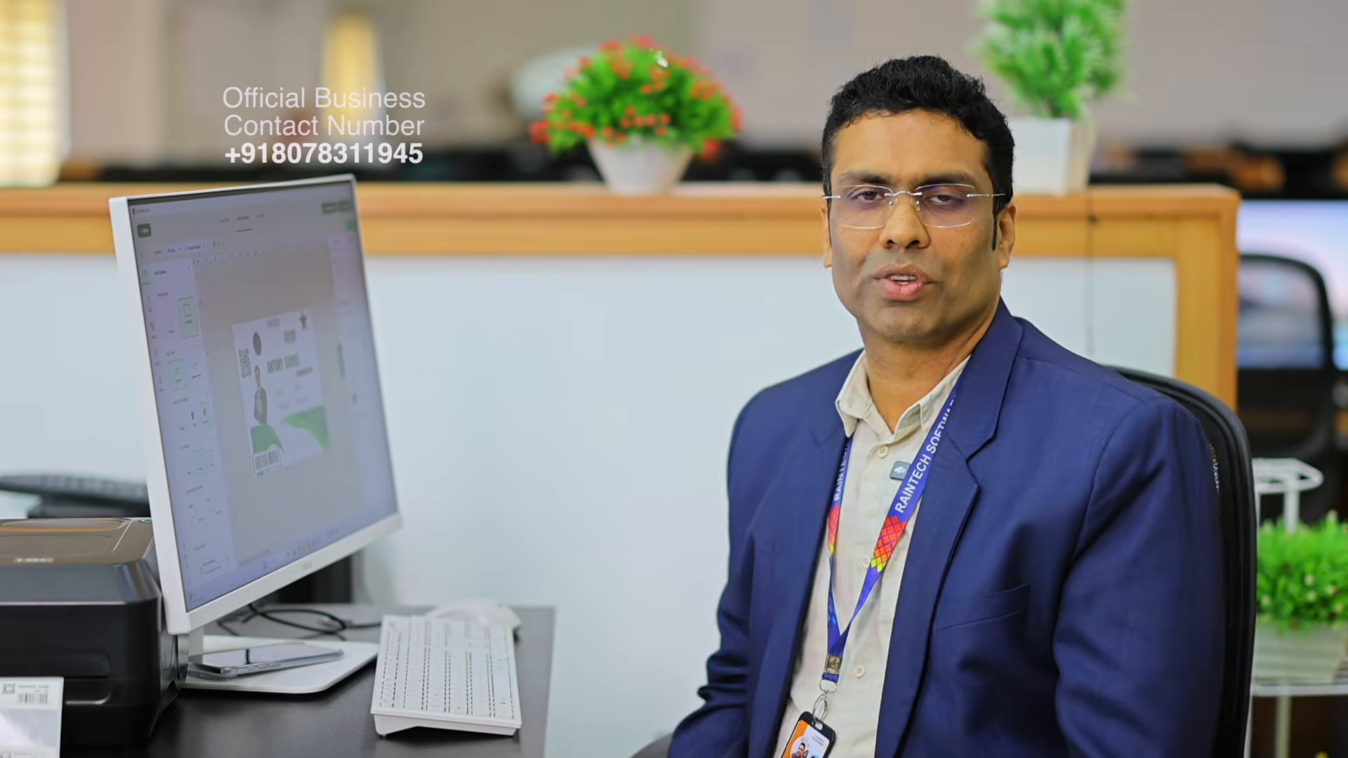